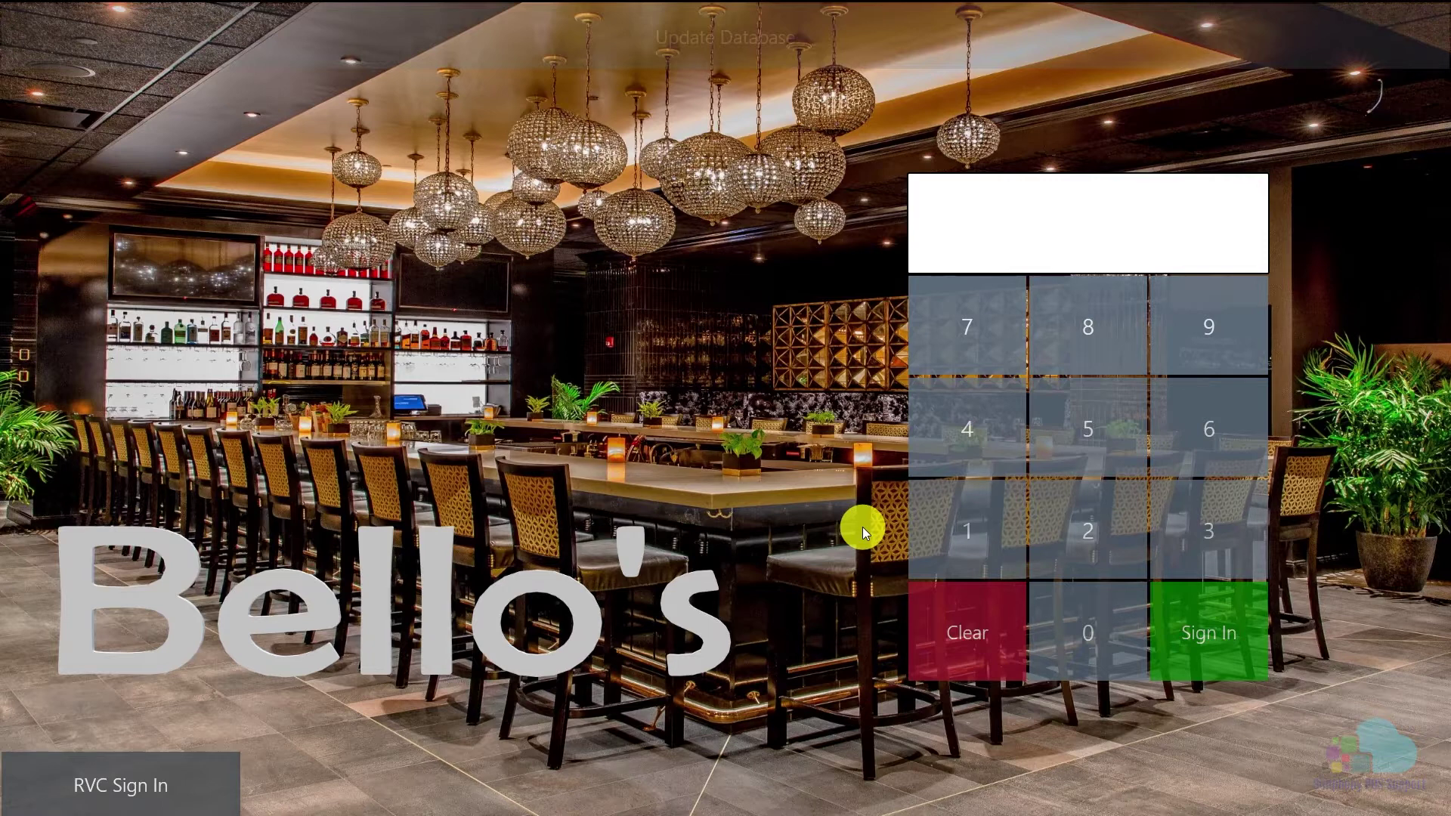
Step: Sign in to the workstation with the employee sign-in number
click(977, 532)
click(1209, 626)
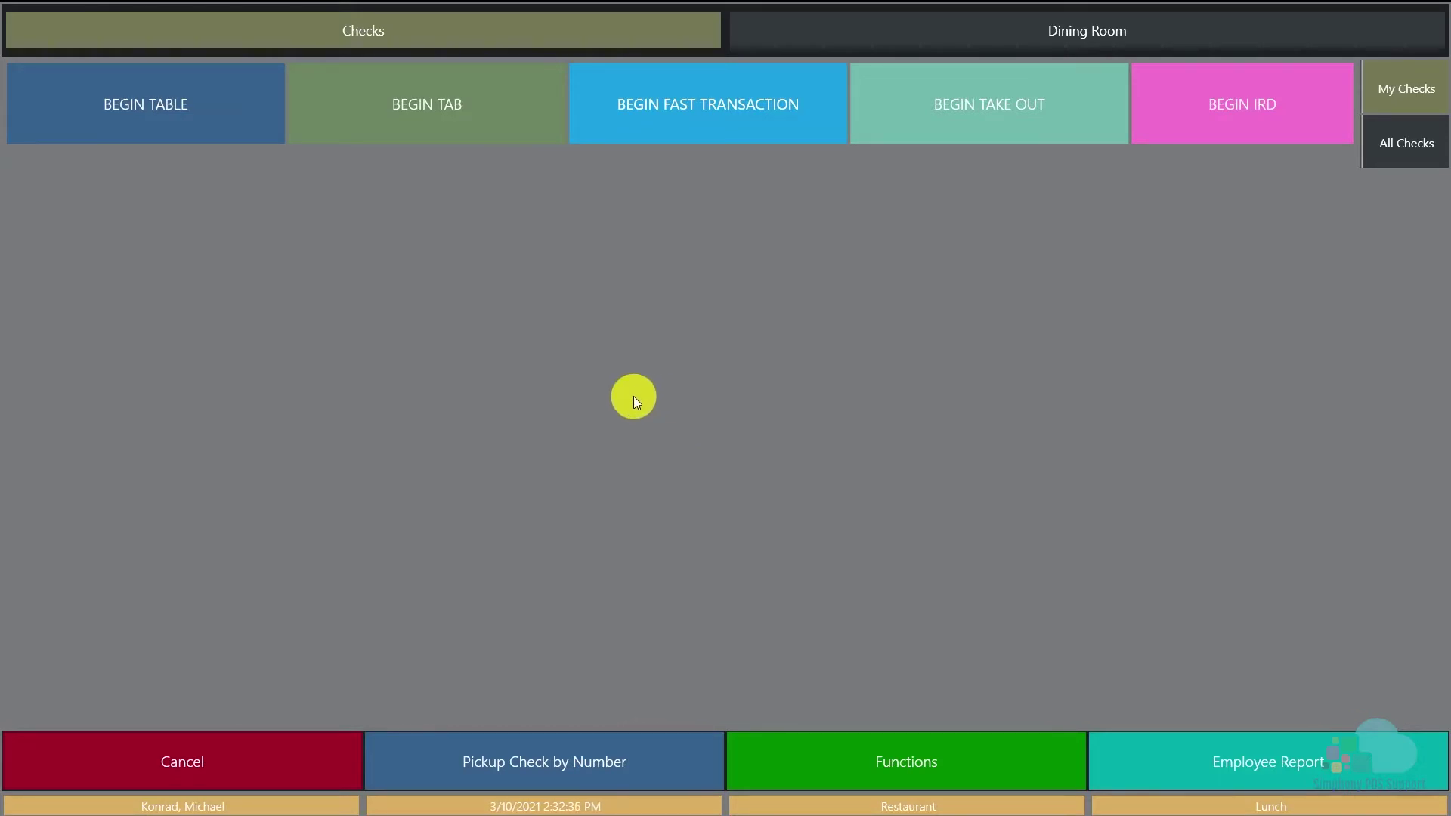
Step: Begin a new tab with the check name RED HAT
click(493, 118)
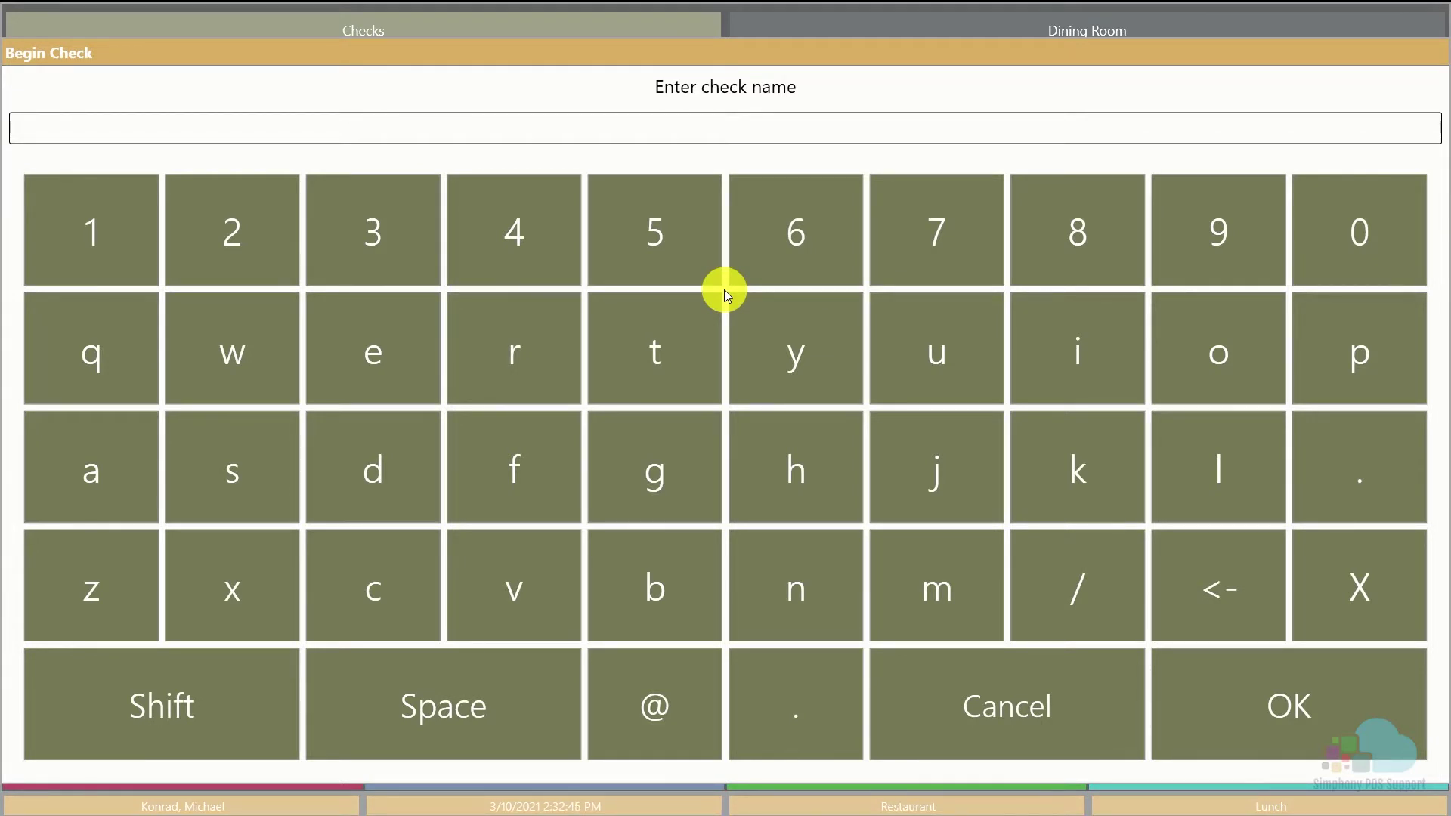
click(496, 382)
click(401, 373)
click(403, 472)
click(421, 717)
click(756, 475)
click(67, 470)
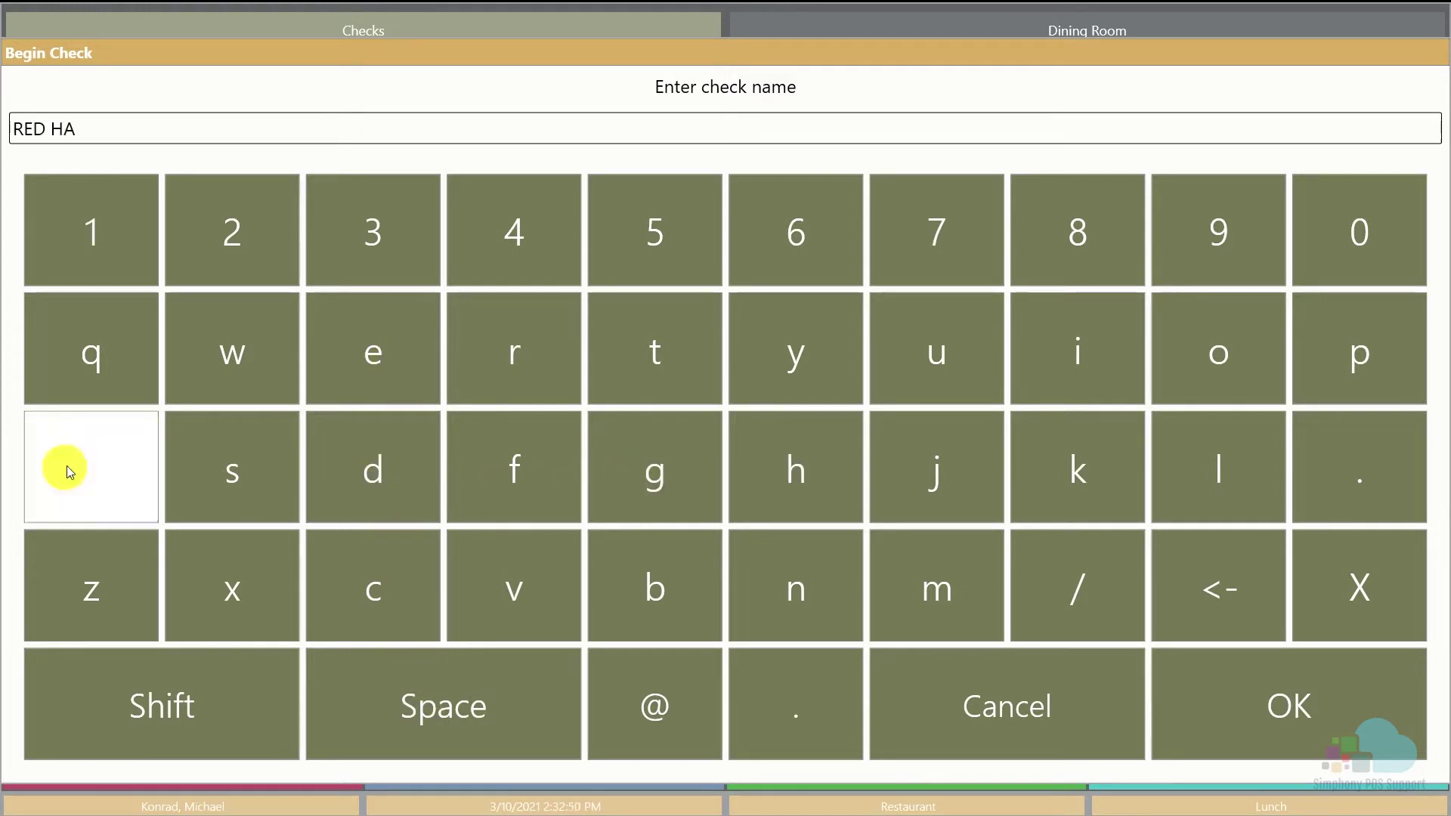
click(664, 362)
click(1296, 699)
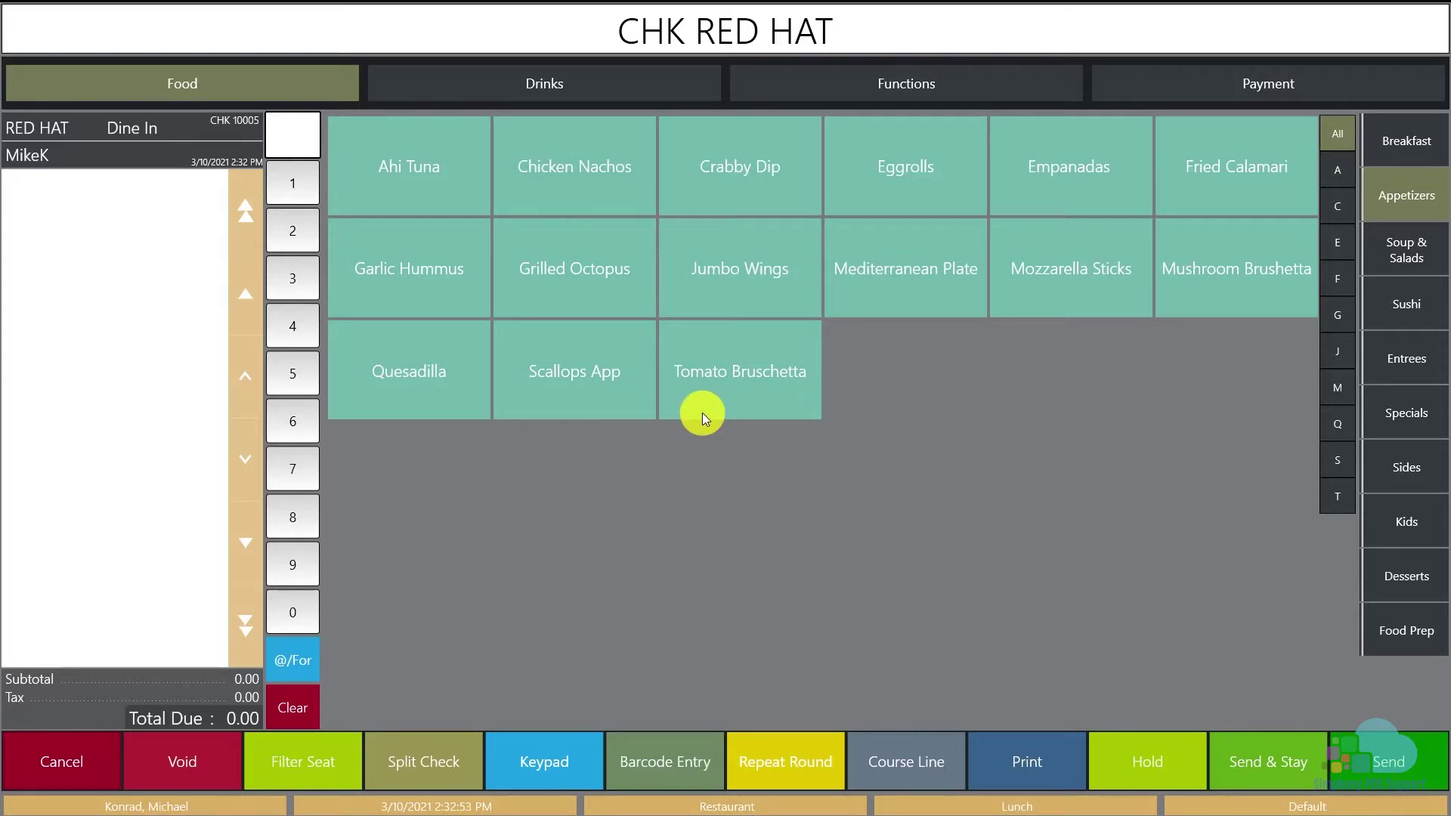
Step: Add one Blue Moon from the domestic beers to the RED HAT check and send the order
click(607, 89)
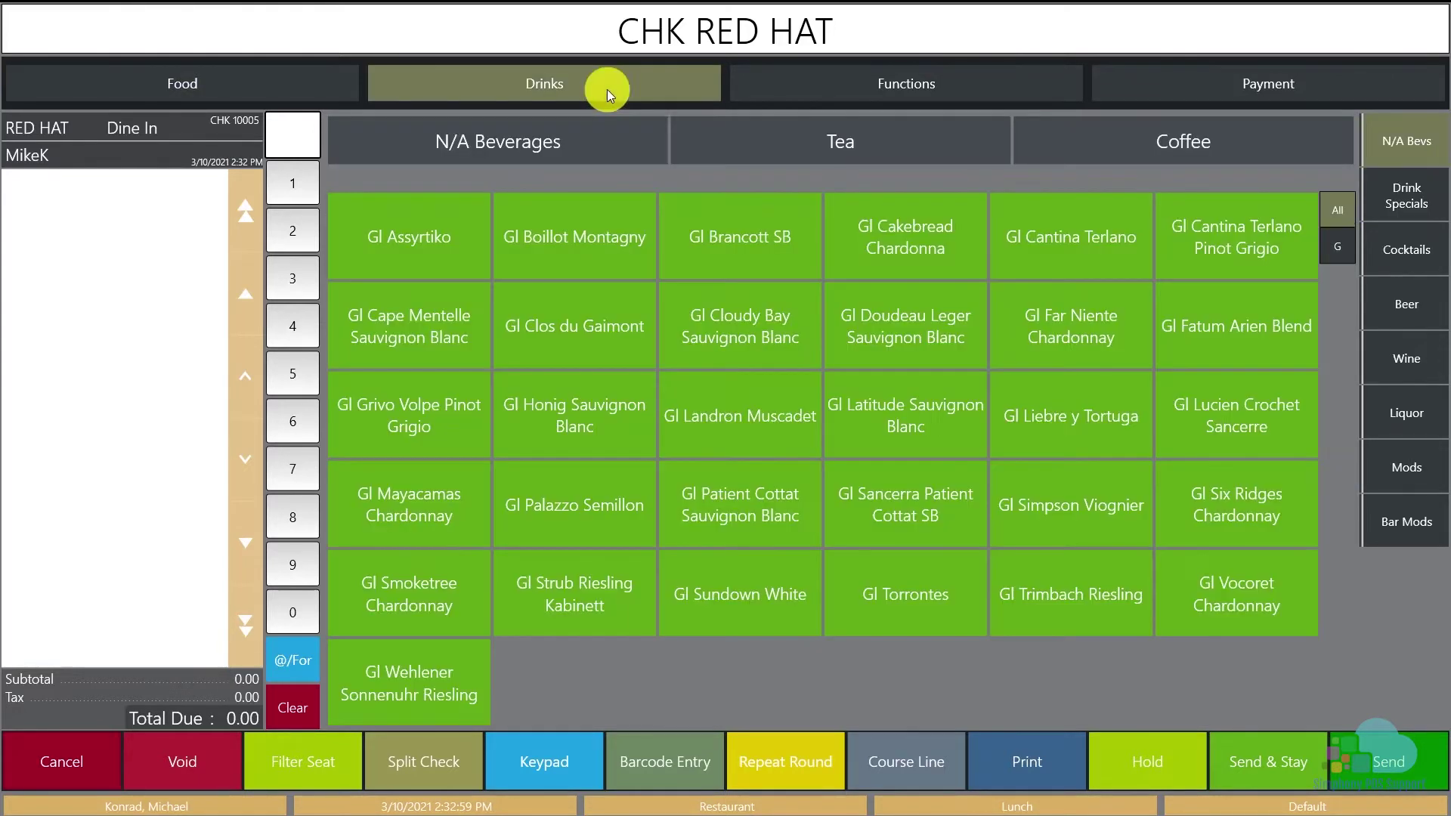
click(1396, 306)
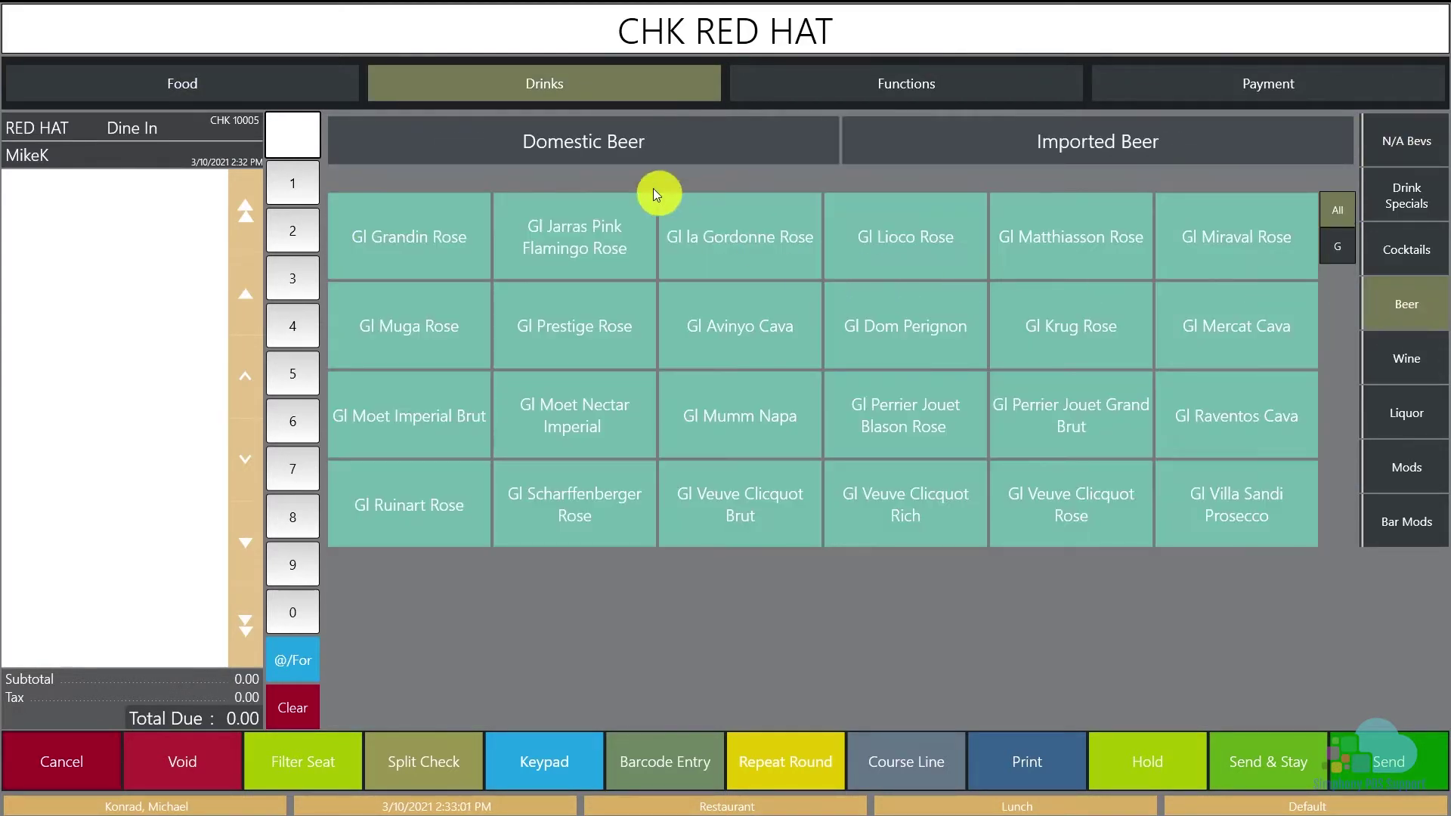
click(605, 145)
click(447, 235)
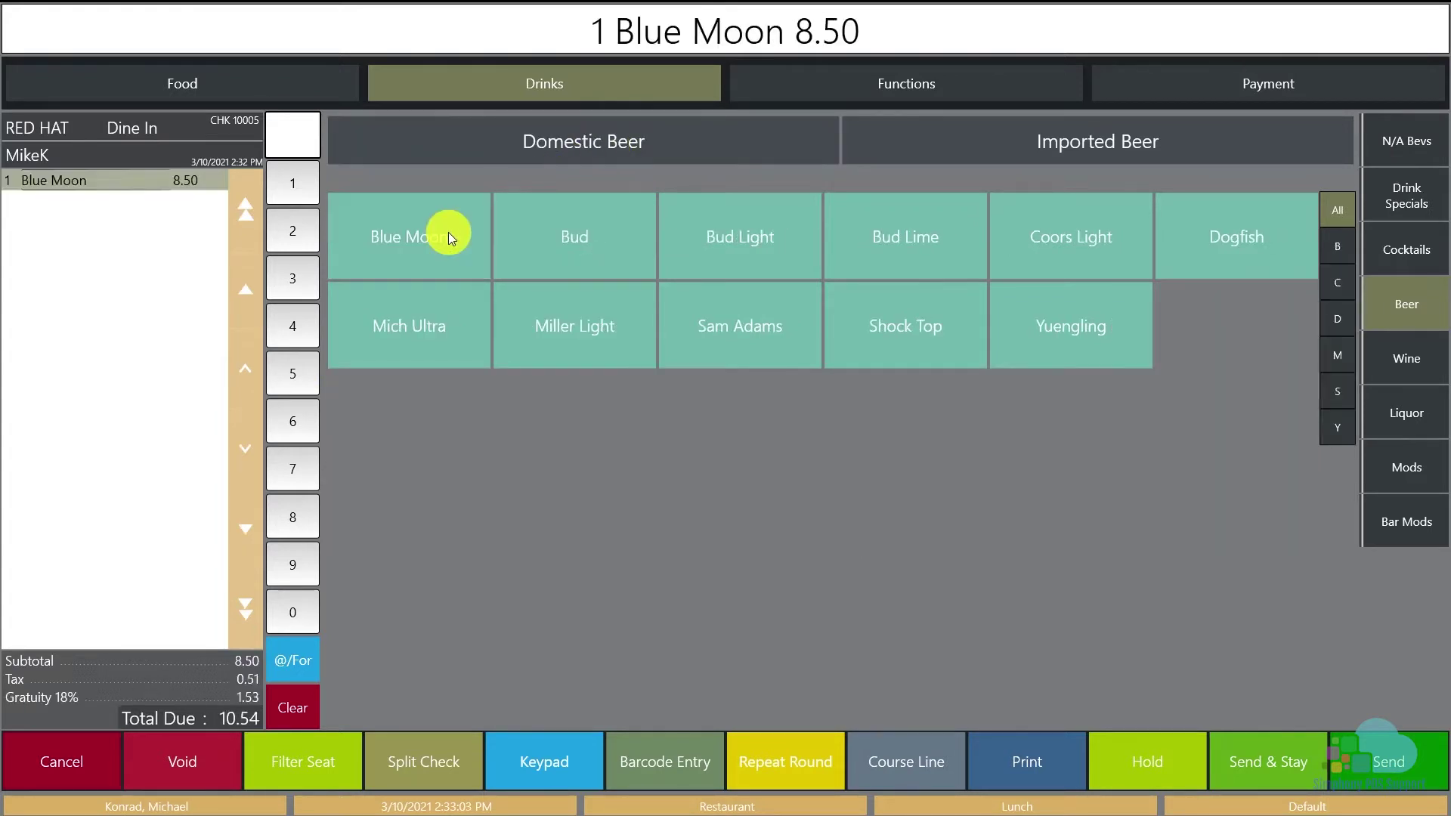
click(1381, 762)
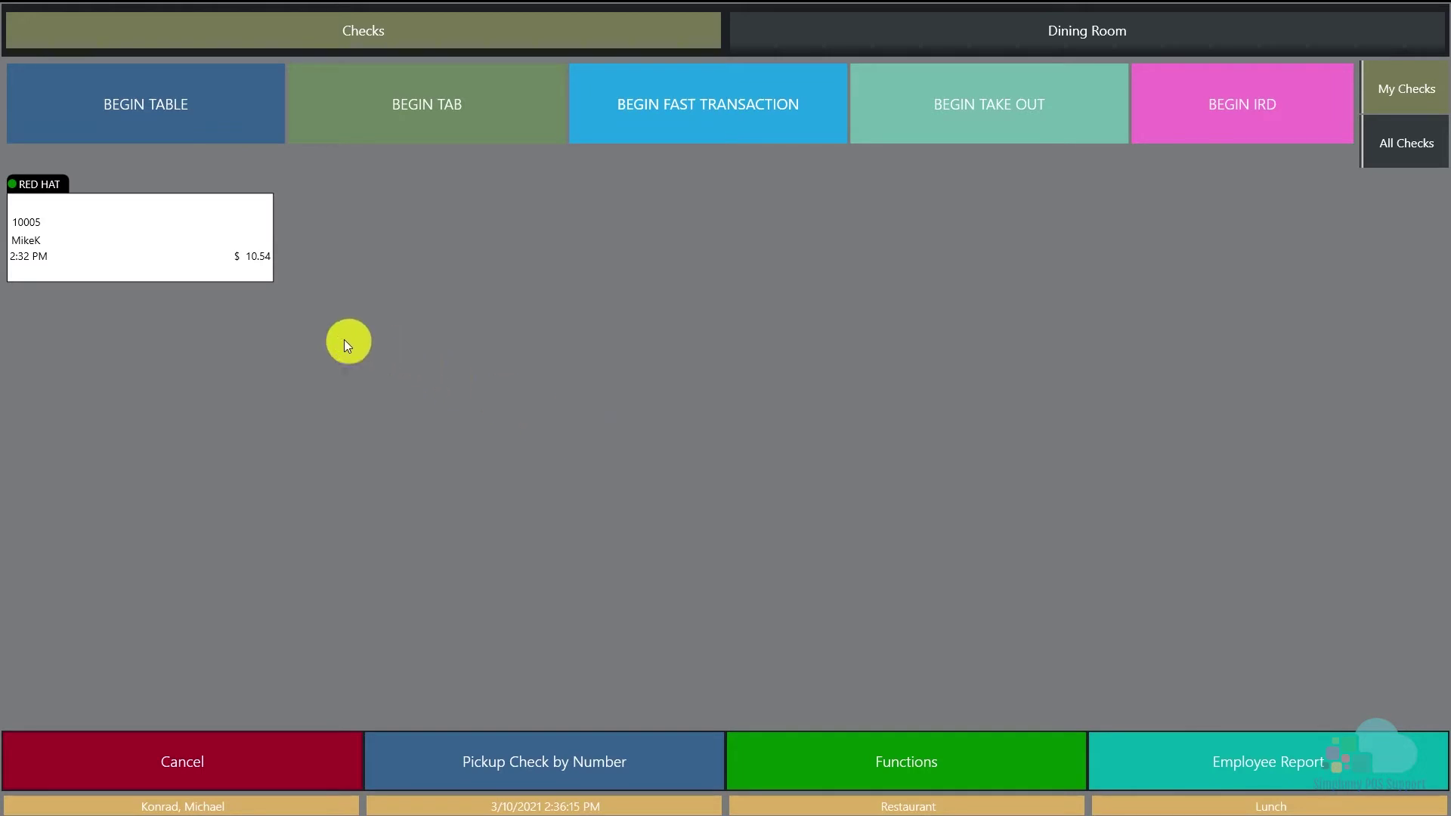
Step: Reopen the RED HAT check, change its guest check ID to the customer's first name, and send it
click(144, 243)
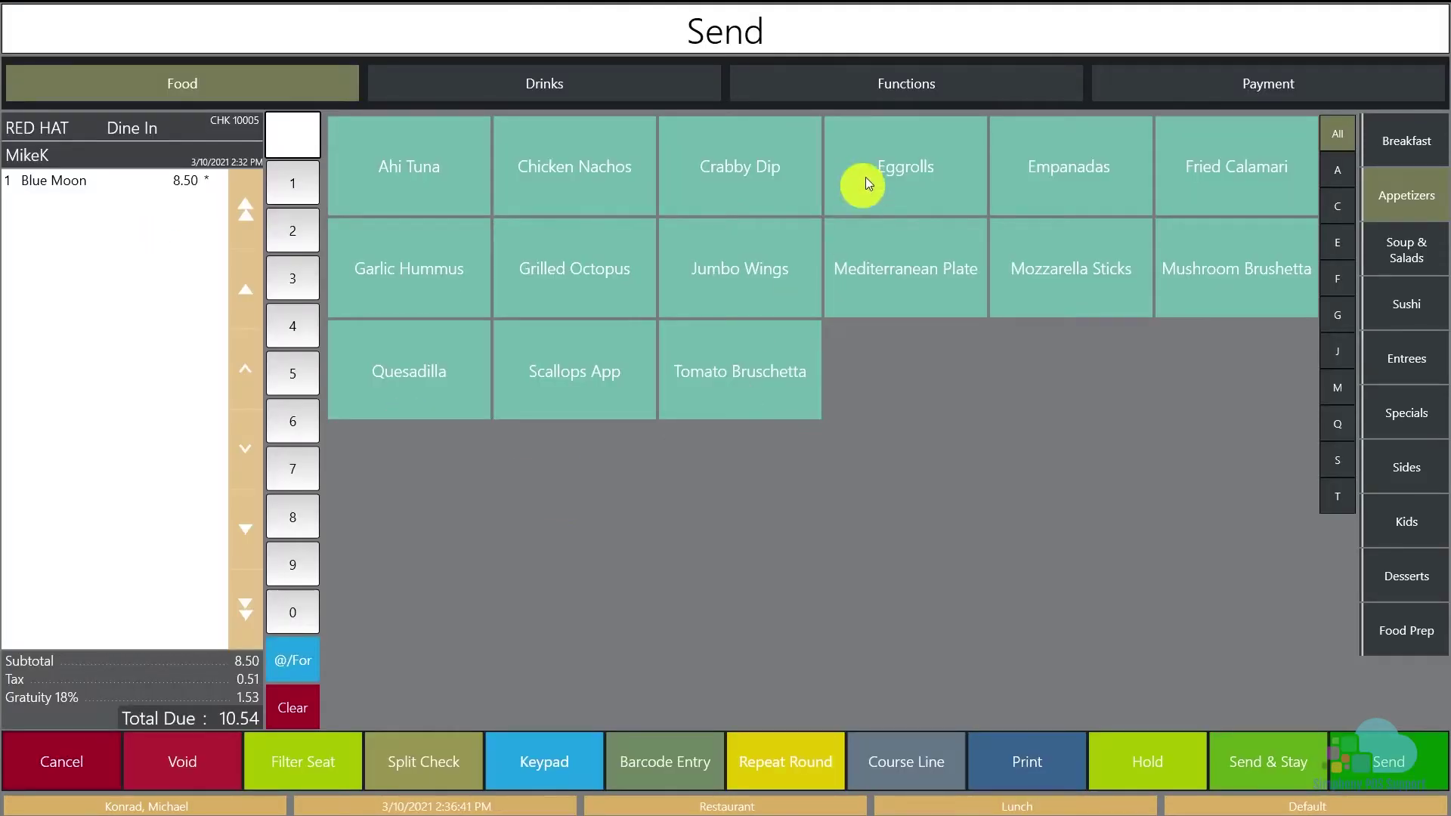
click(912, 79)
click(1190, 192)
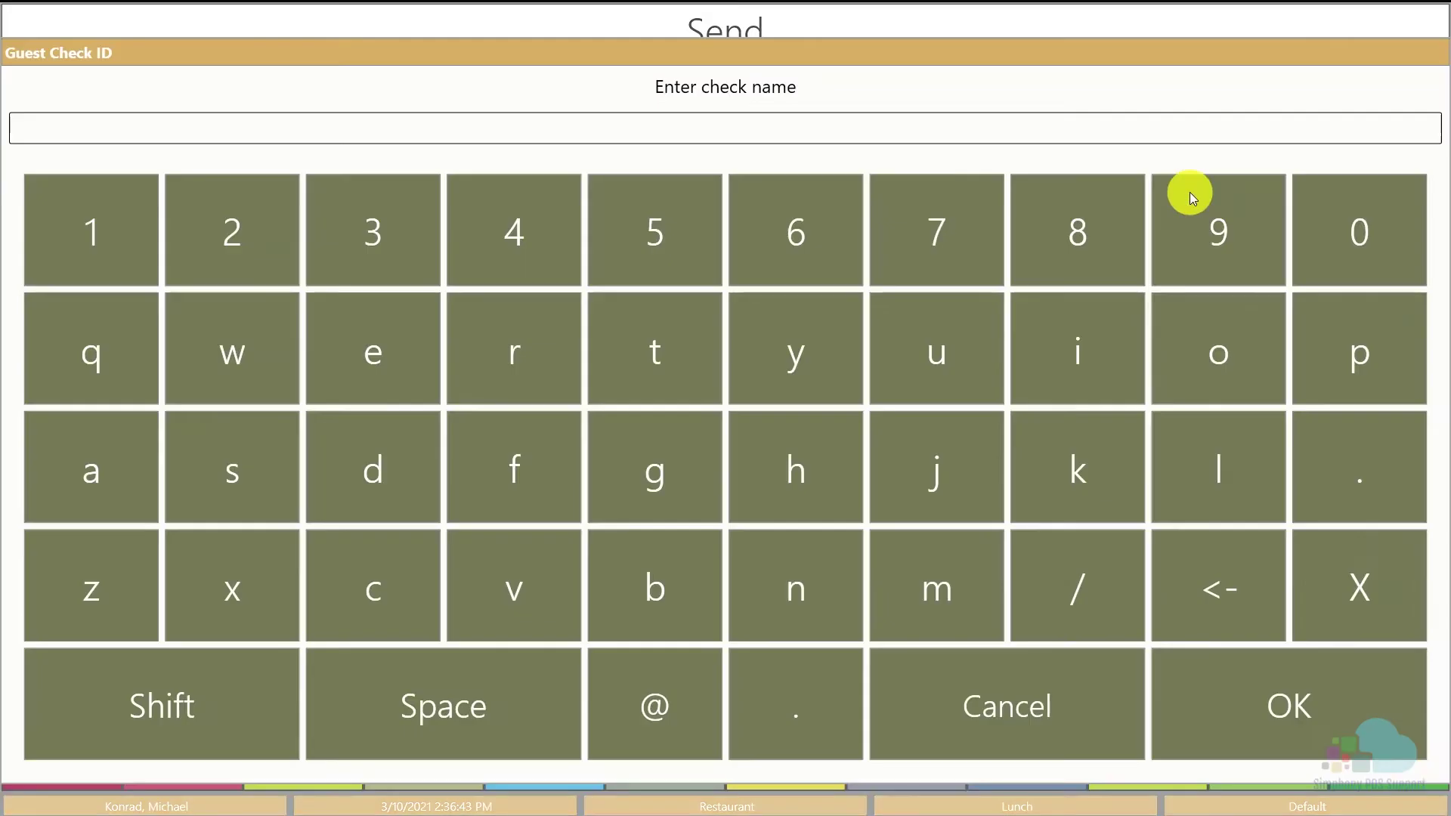
text(J)
click(1157, 381)
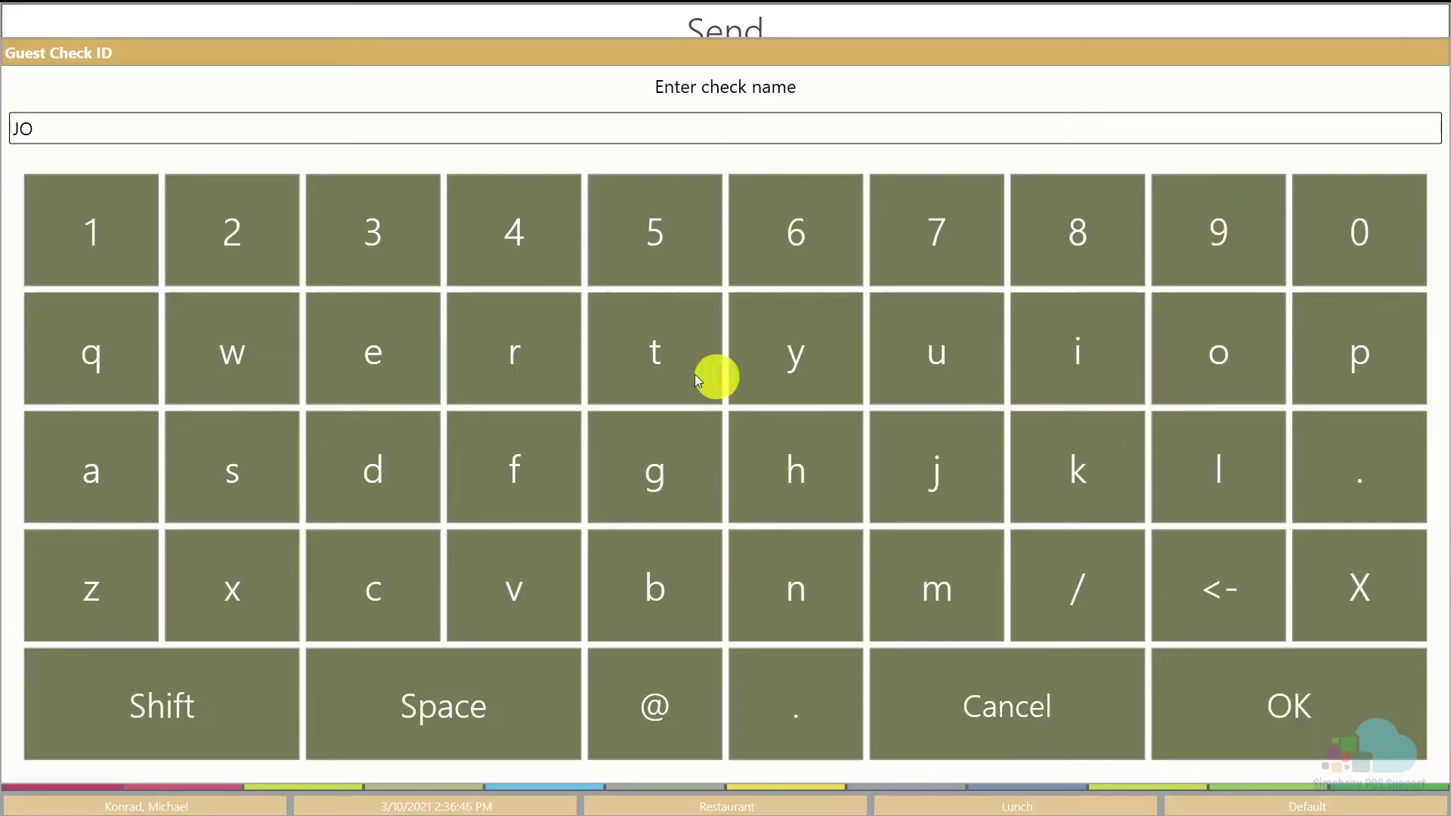
click(380, 356)
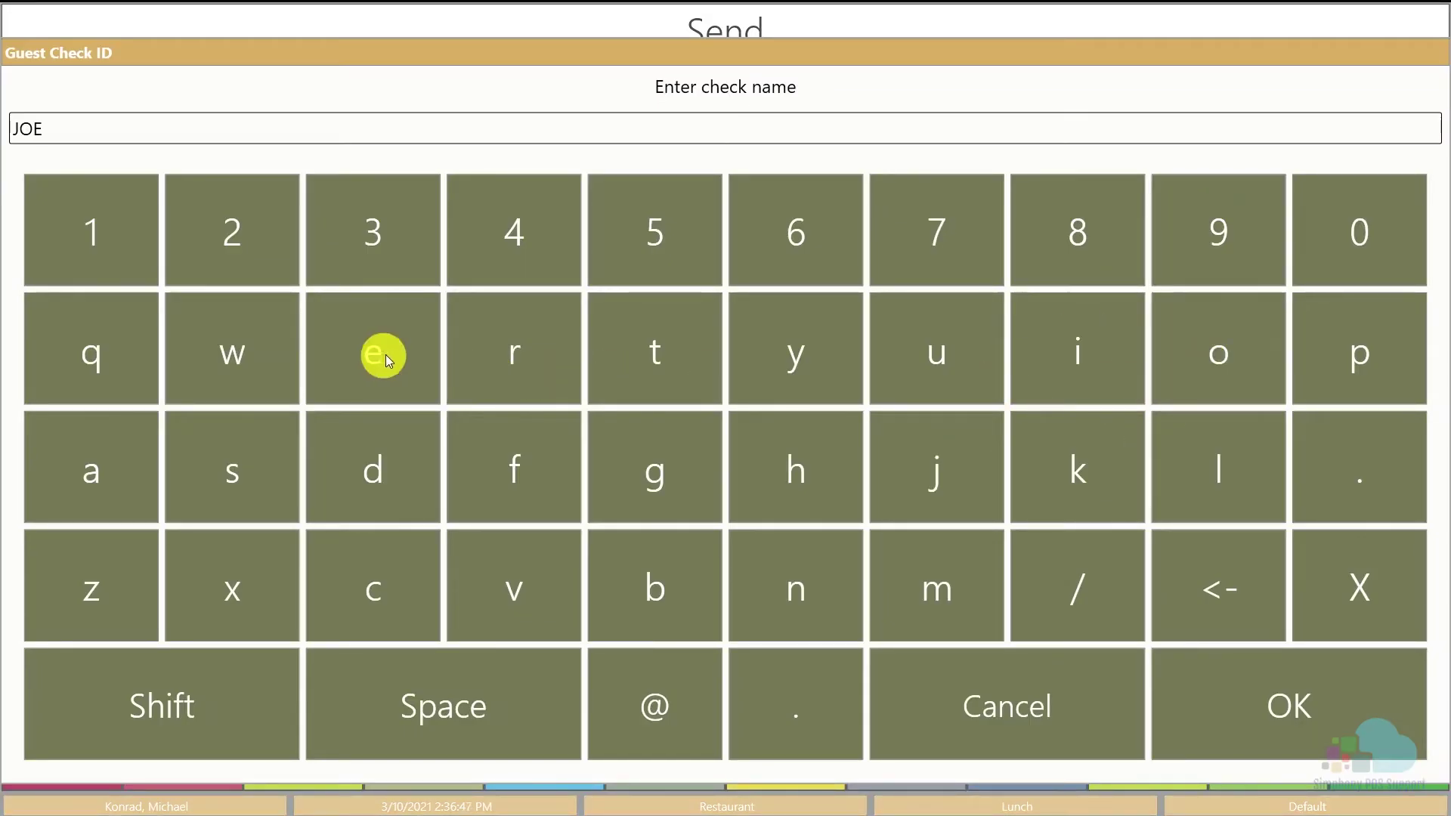
click(1218, 712)
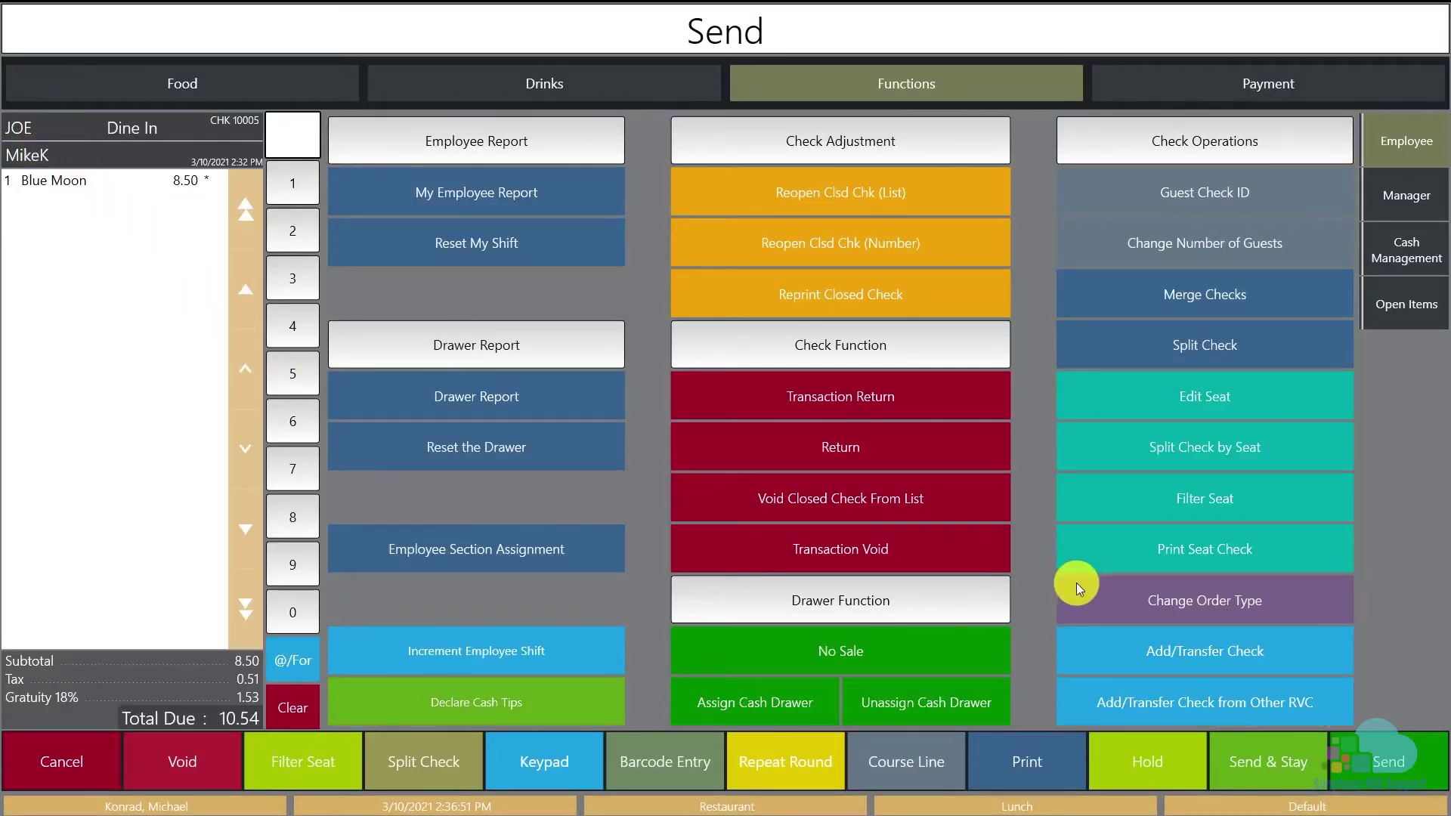
click(1365, 752)
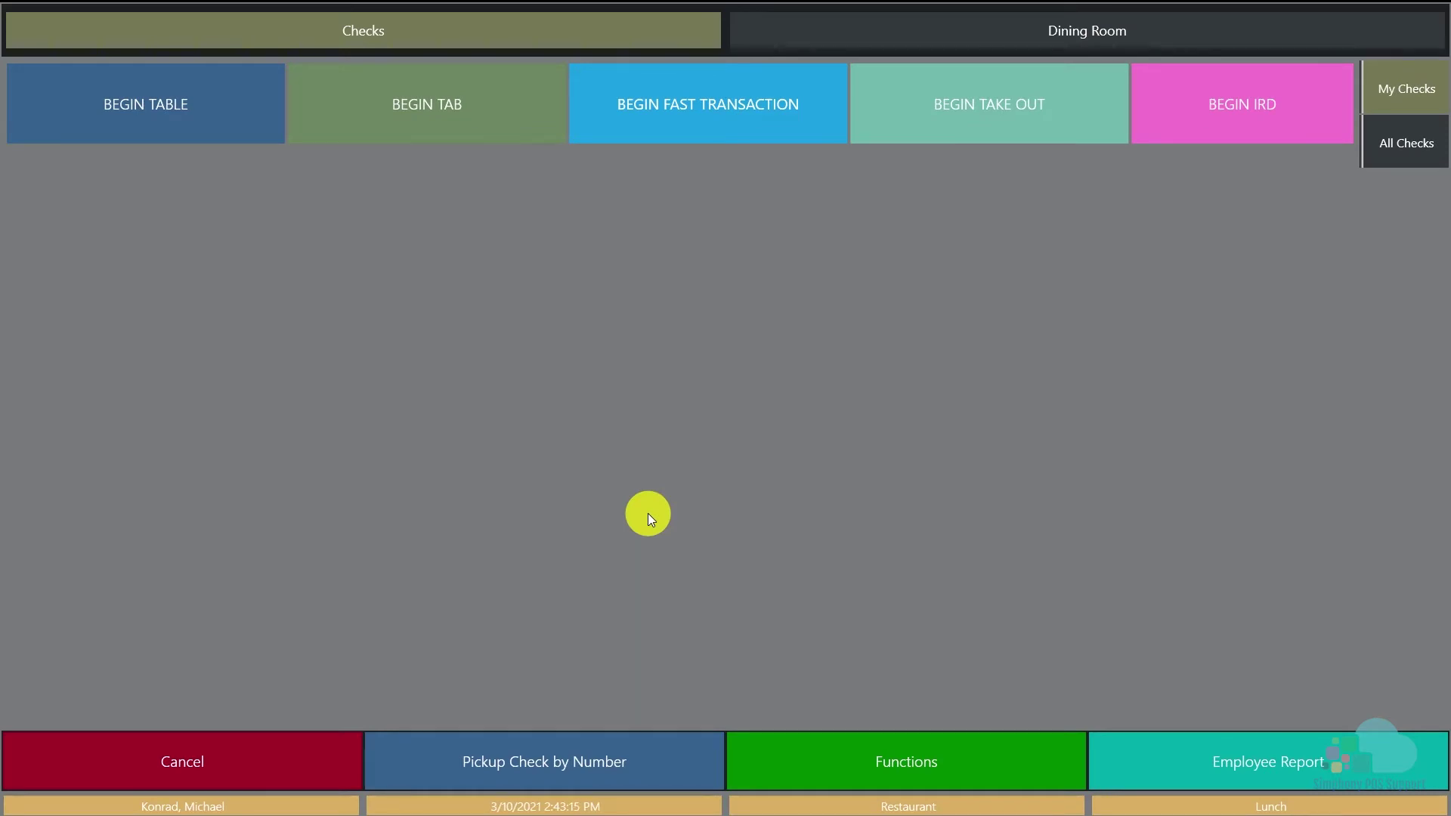
Step: Begin a new check for table 1 with 1 guest
click(227, 142)
click(104, 274)
click(1258, 704)
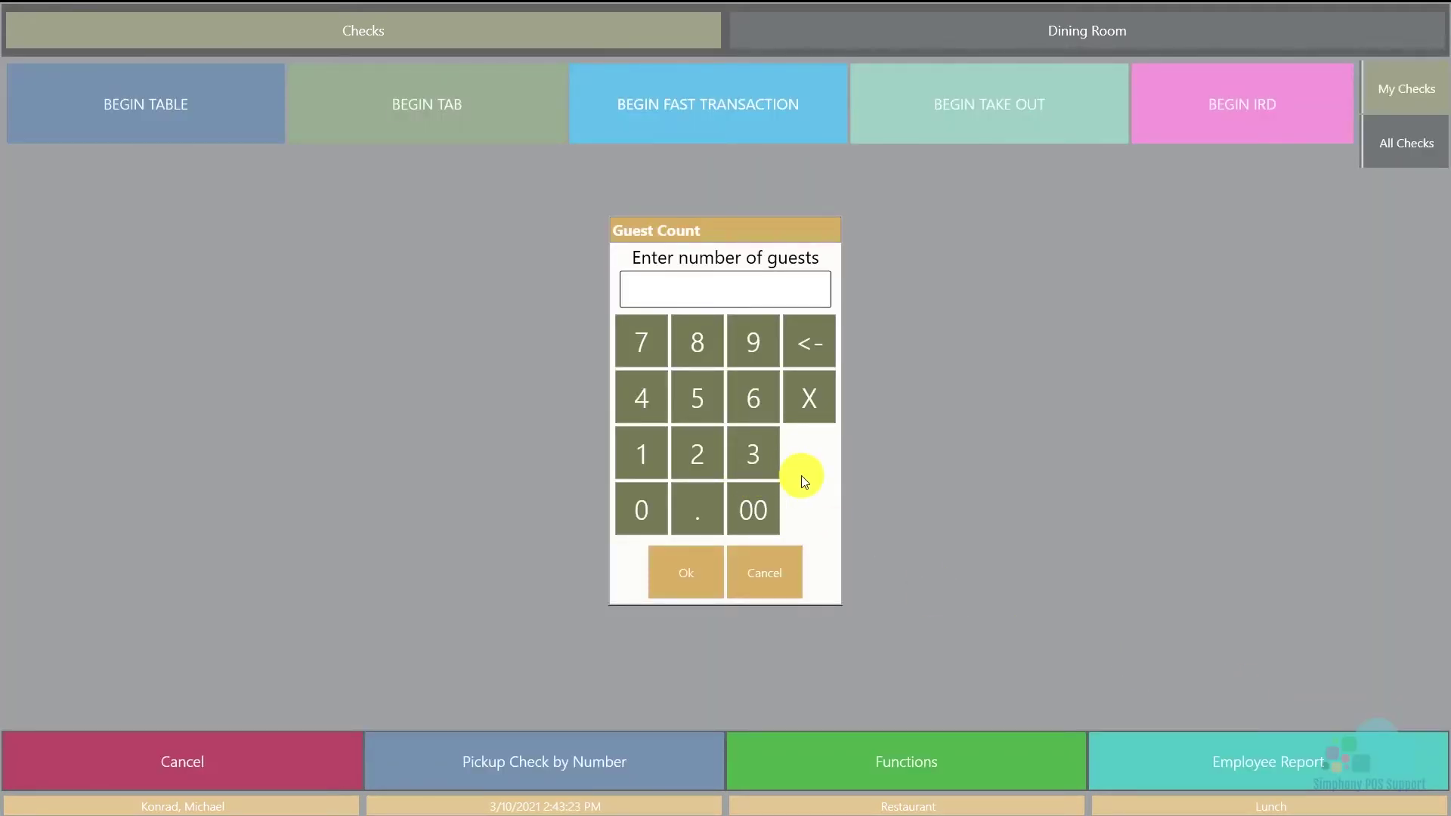
click(644, 458)
click(684, 574)
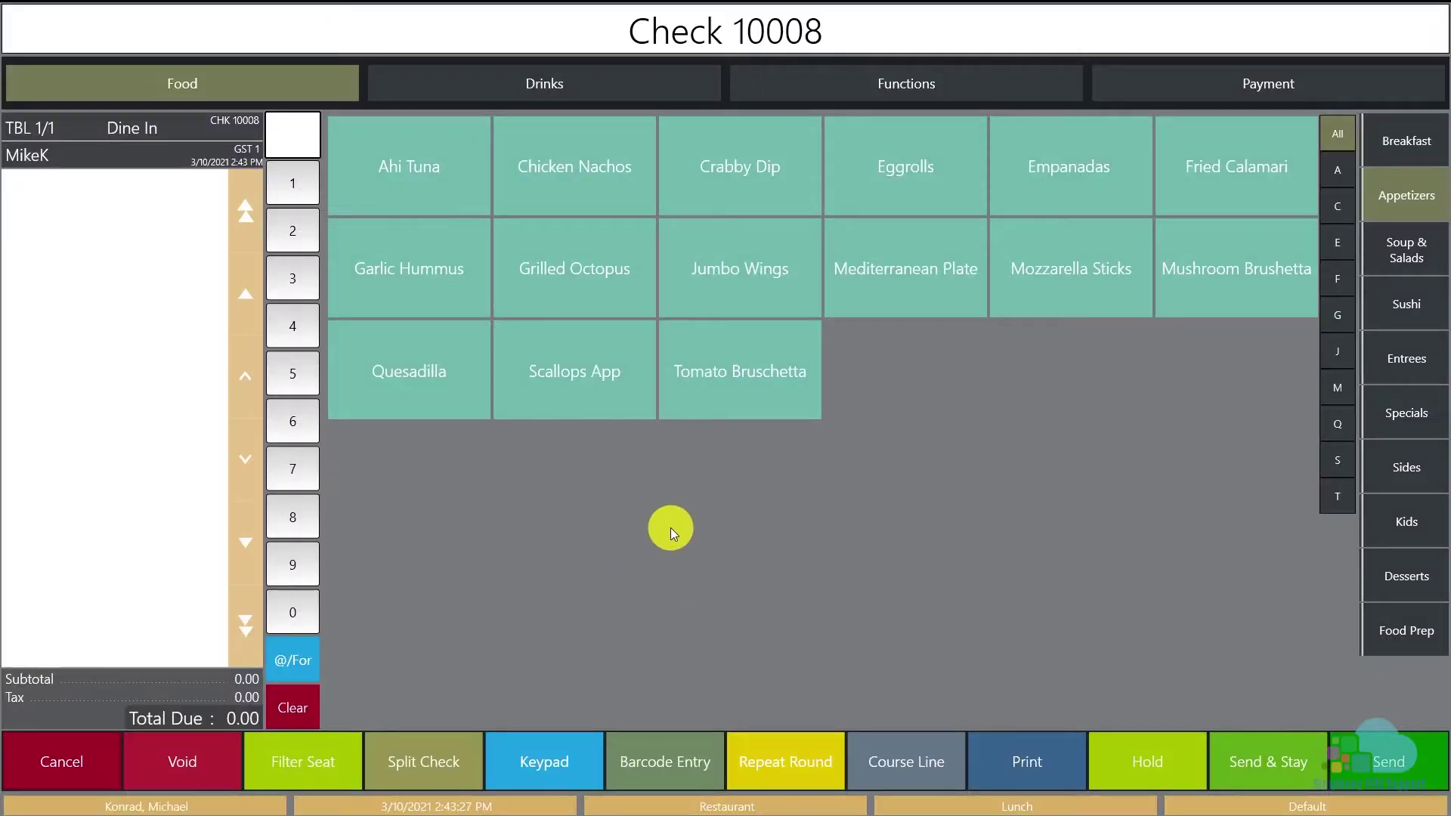
Step: Add one Blue Moon beer to the table 1 check and send the order
click(597, 91)
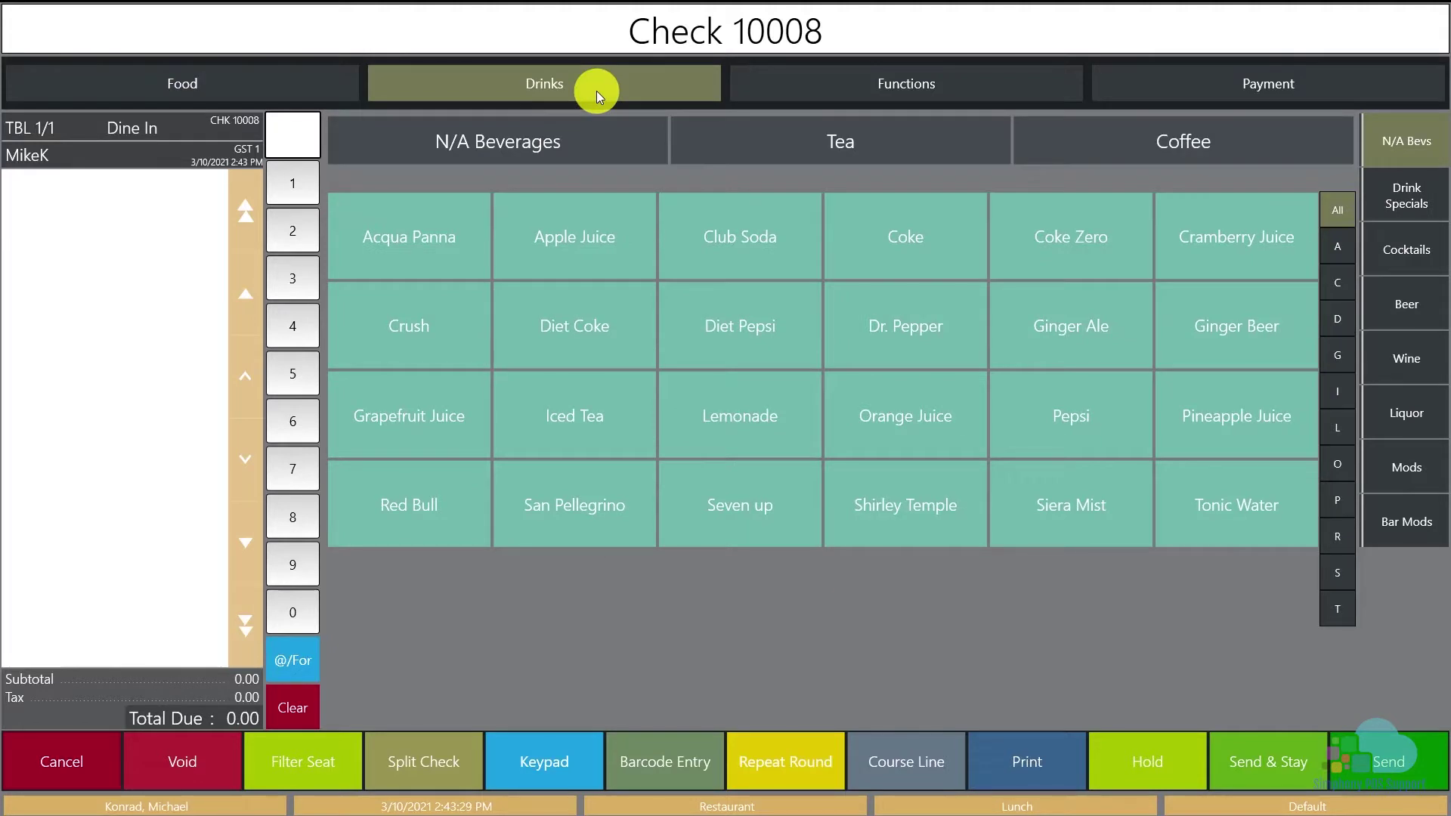
click(1407, 304)
click(425, 251)
click(1372, 756)
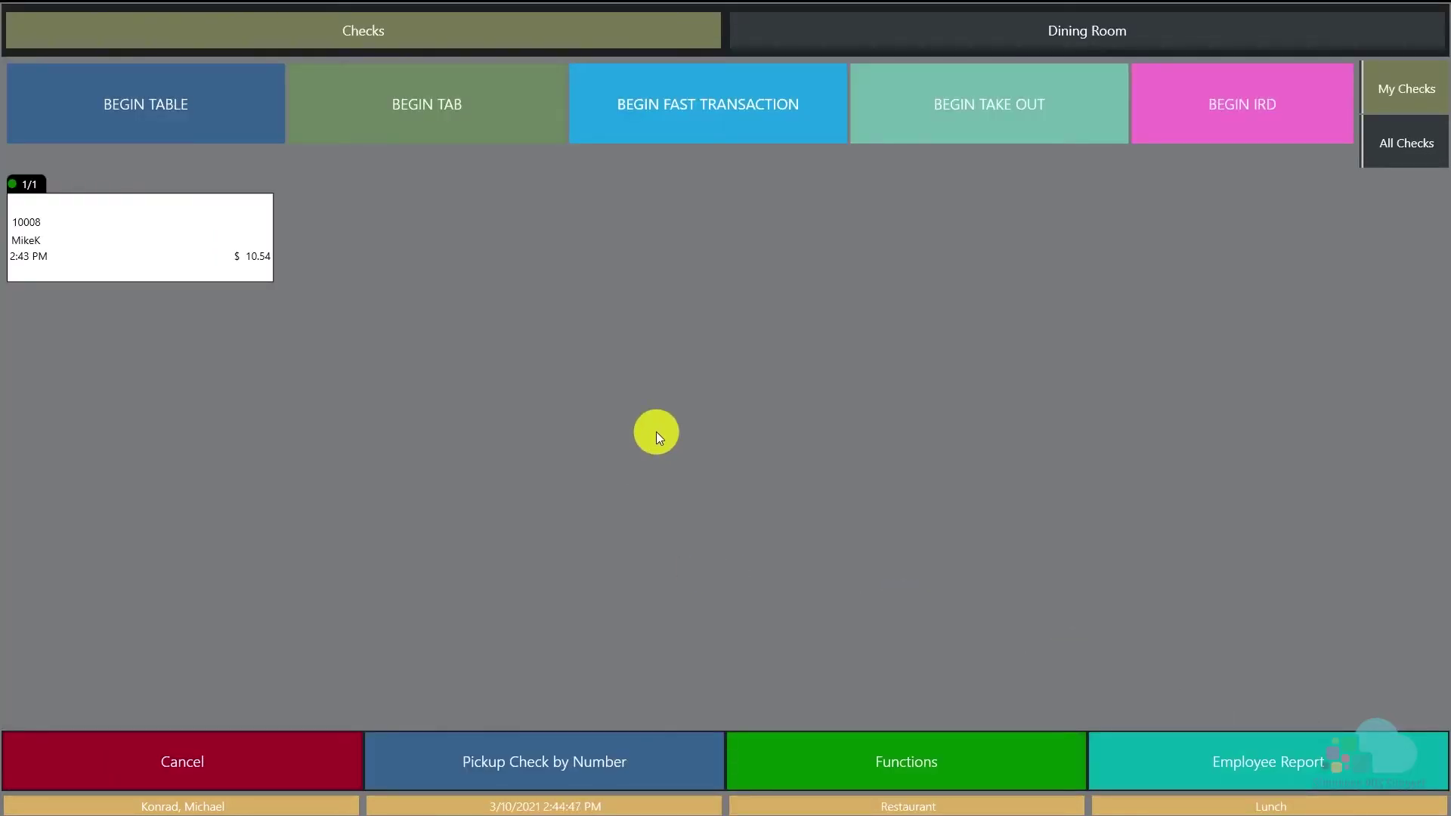
Step: Reopen the table 1/1 check and change its number of guests to 6
click(195, 258)
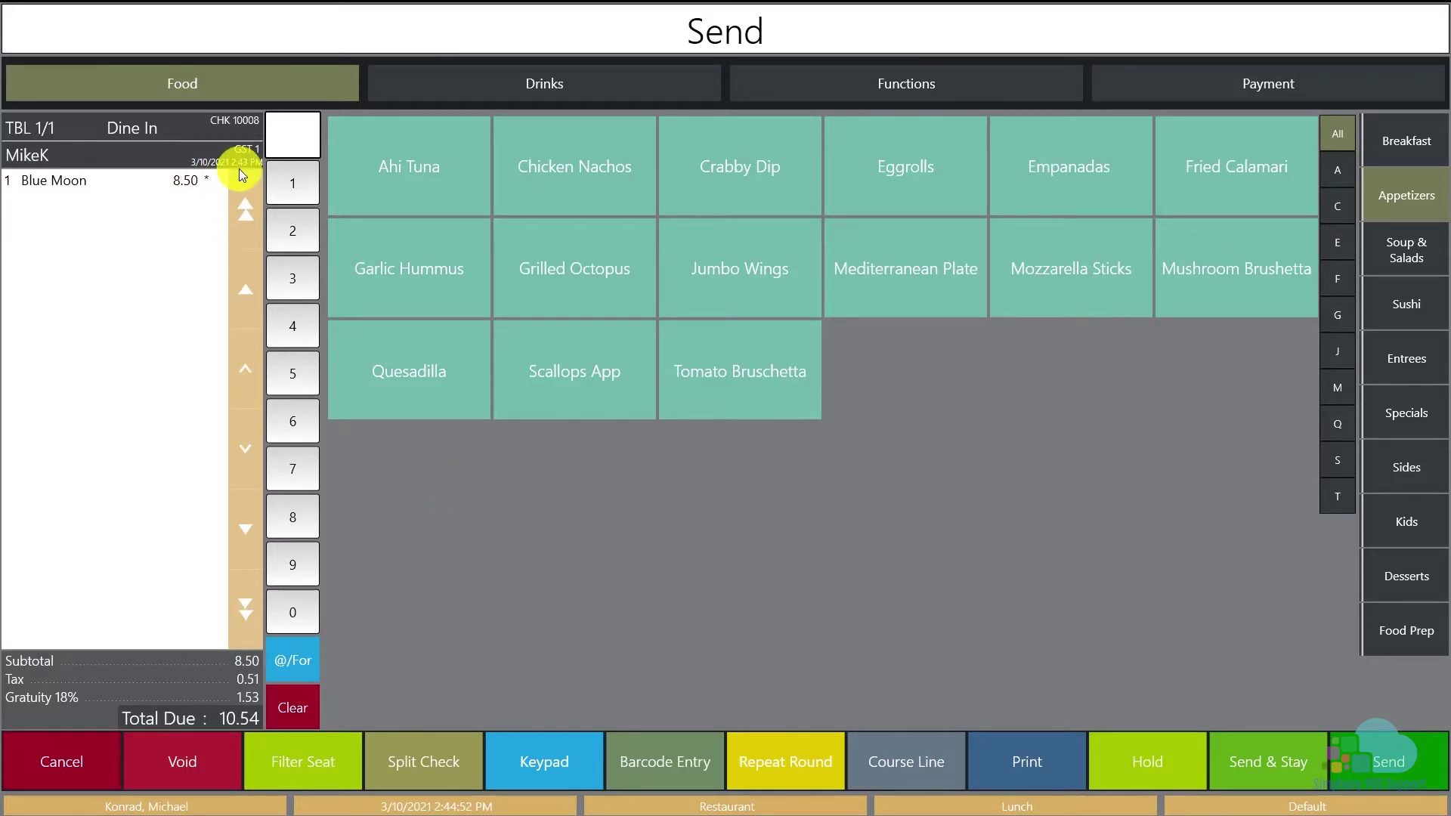
click(940, 91)
click(1167, 245)
click(765, 401)
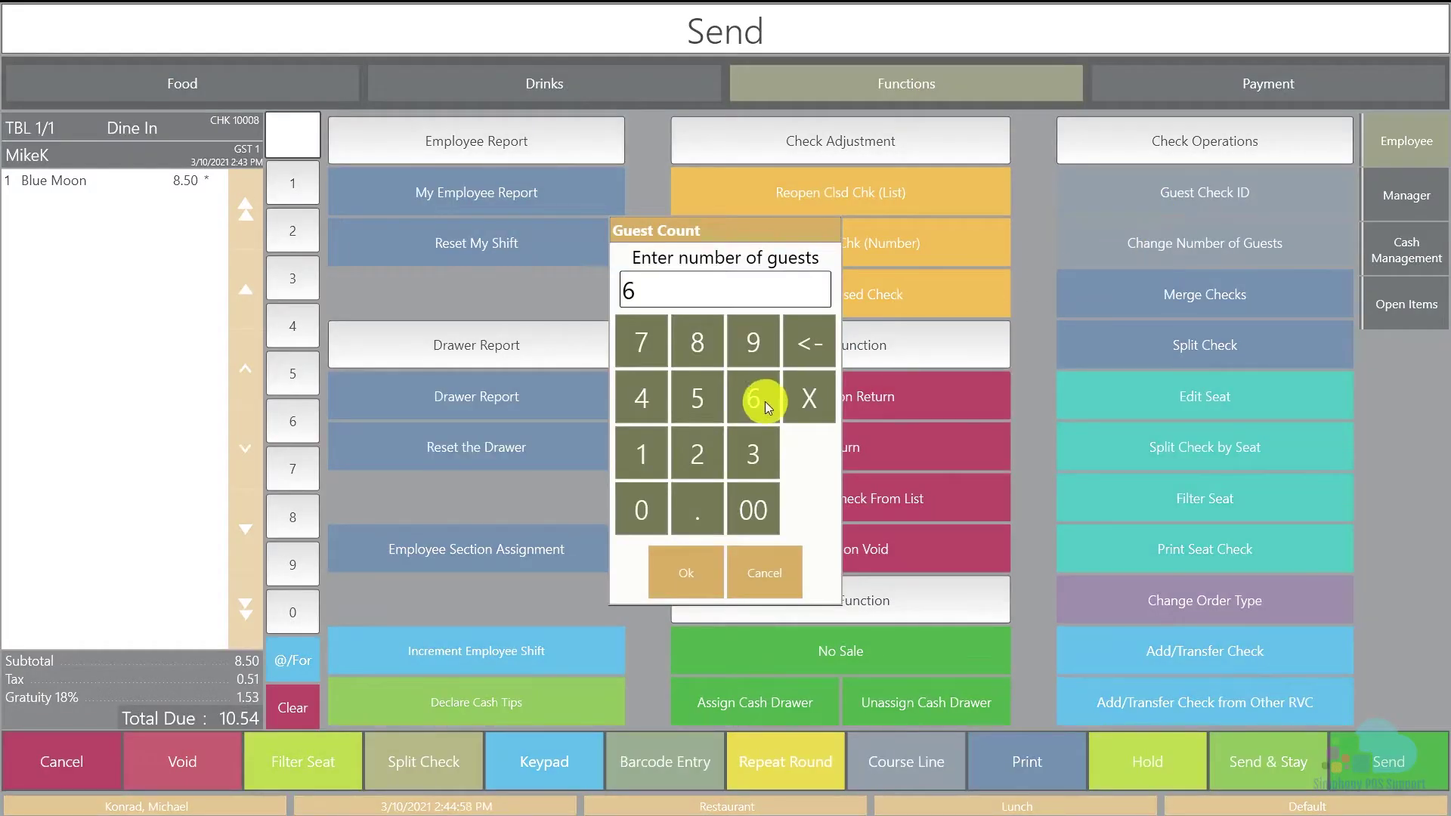
click(708, 568)
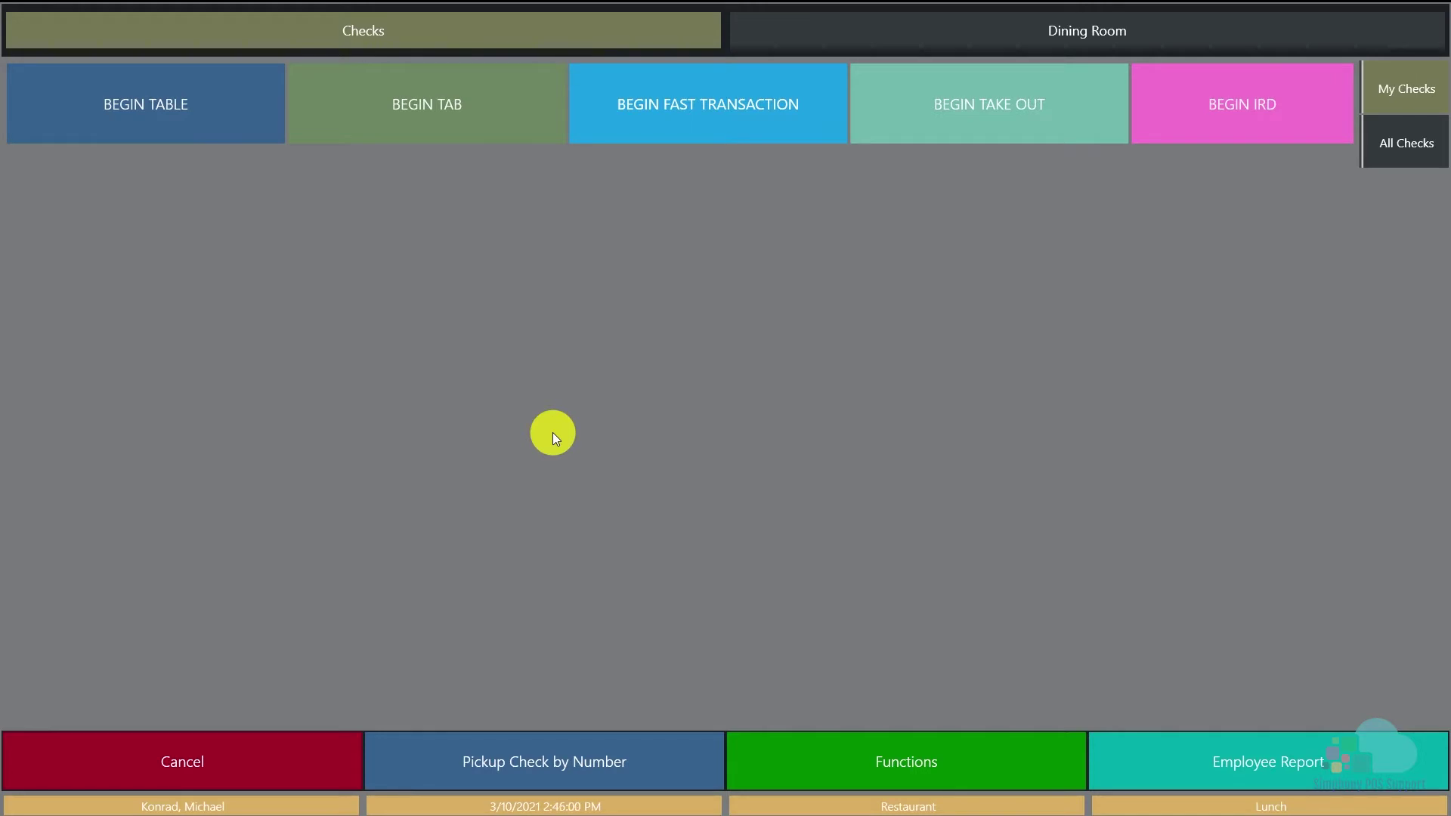
Step: Begin a fast transaction check for 2 guests
click(655, 127)
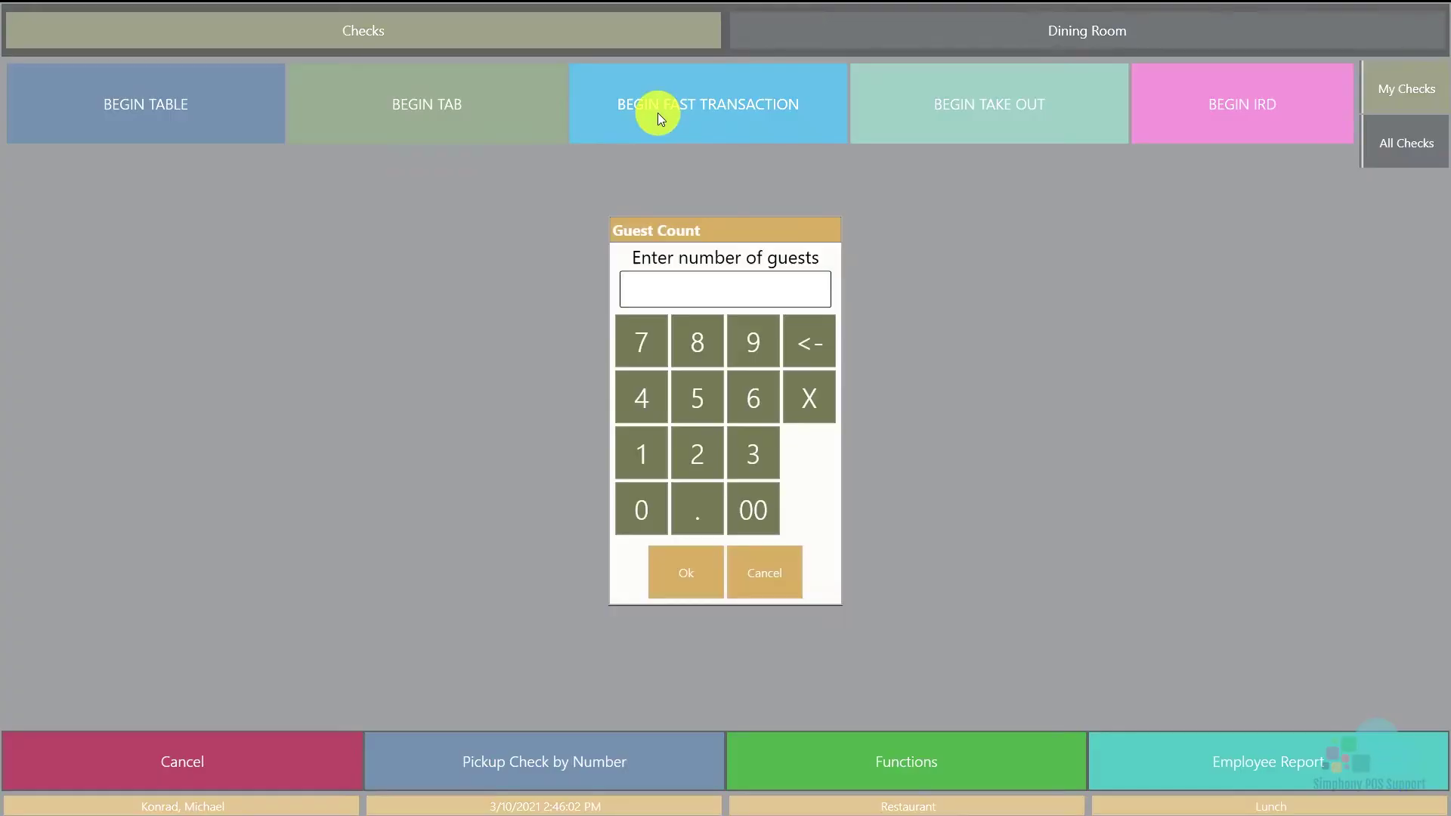
click(699, 465)
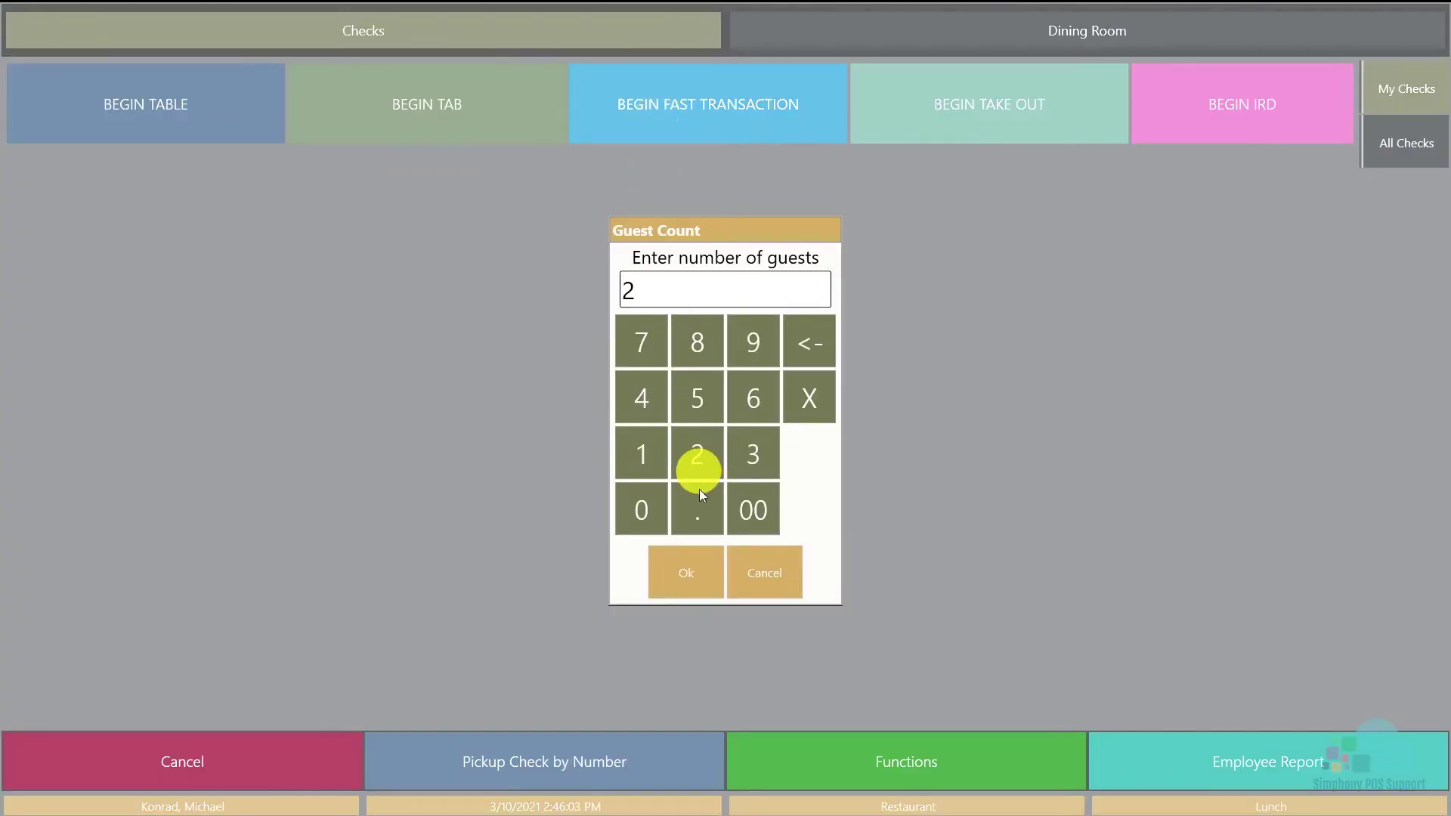
click(692, 570)
Step: Add an Ahi Tuna for seat 1 and Chicken Nachos for seat 2
click(444, 177)
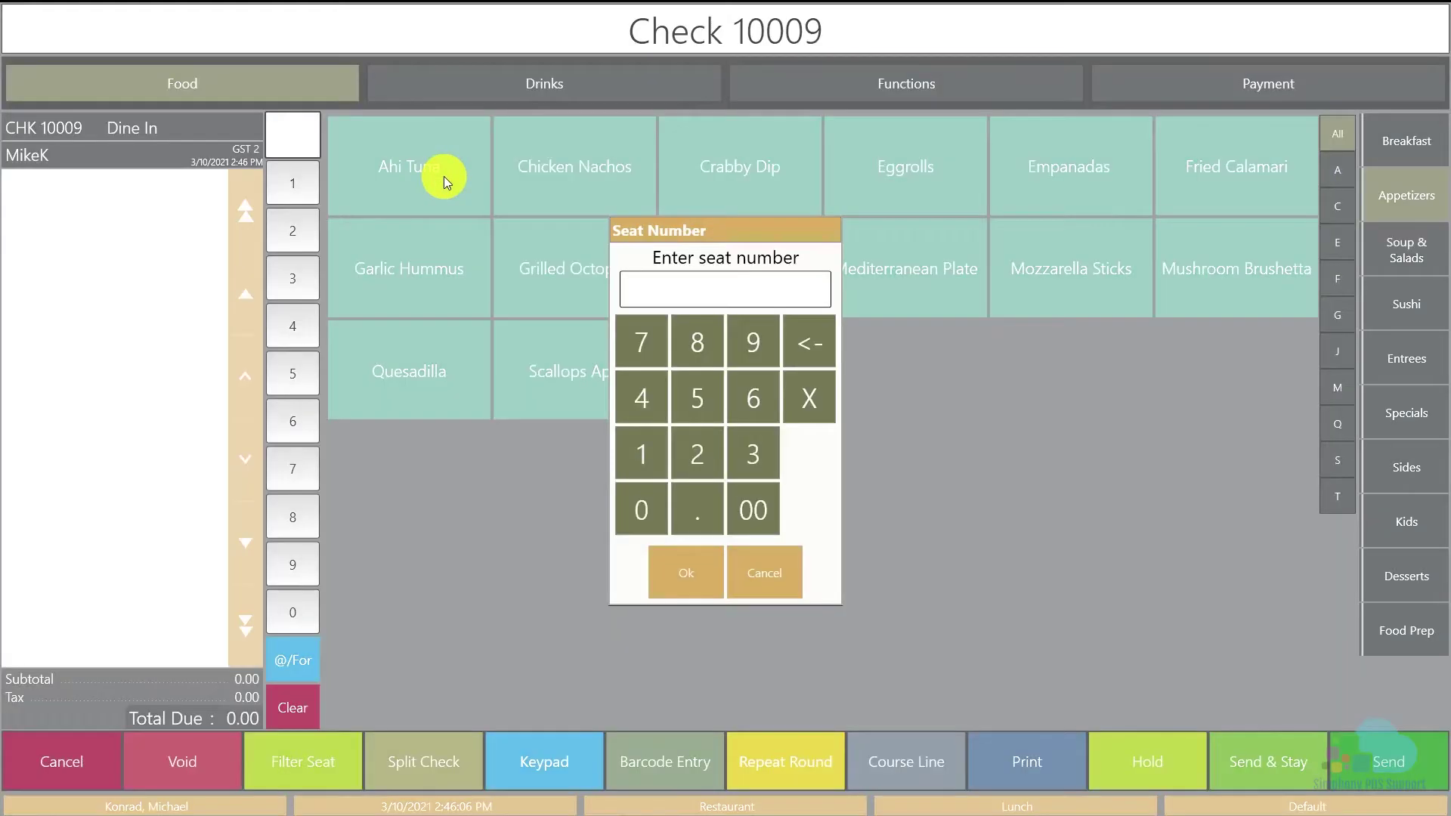
click(655, 461)
click(687, 565)
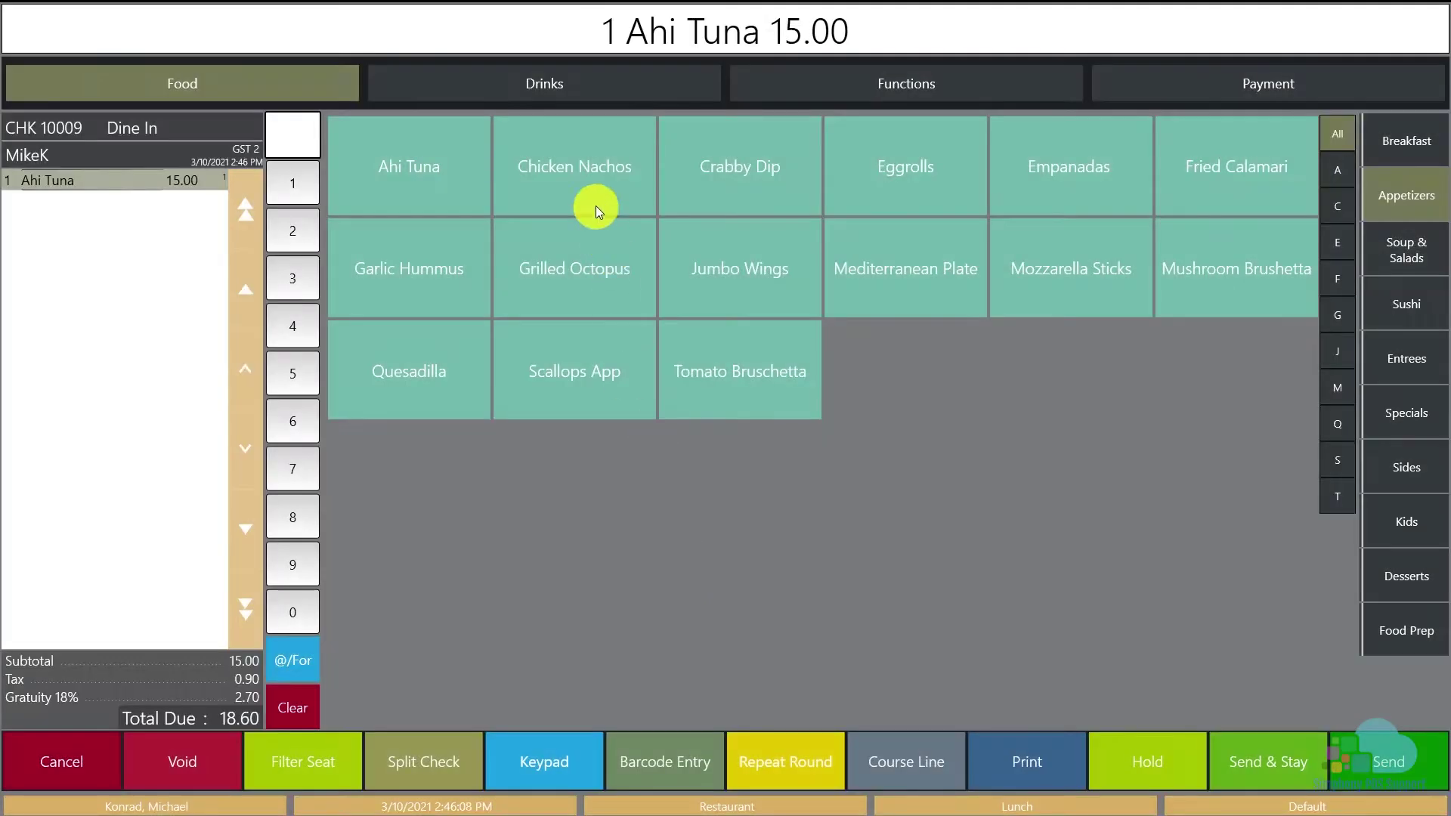
click(595, 206)
click(688, 463)
click(687, 564)
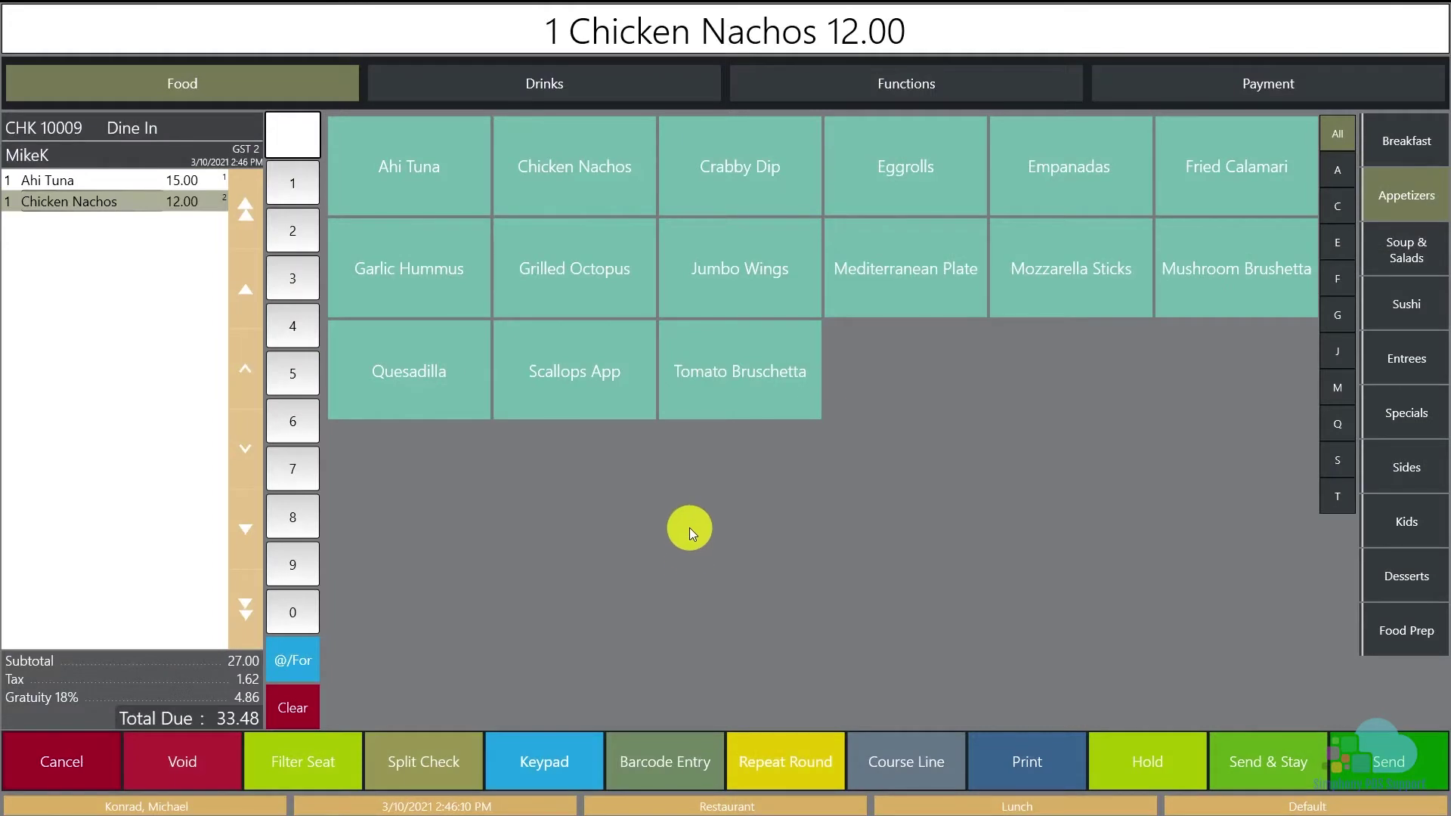
Step: Add a bottle of 20009 Chateau Montelena SB wine to the check
click(647, 90)
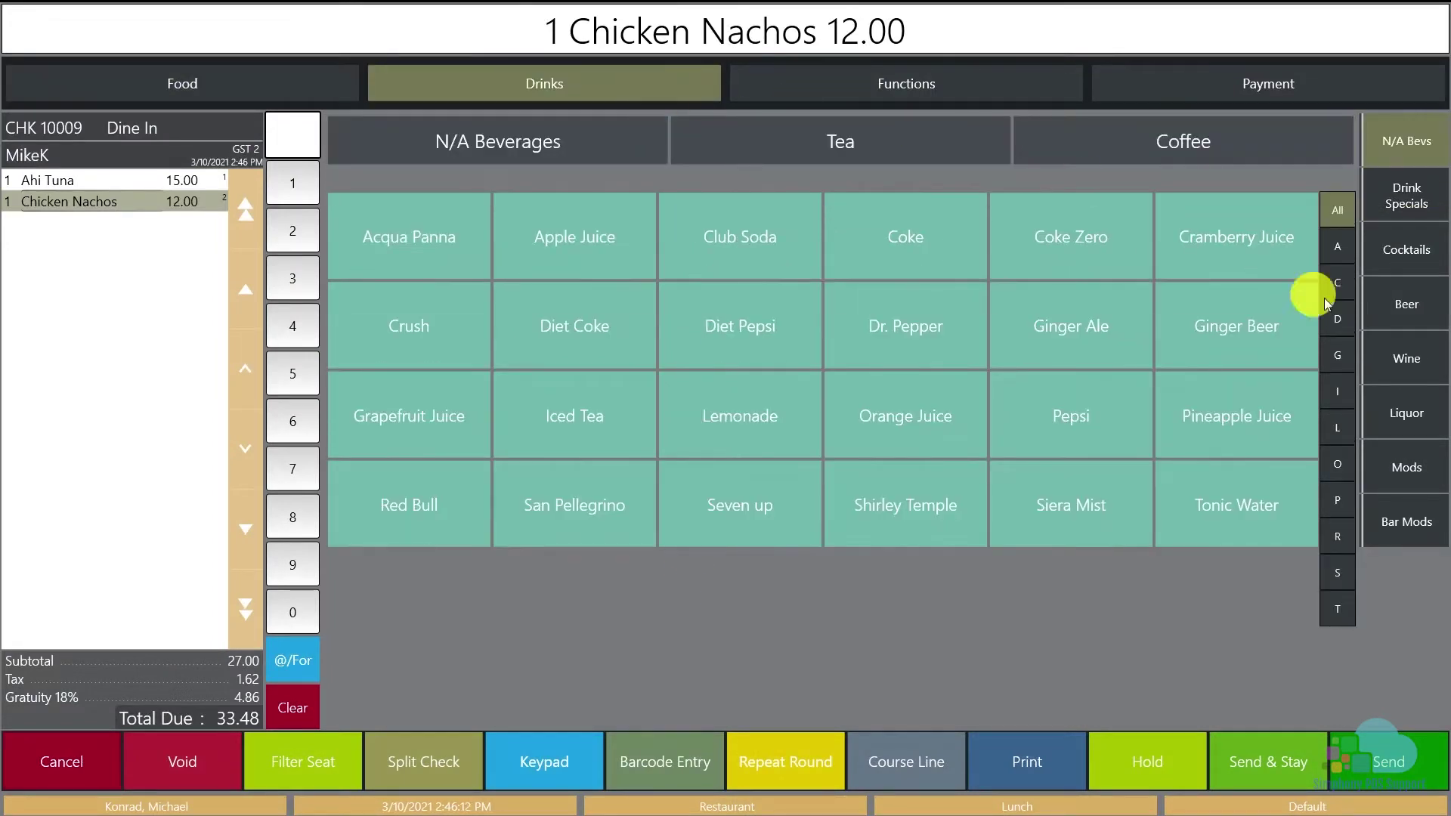
click(1408, 356)
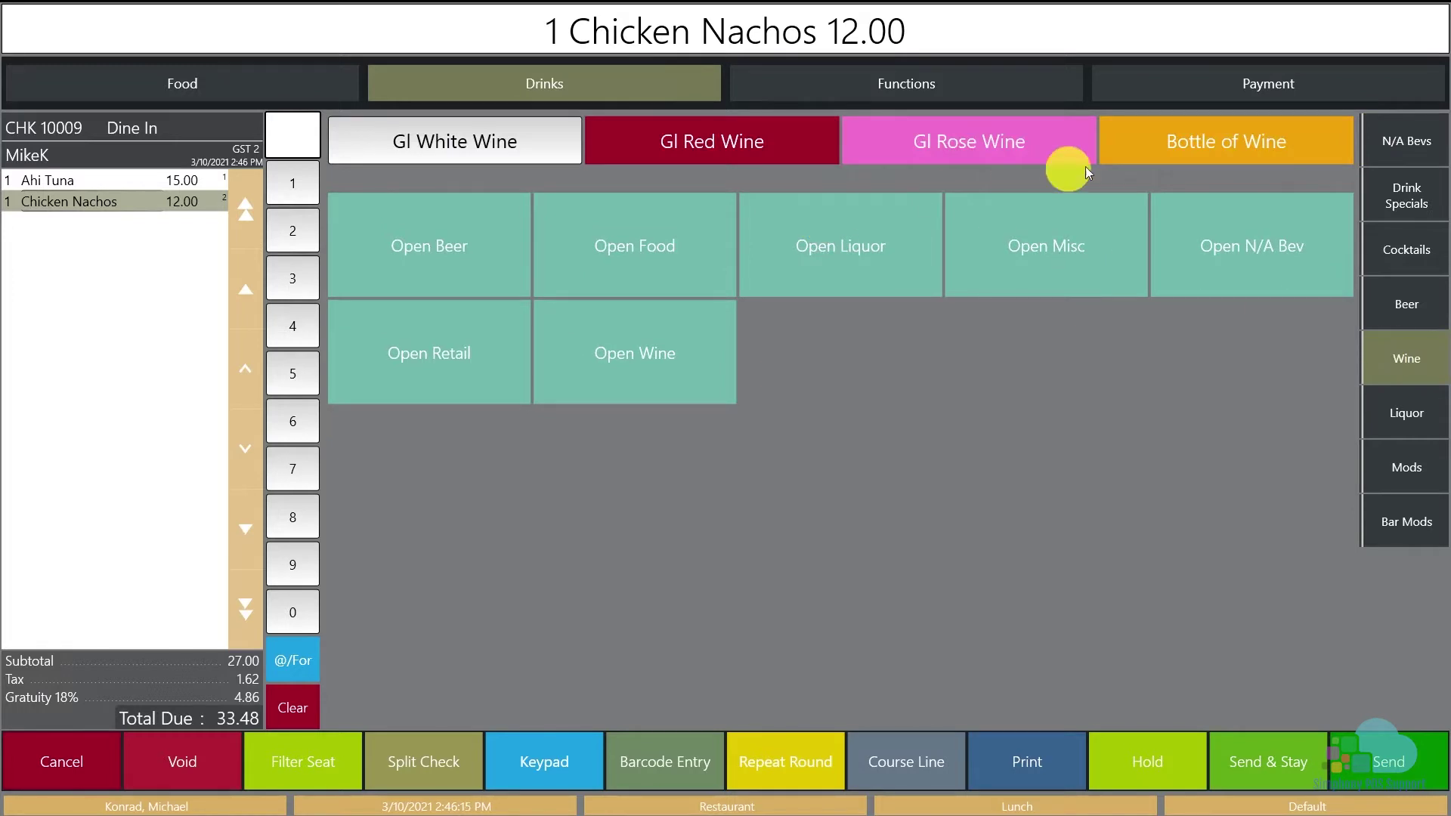
click(1190, 146)
click(836, 340)
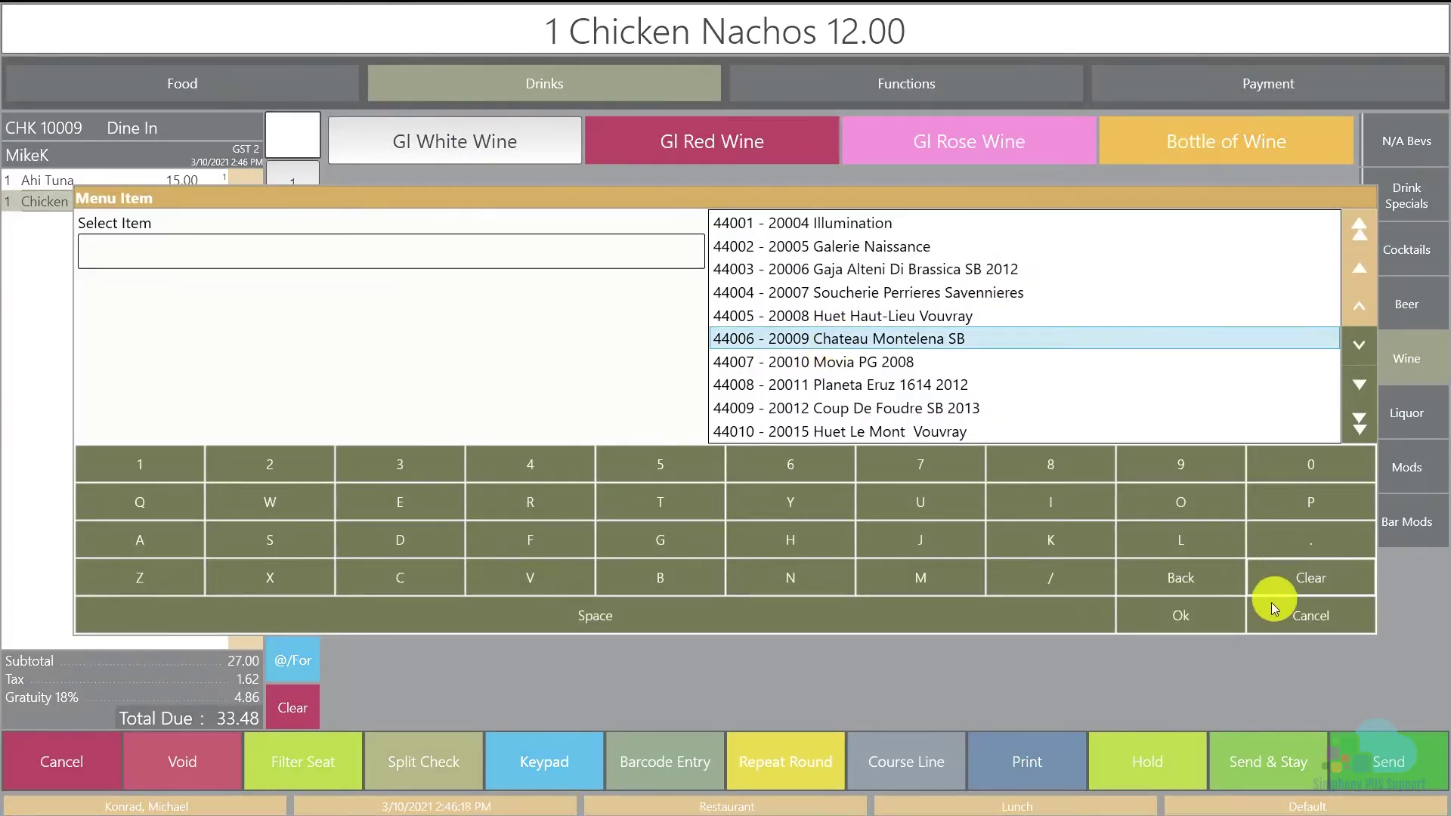
click(1177, 622)
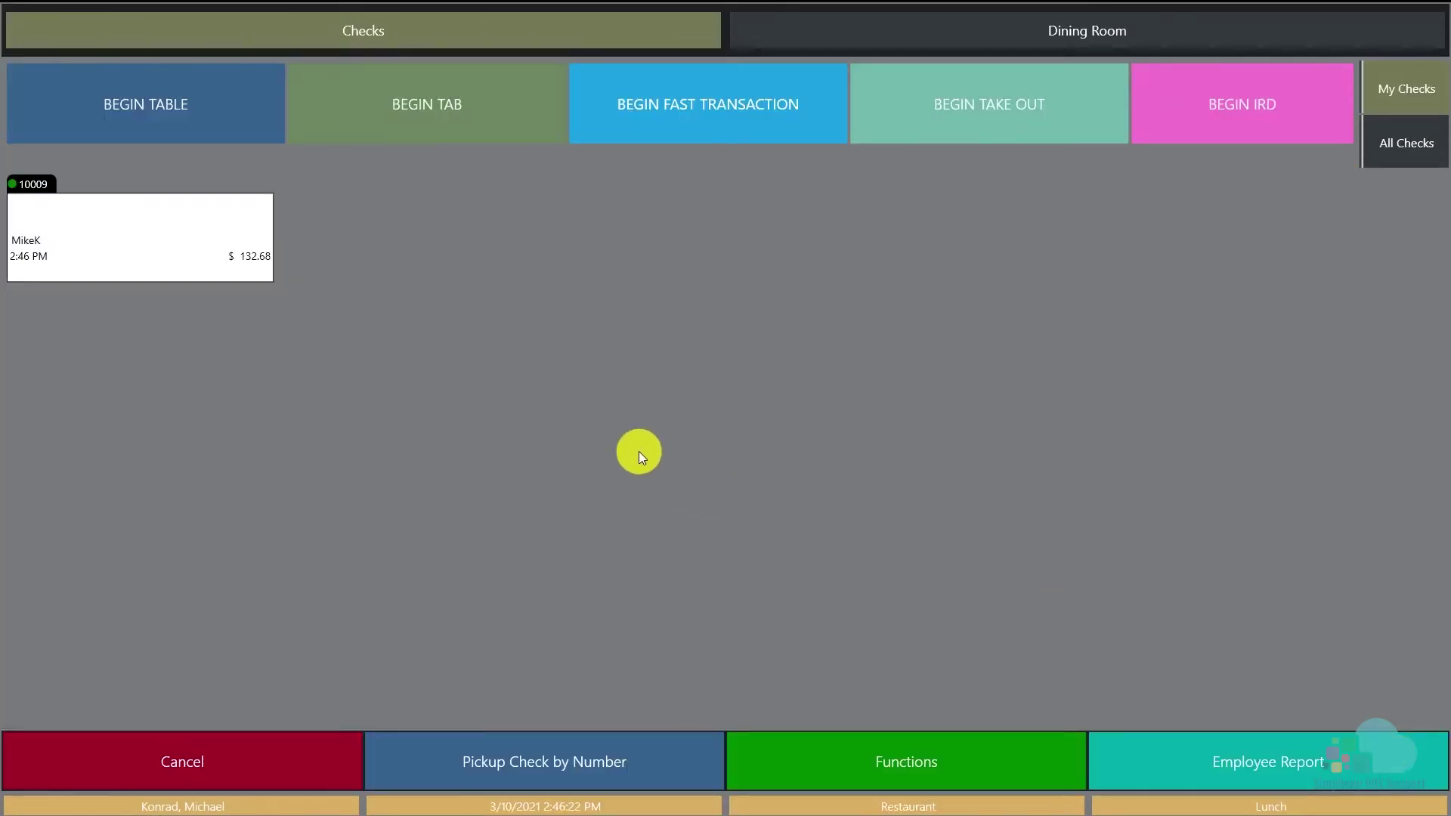
Step: Split check 10009, moving the Chicken Nachos to the second check 10009/2, and save the split
click(247, 257)
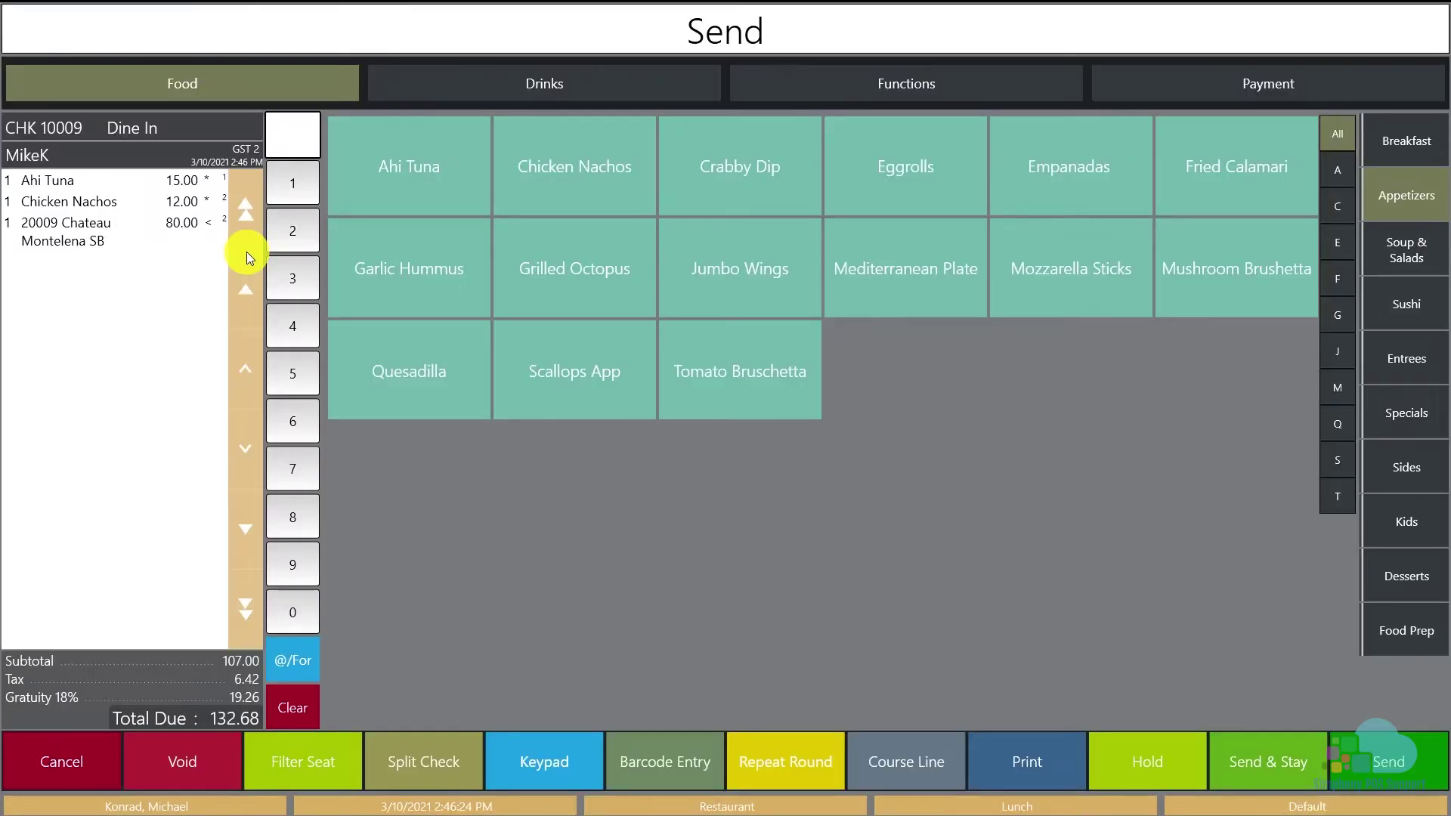
click(928, 89)
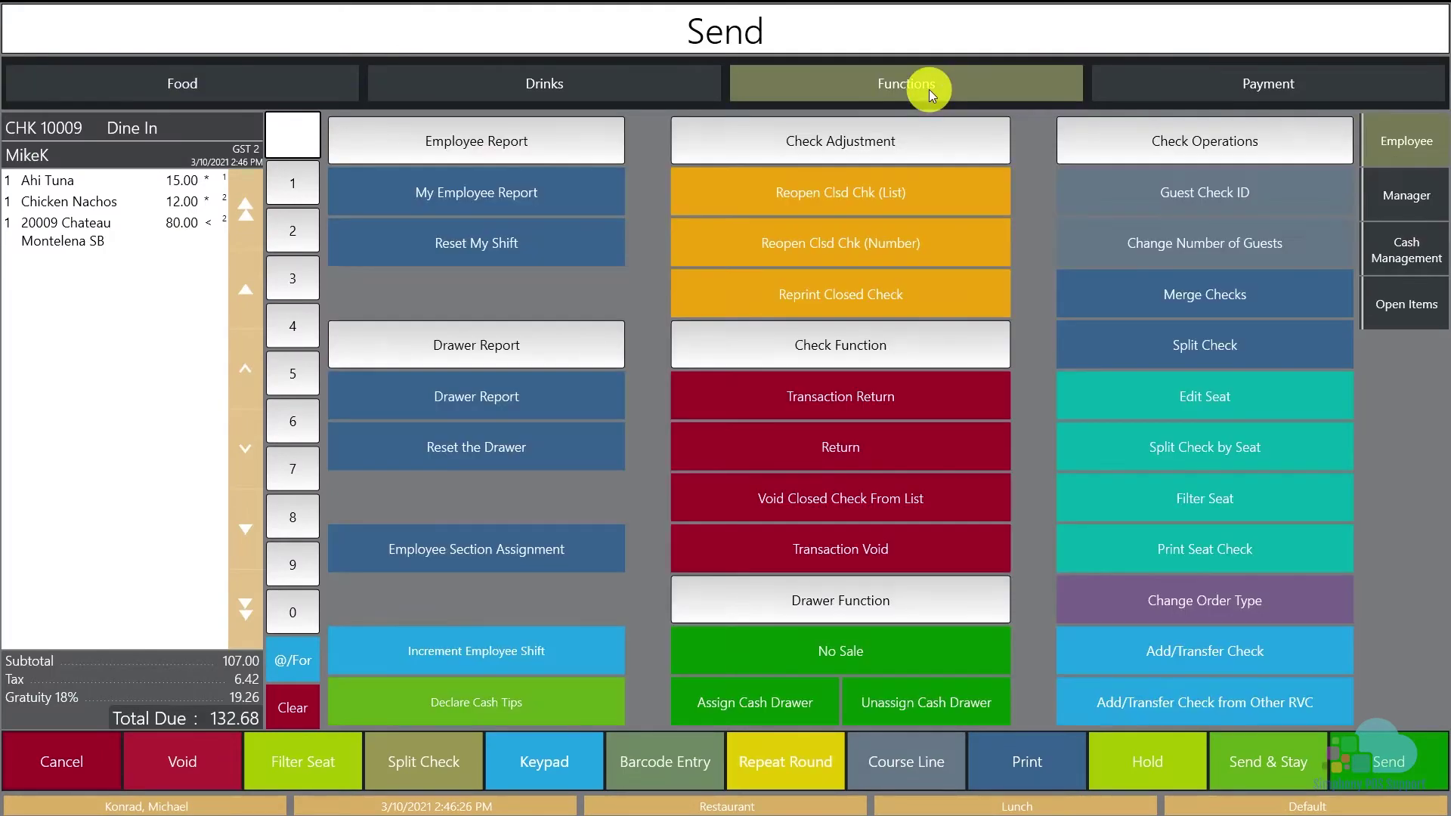
click(1204, 349)
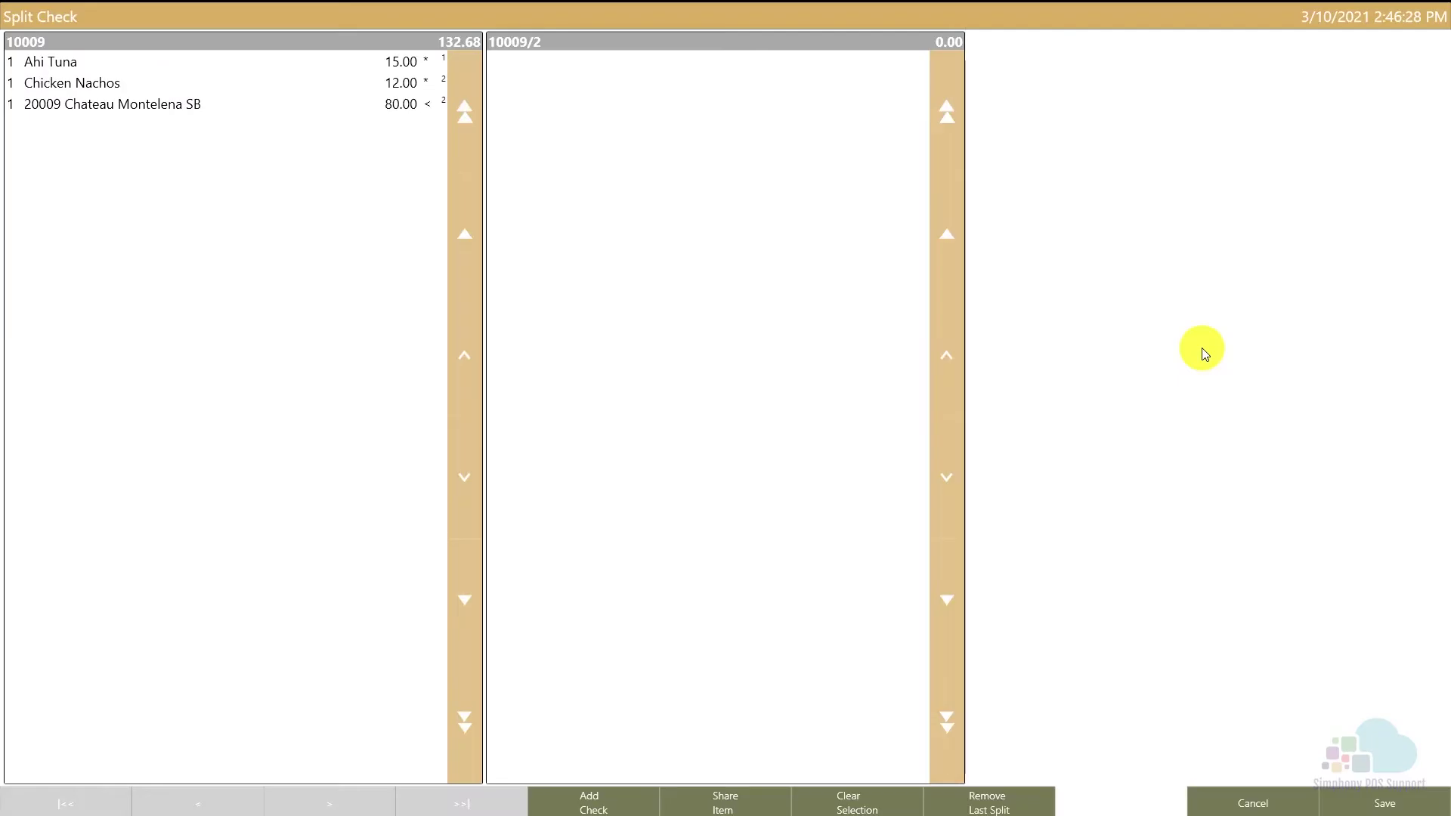
click(130, 84)
click(658, 215)
click(1382, 806)
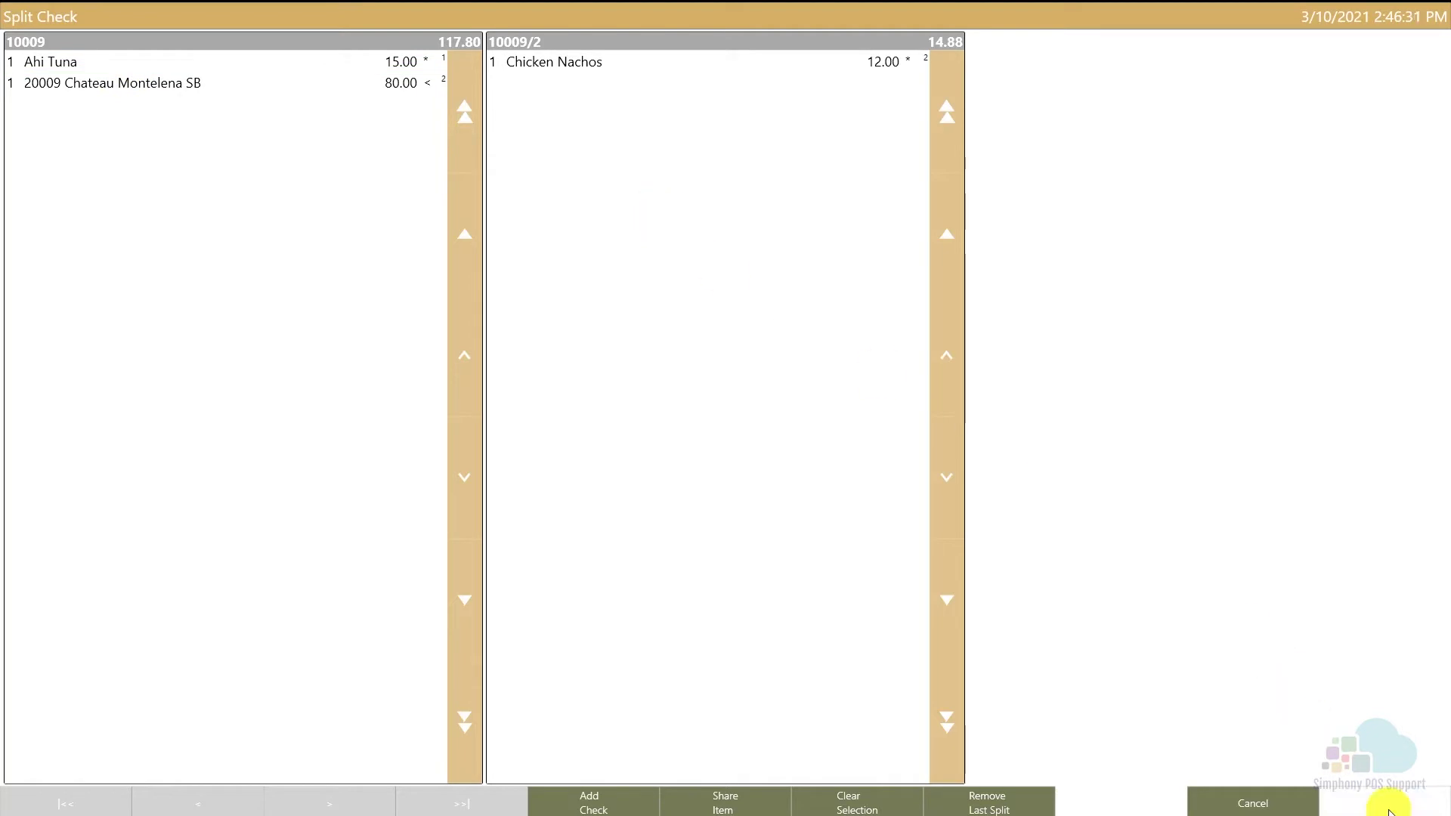
Step: Set the number of guests to 1 for the split checks and send to return to the check list
click(680, 435)
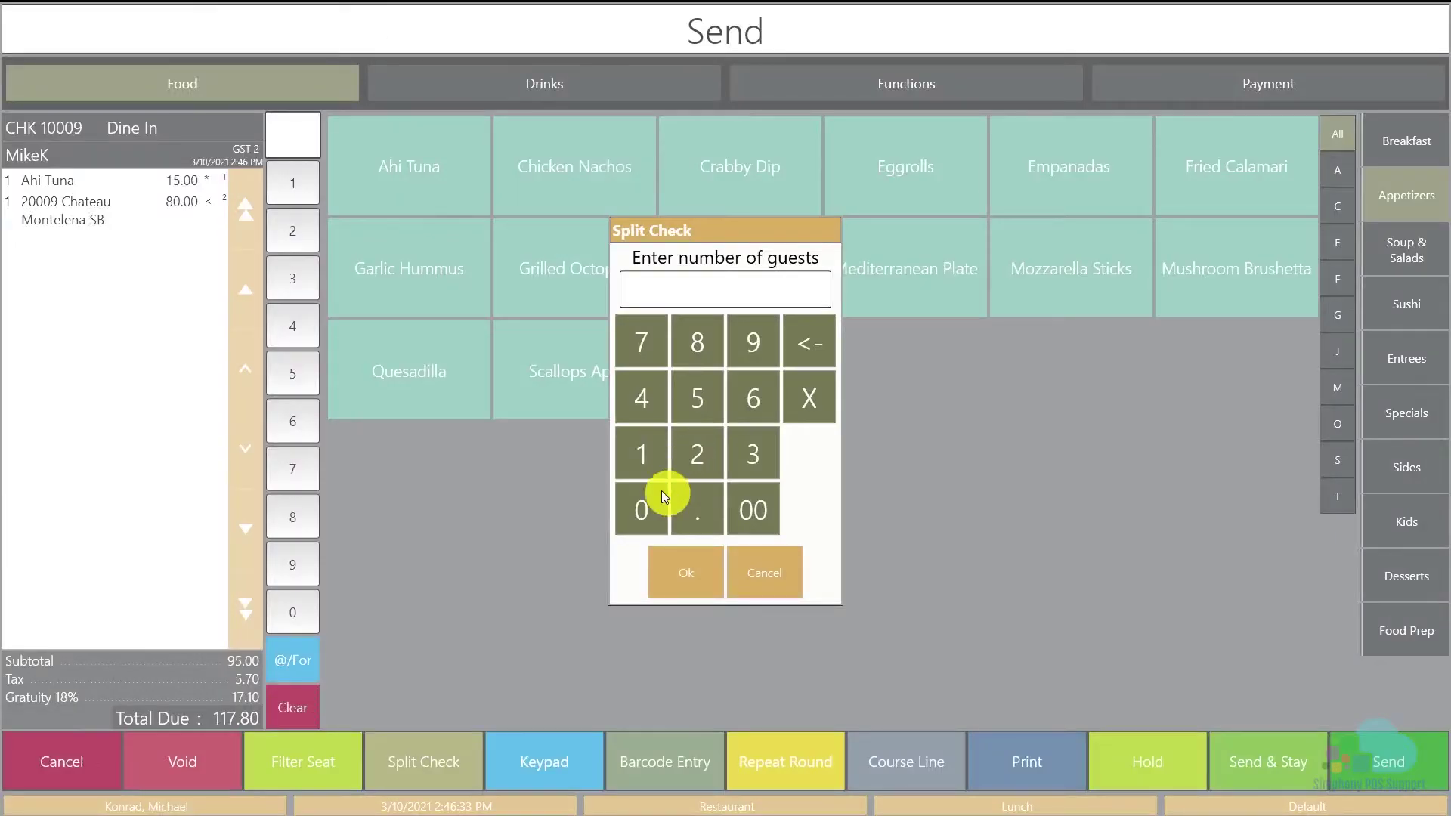
click(647, 465)
click(687, 574)
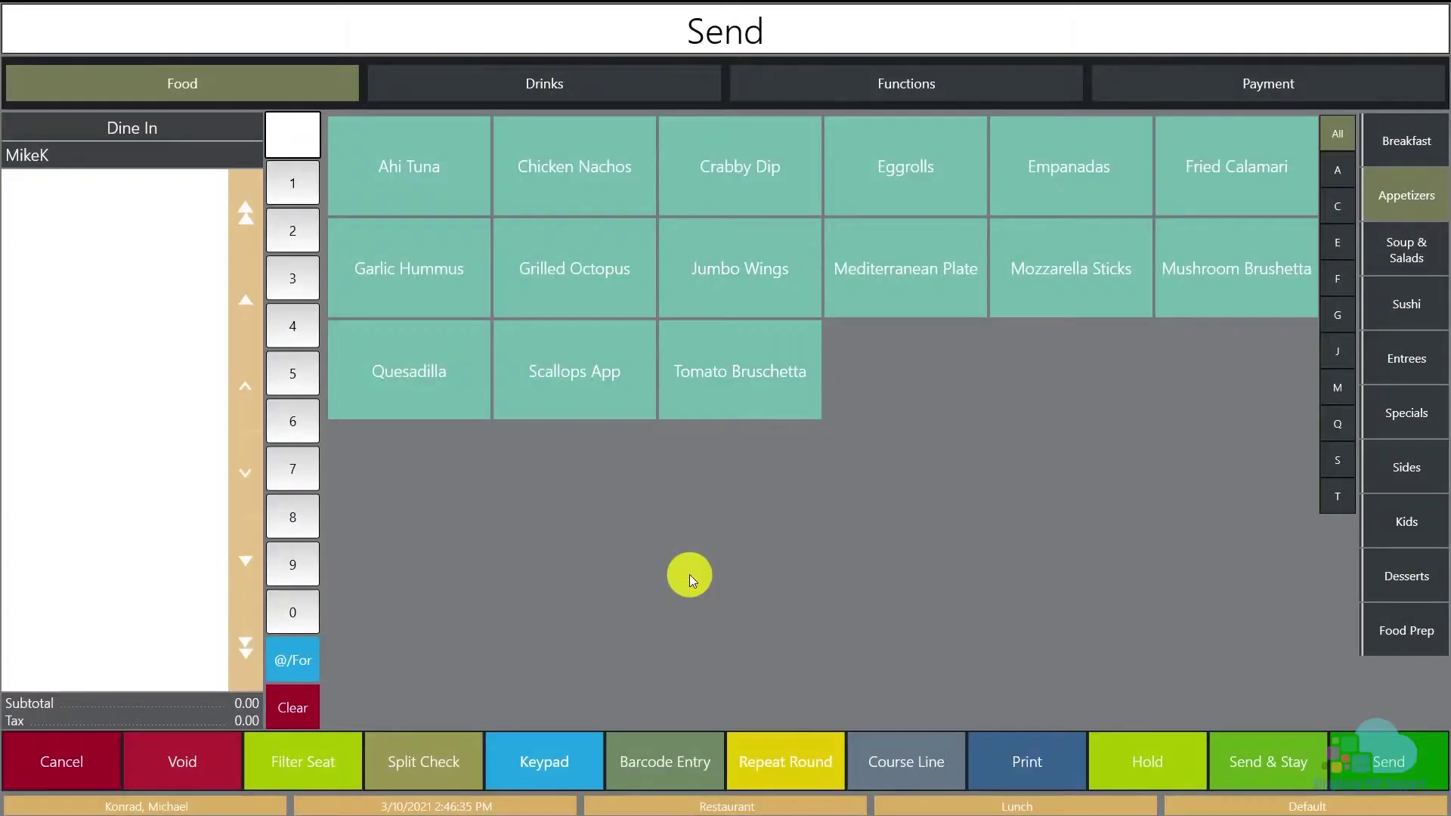
click(1403, 765)
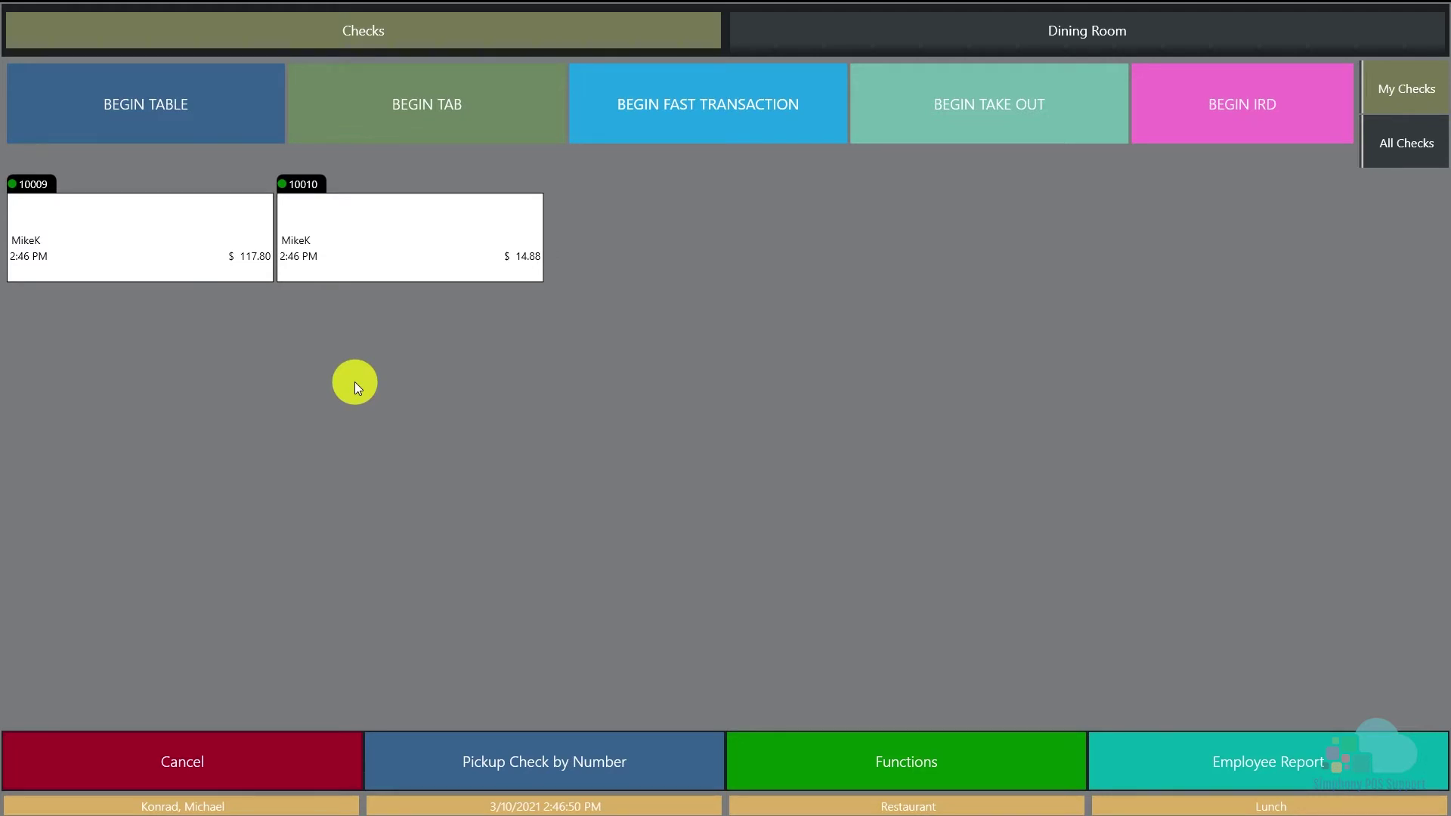
Step: Reopen check 10009 and merge check 10010 into it
click(180, 248)
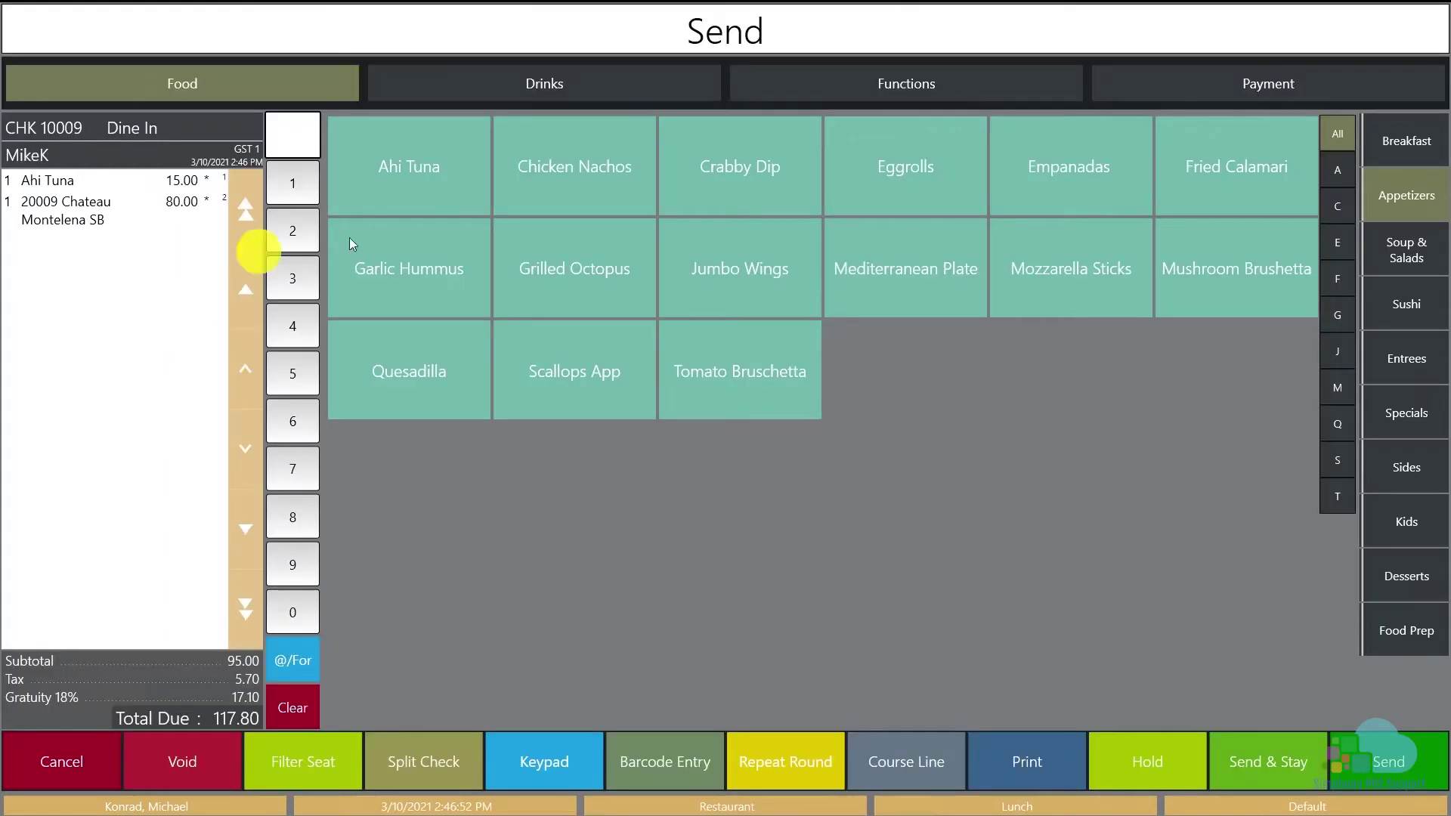
click(924, 92)
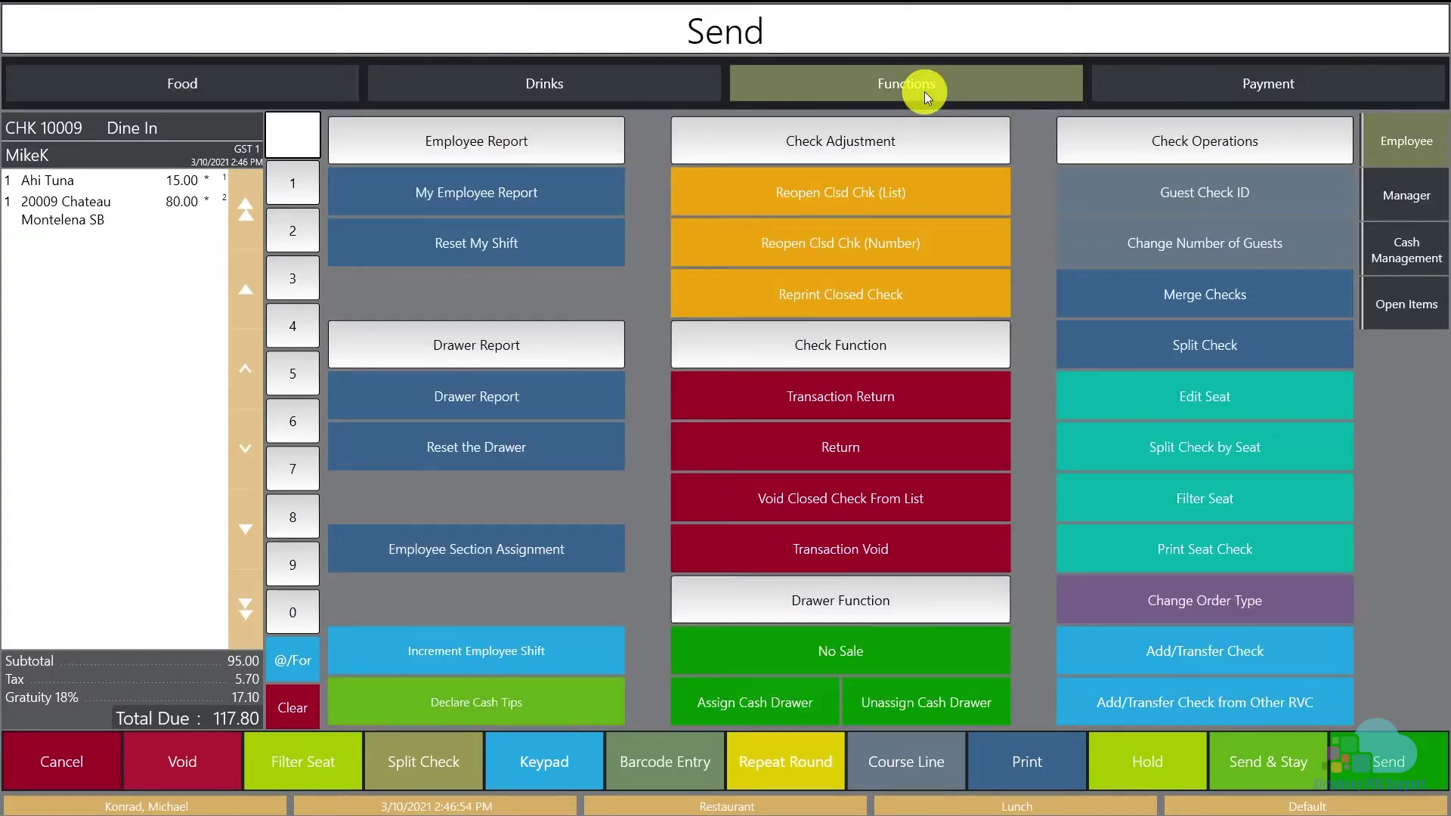
click(1158, 297)
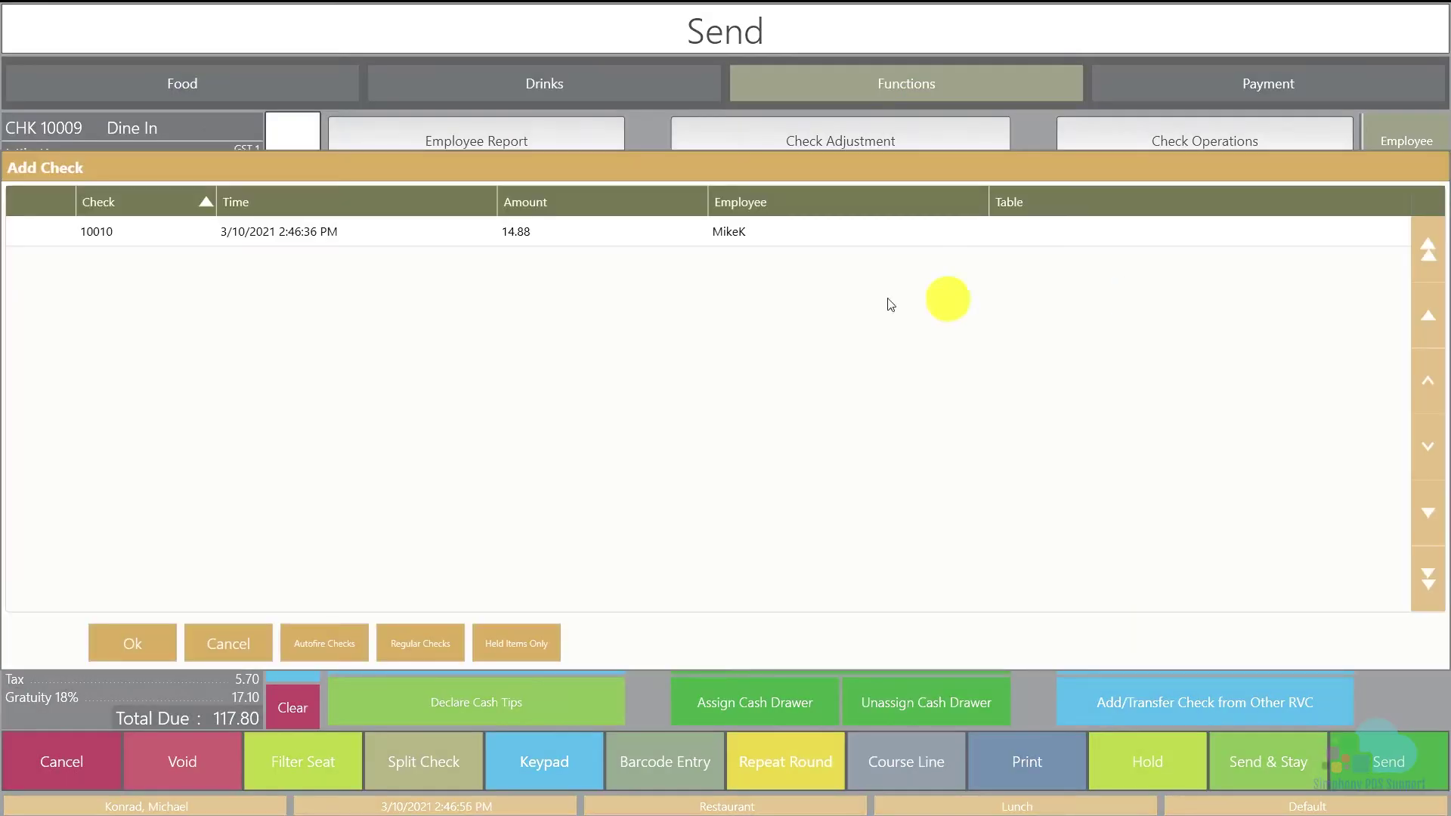
click(343, 238)
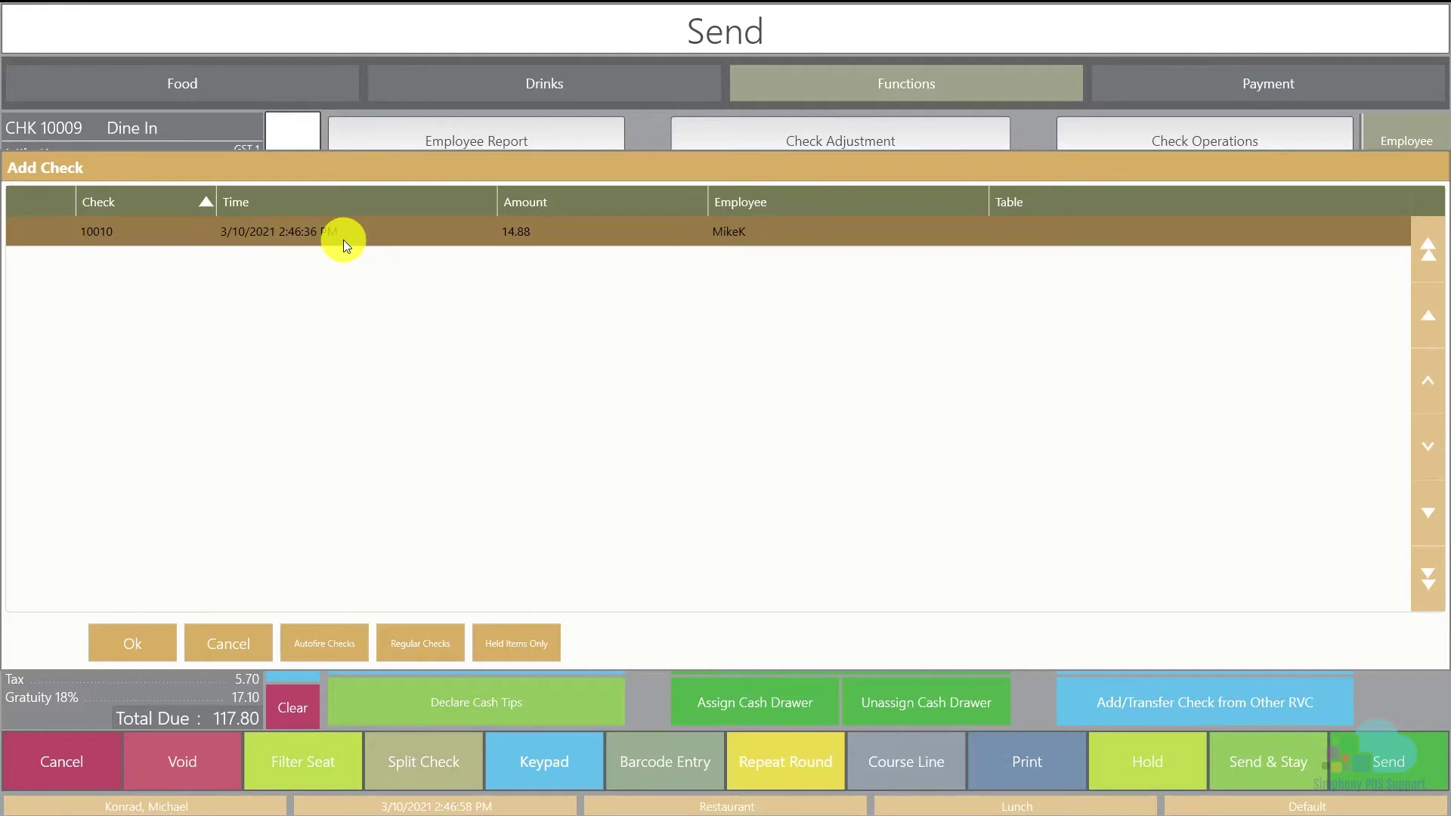
click(134, 647)
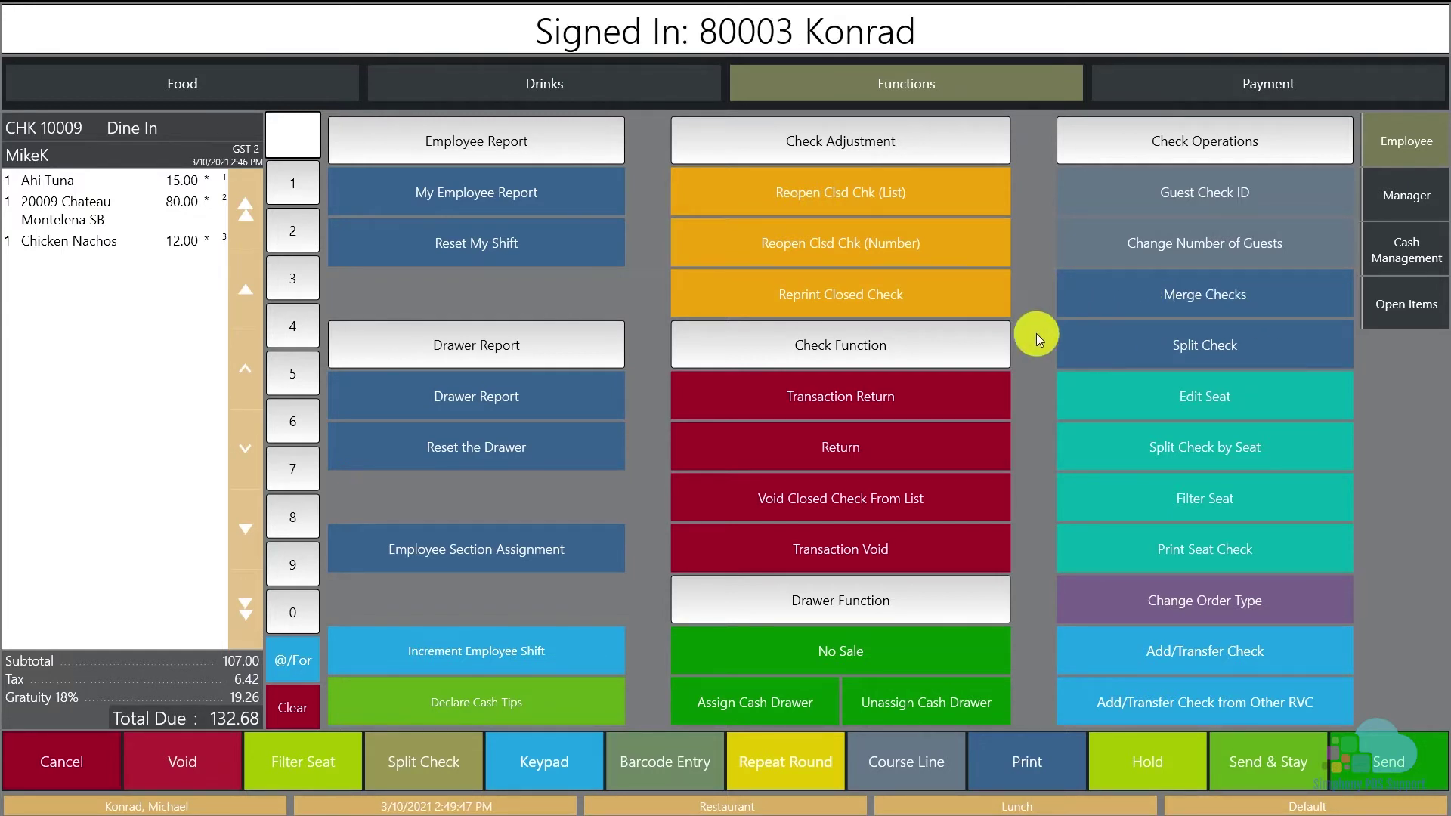
Step: Split check 10009, sharing the Ahi Tuna, 20009 Chateau Montelena SB and Chicken Nachos between checks 10009 and 10009/2
click(1072, 347)
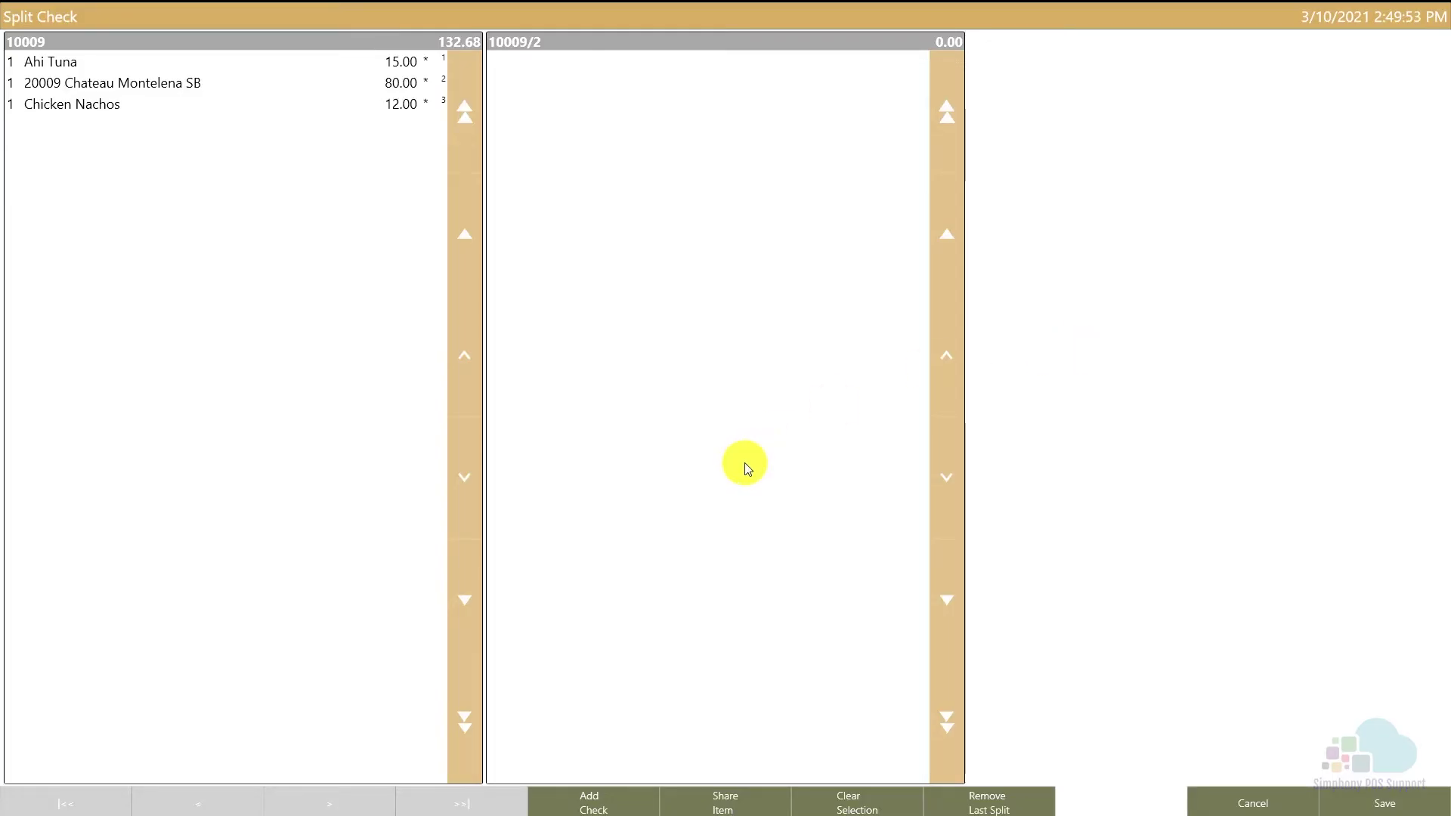
click(136, 104)
click(110, 84)
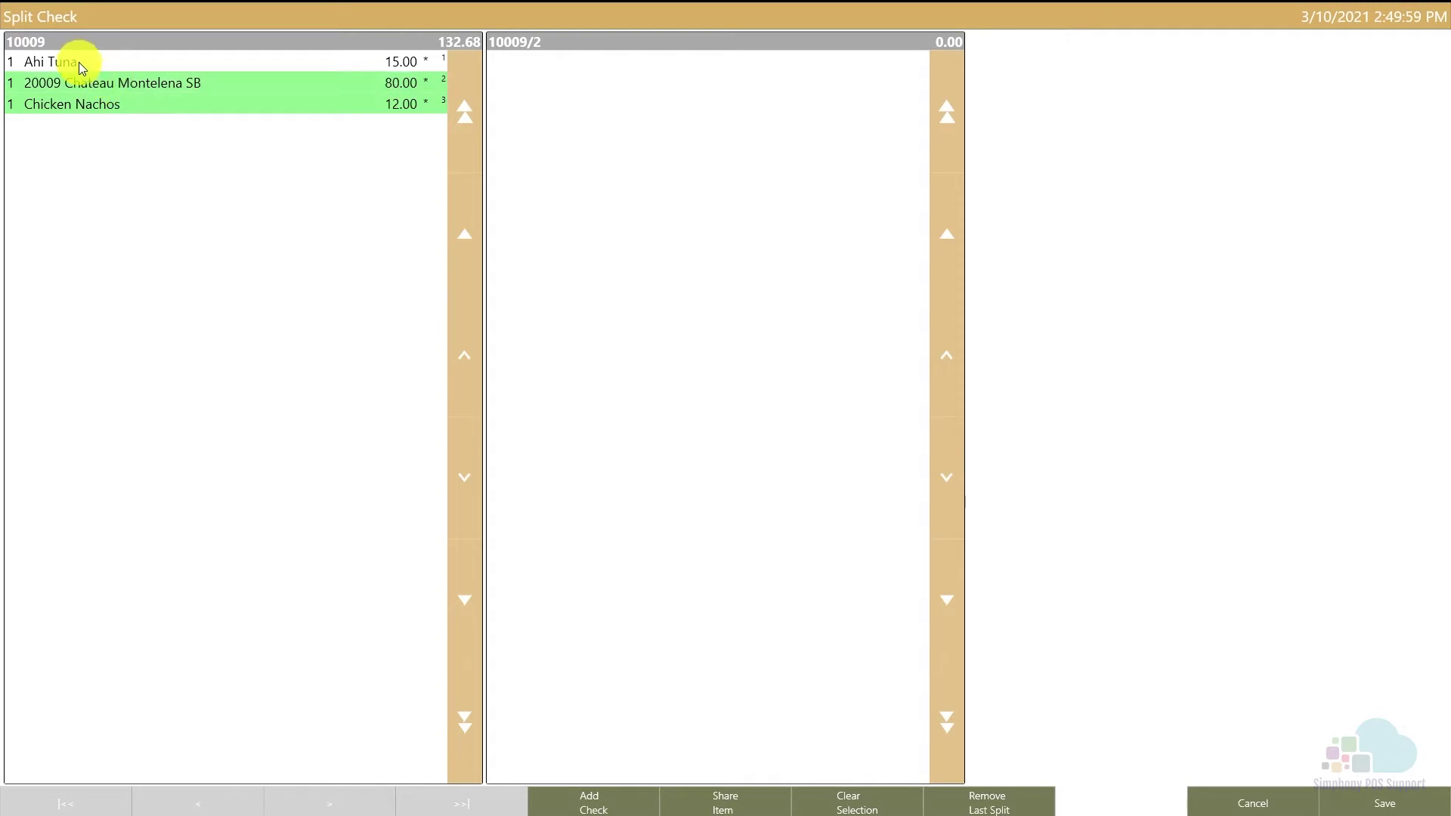
click(80, 63)
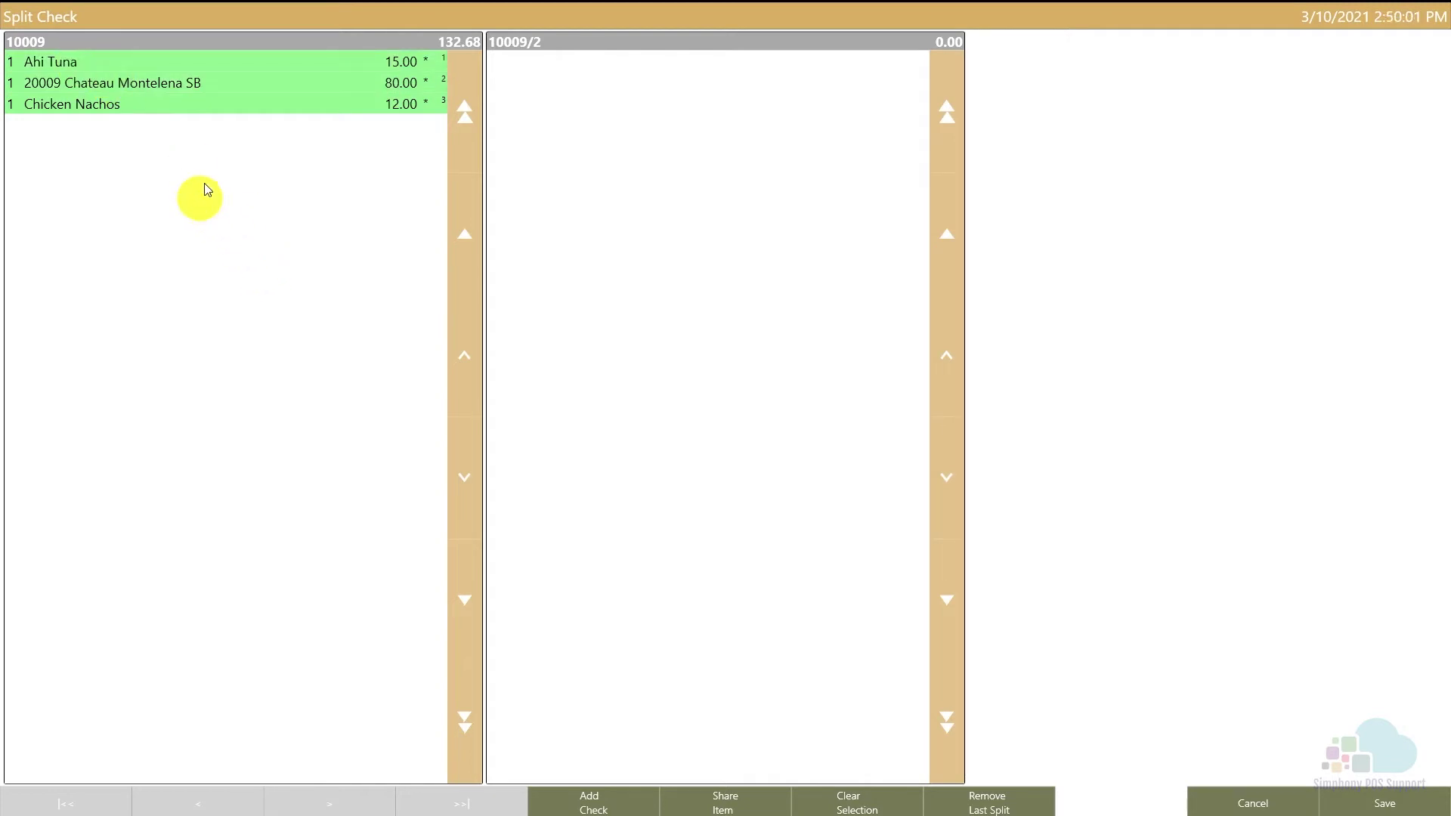
click(725, 801)
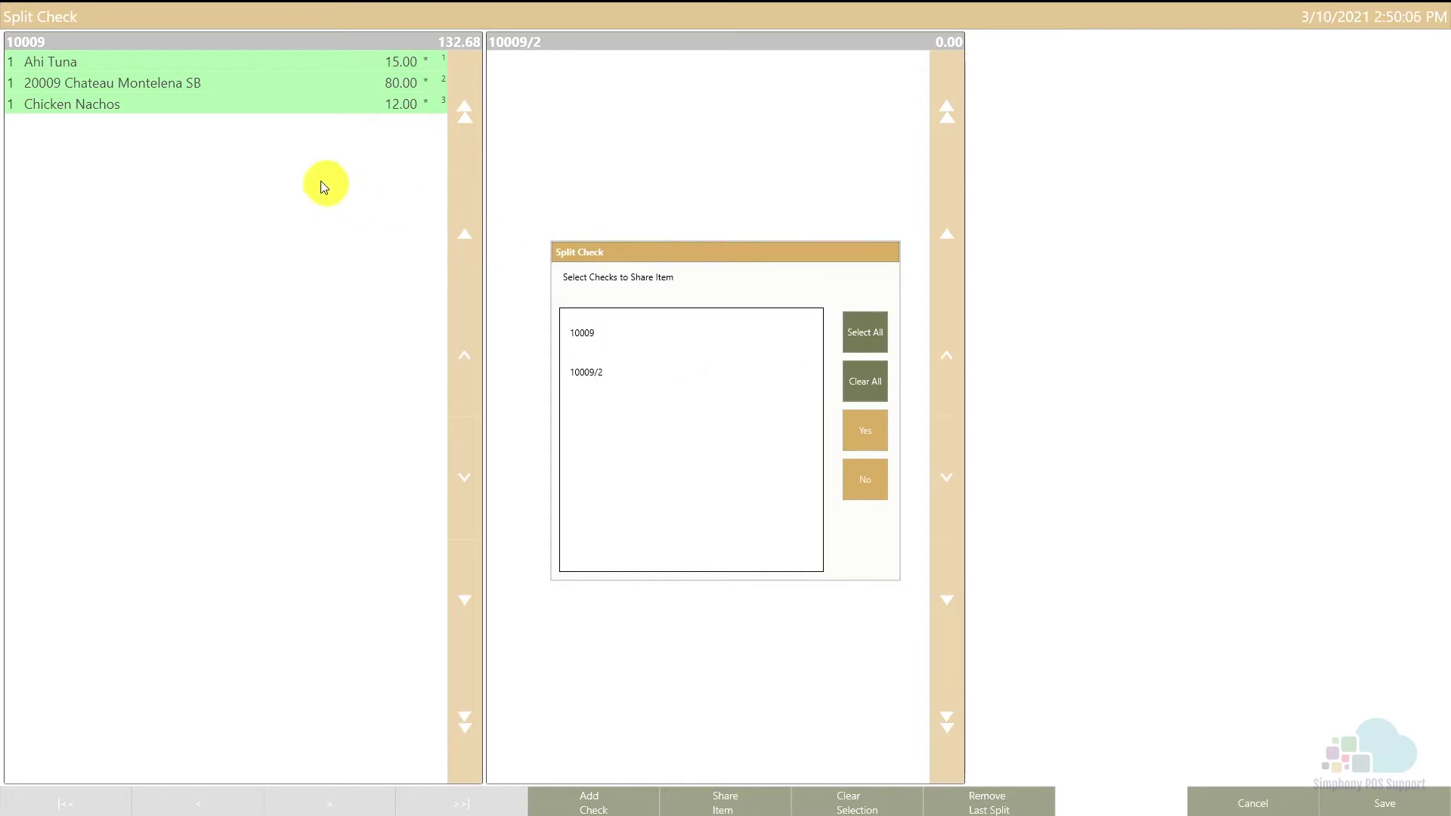
click(645, 348)
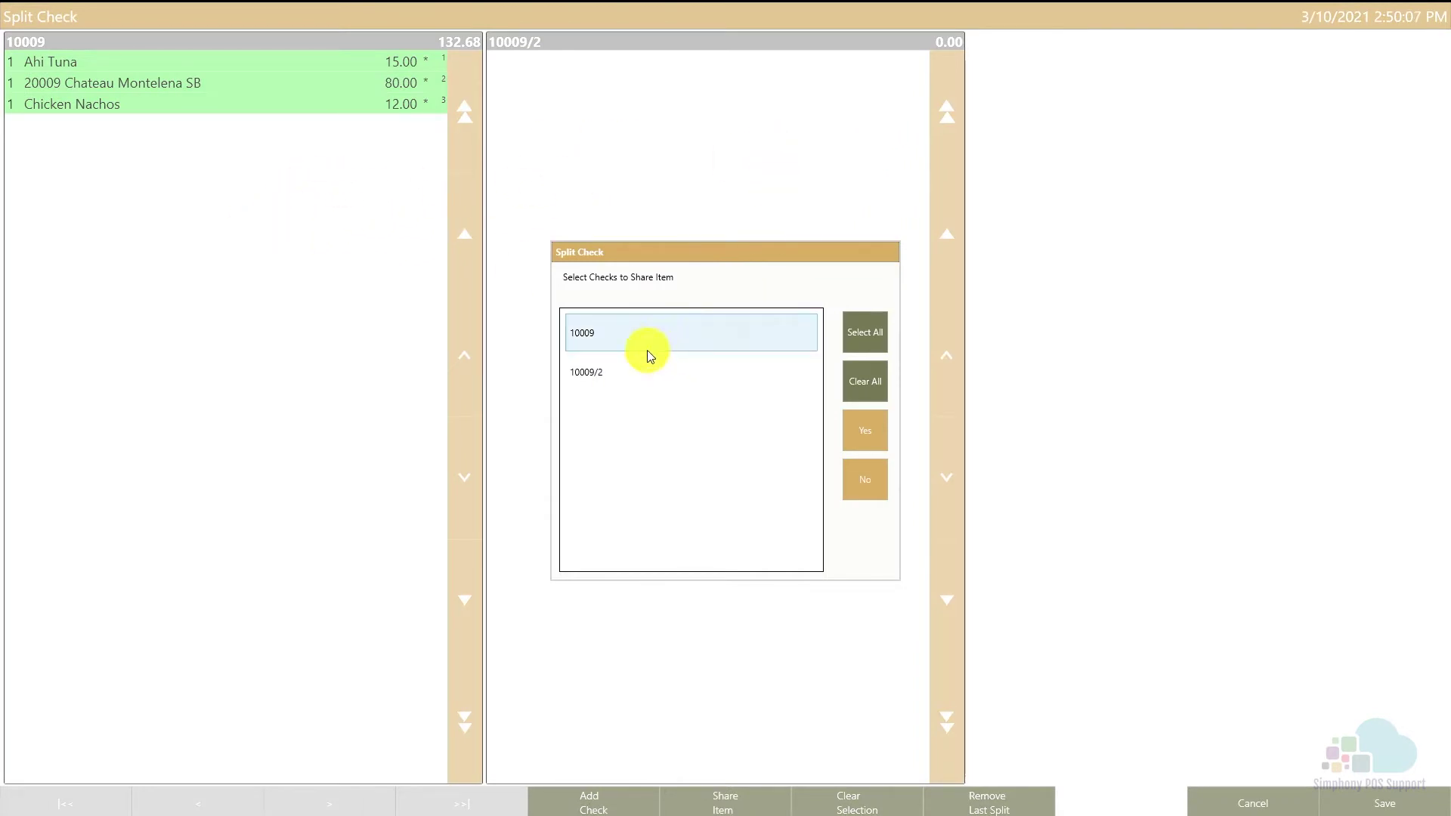
click(642, 363)
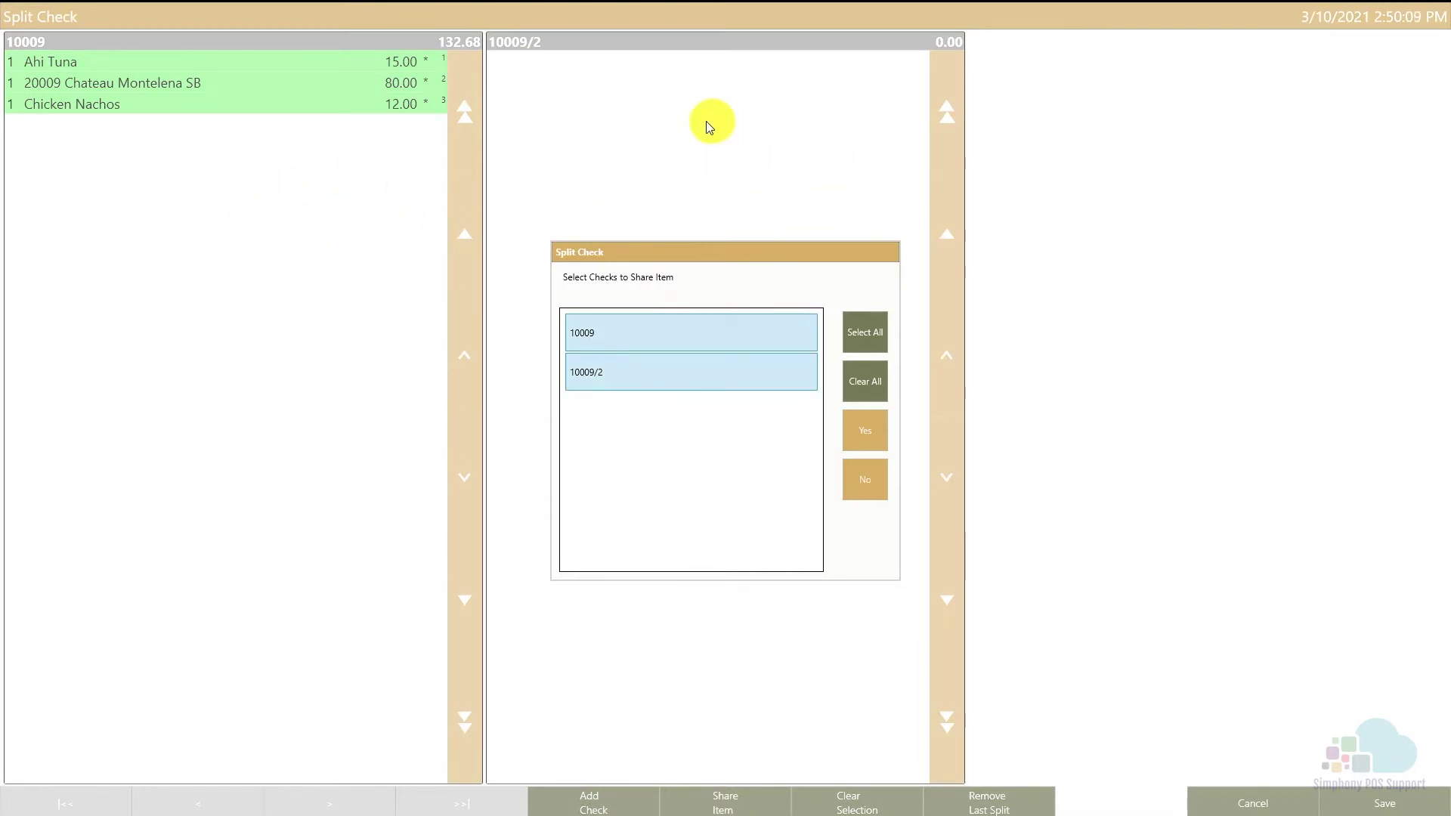
click(865, 432)
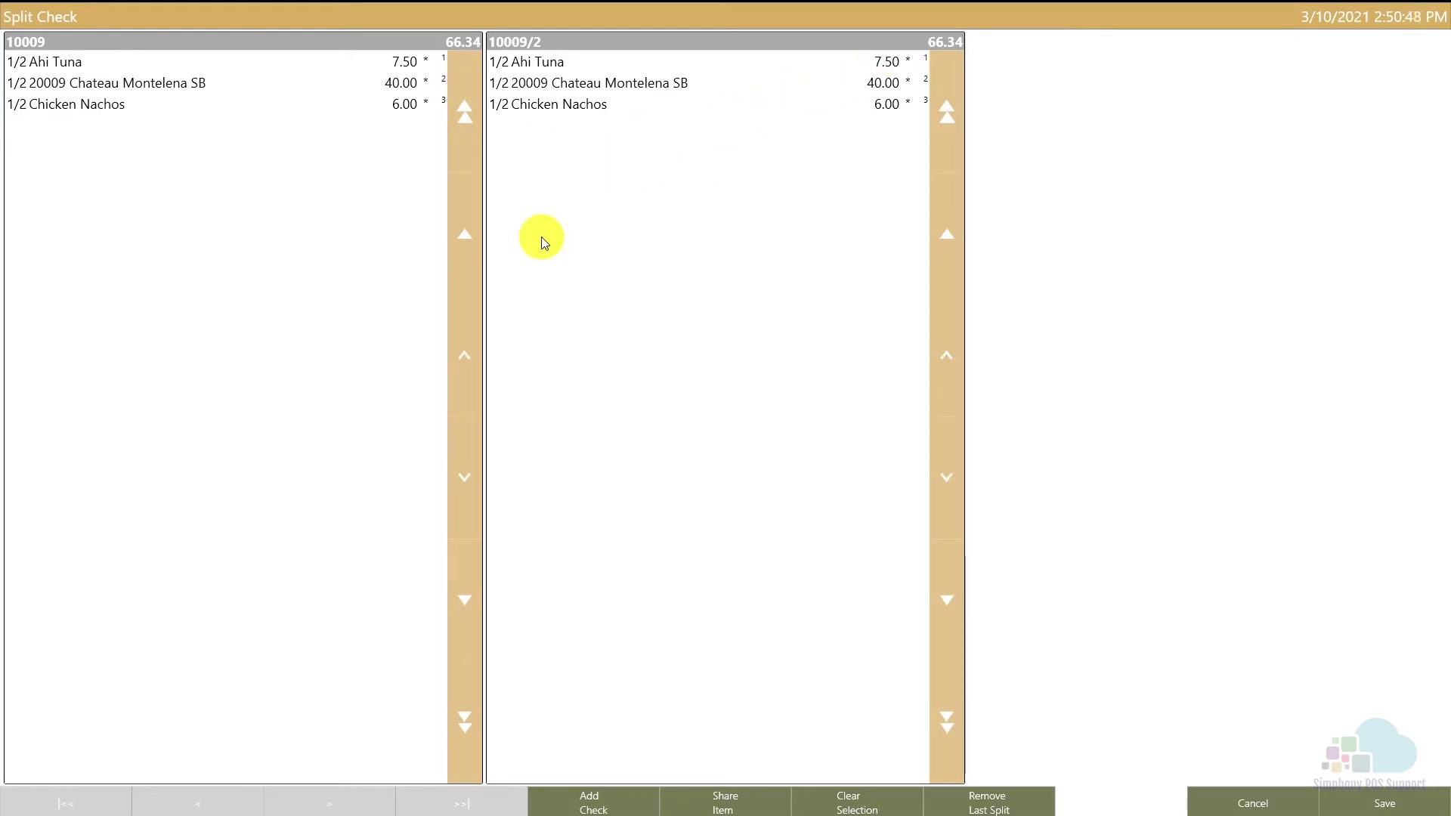
Step: Recombine the shared items on check 10009 and move only the Ahi Tuna to check 10009/2
drag(524, 108, 315, 210)
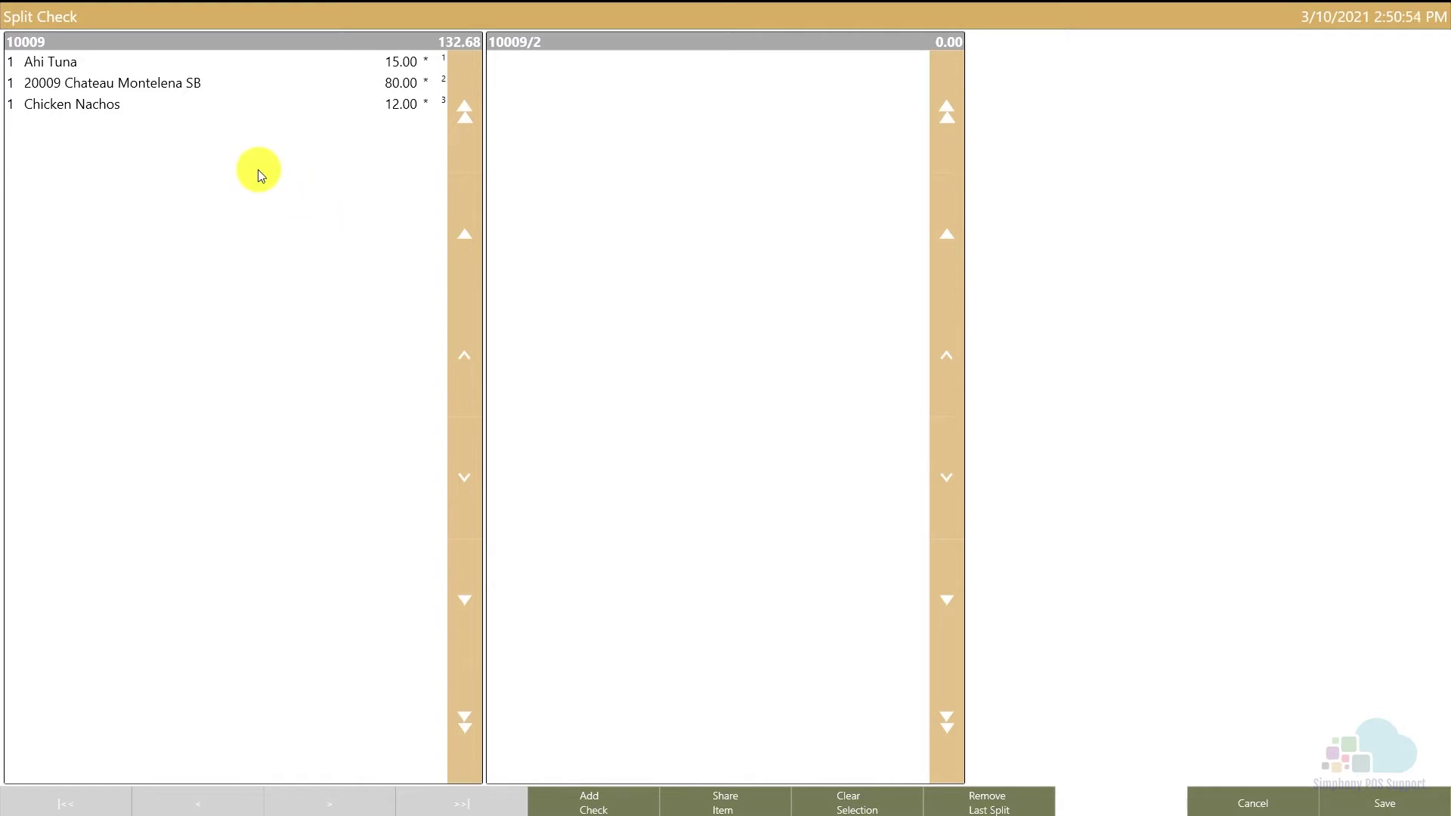
click(67, 61)
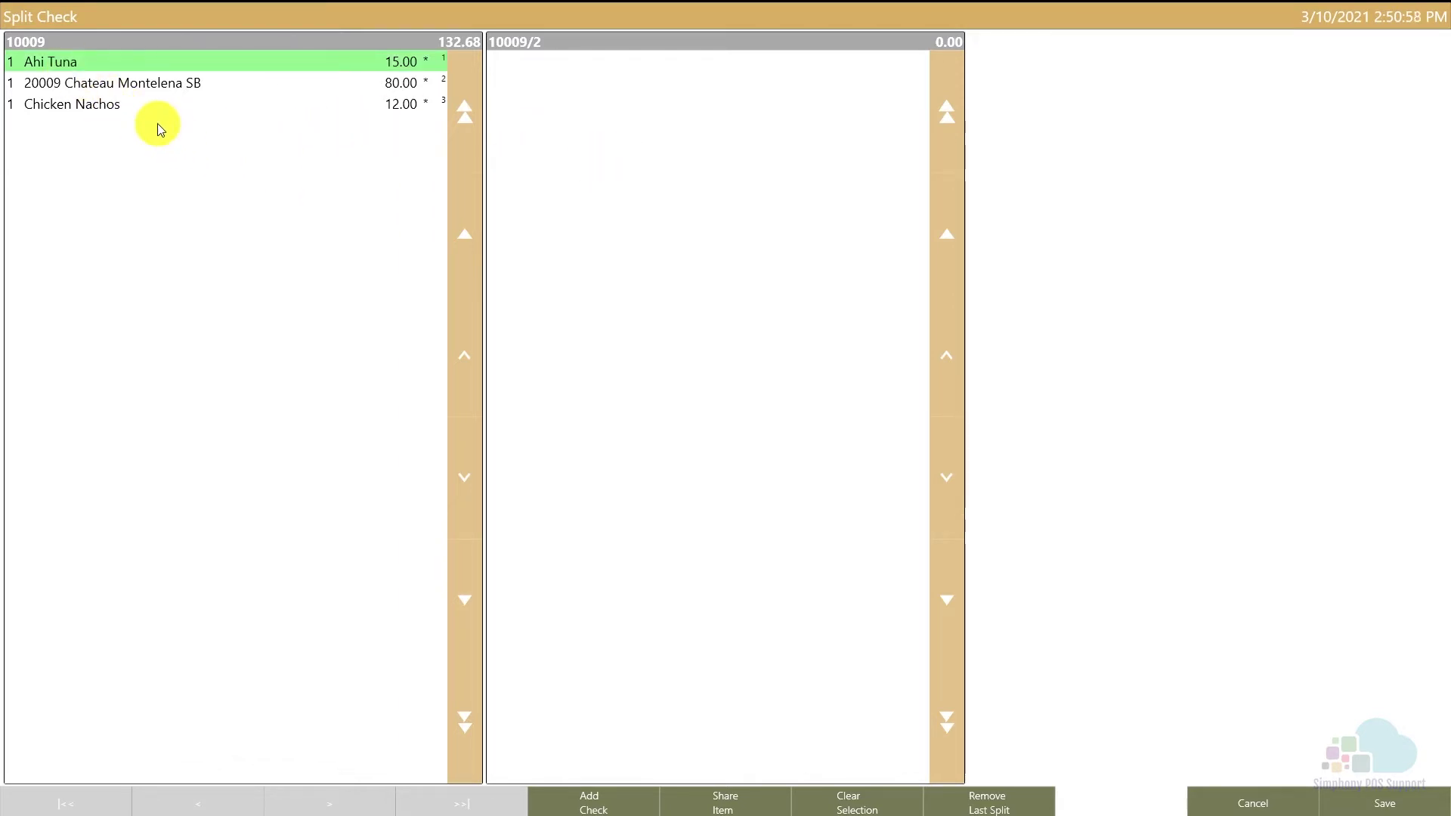
click(688, 188)
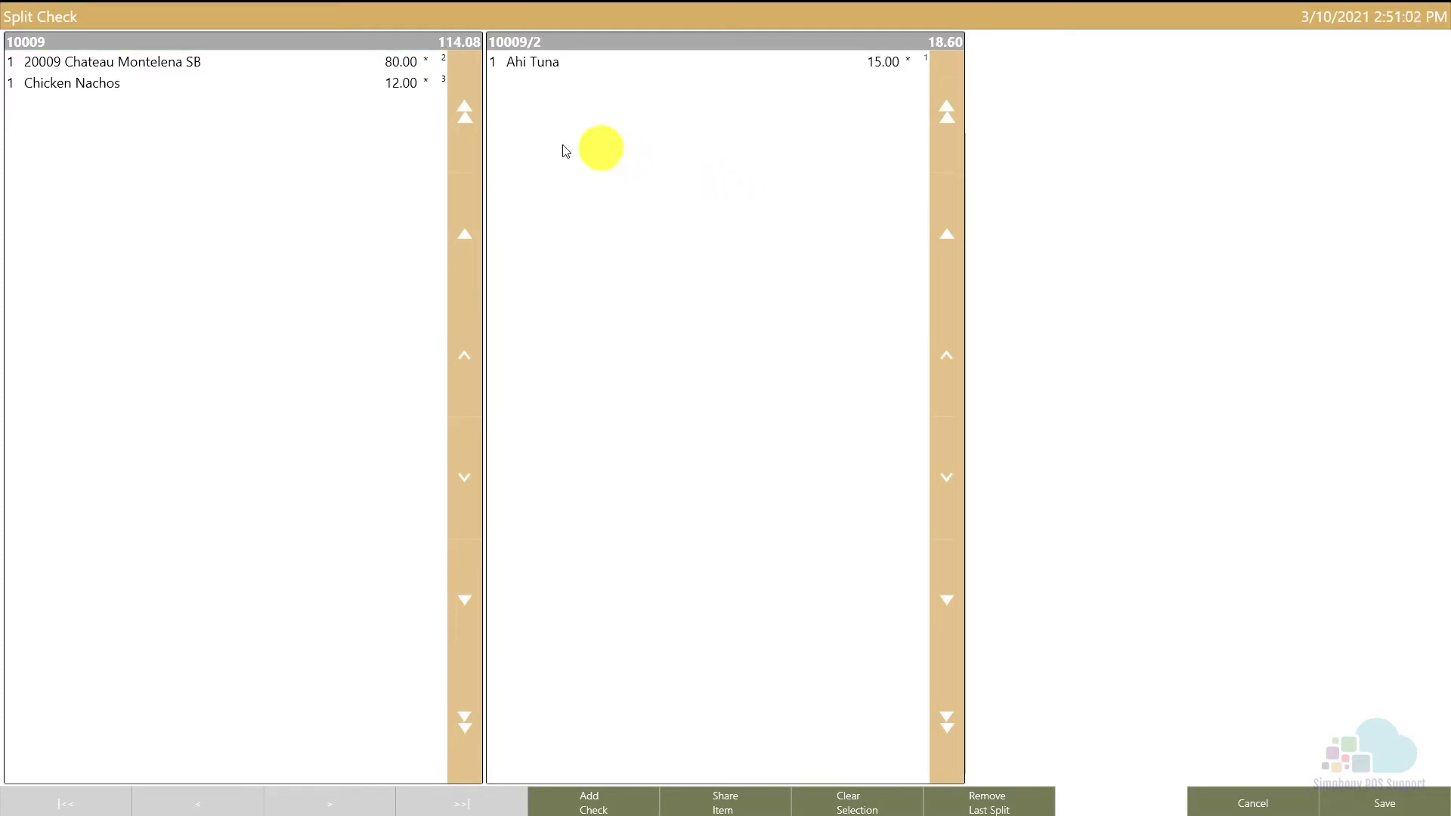
Step: Share the 20009 Chateau Montelena SB wine between checks 10009 and 10009/2
click(176, 65)
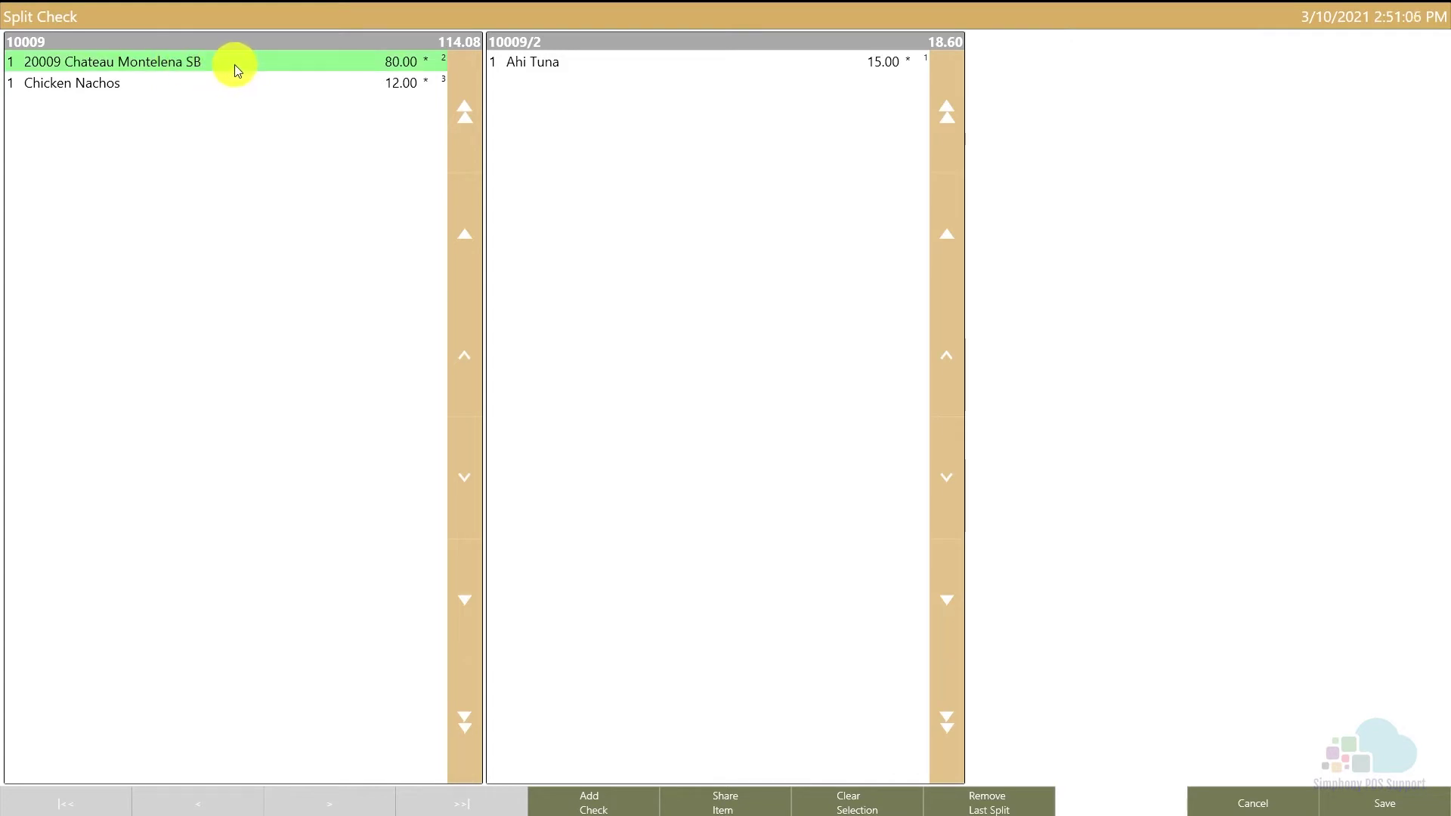
click(745, 804)
click(619, 335)
click(636, 364)
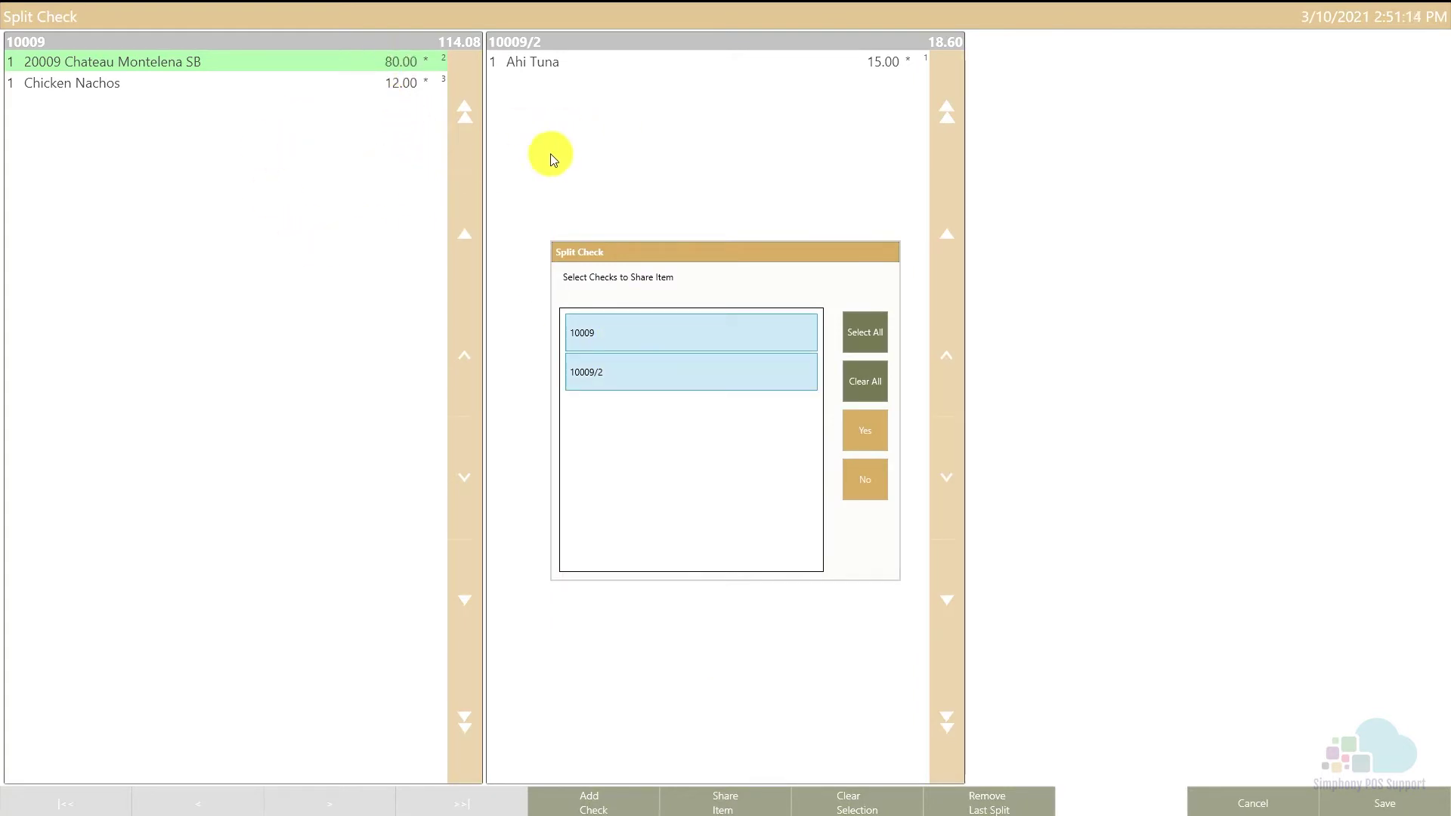
click(866, 430)
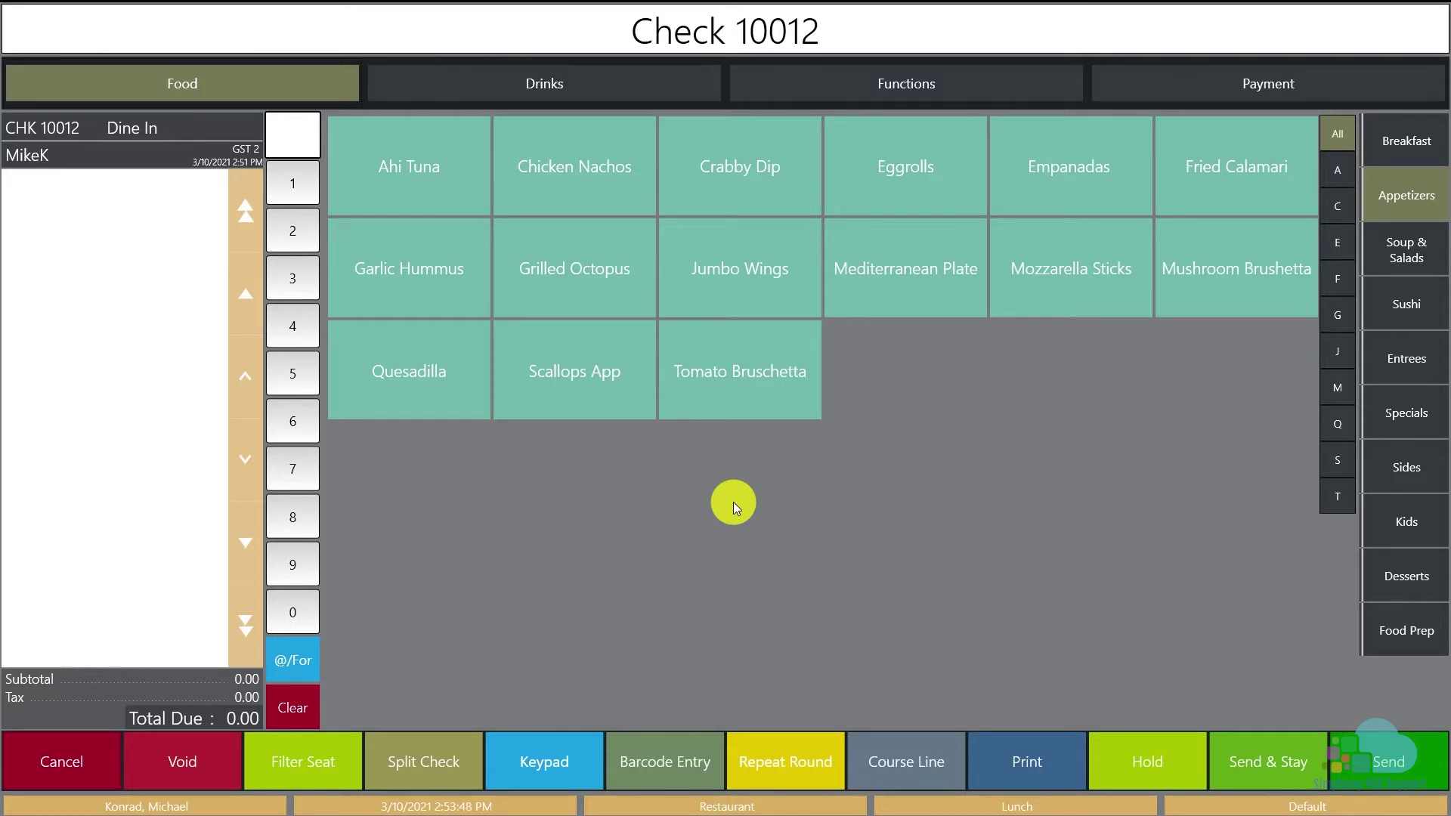
Step: Add an Ahi Tuna for seat 1, Chicken Nachos for seat 2 and a Quesadilla for seat 3 to check 10012
click(451, 203)
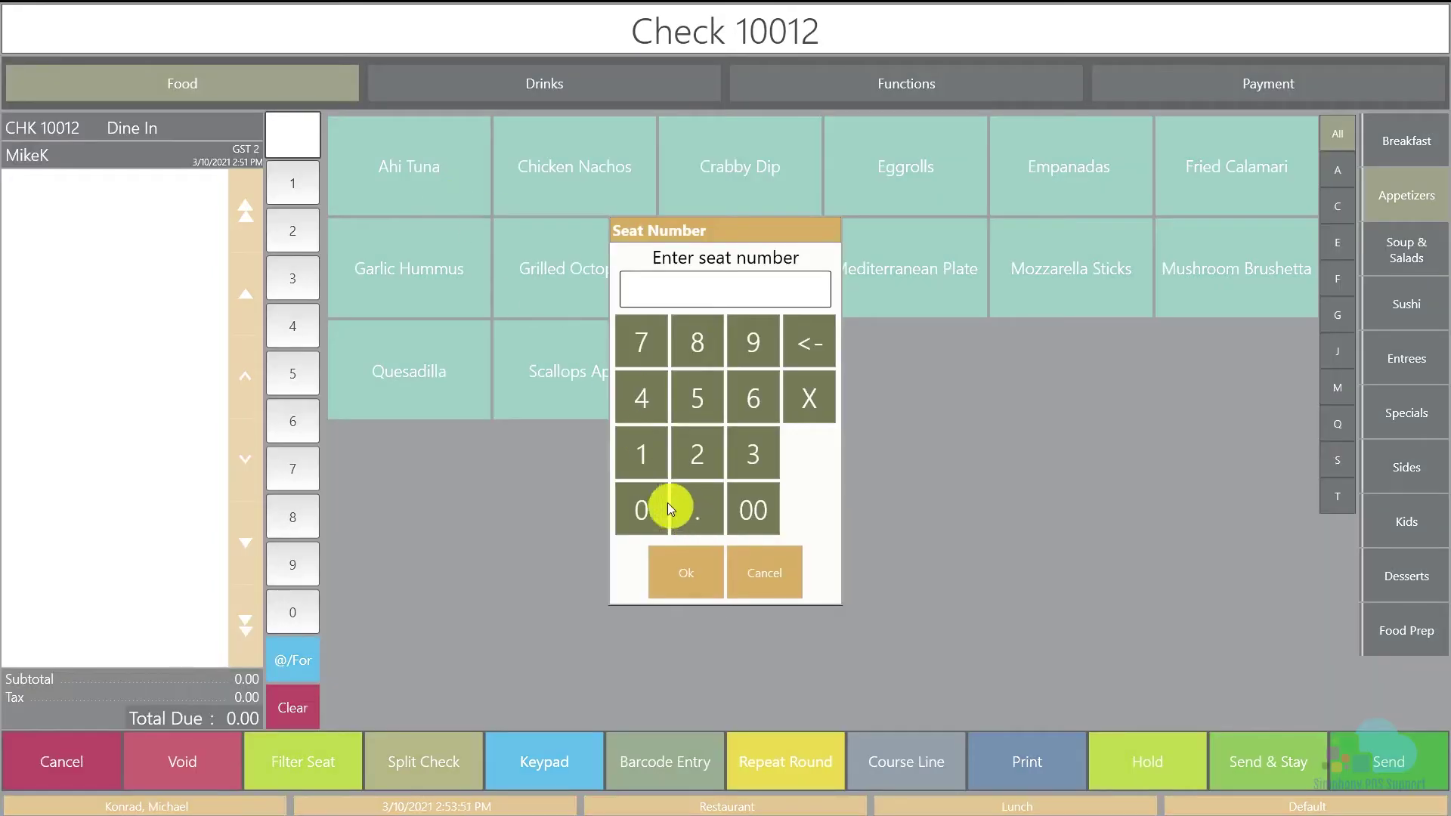
click(638, 464)
click(673, 573)
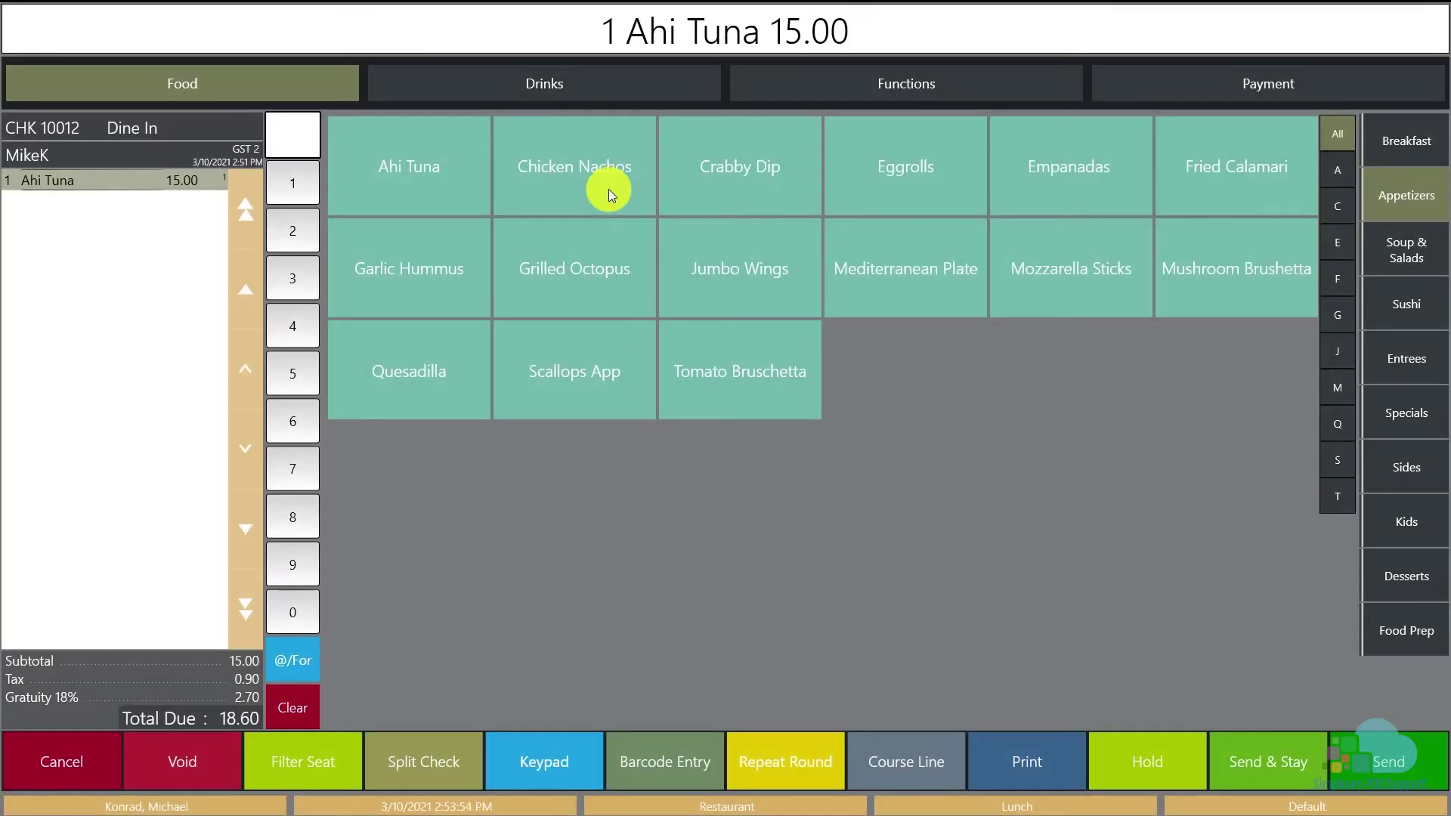
click(609, 189)
click(697, 453)
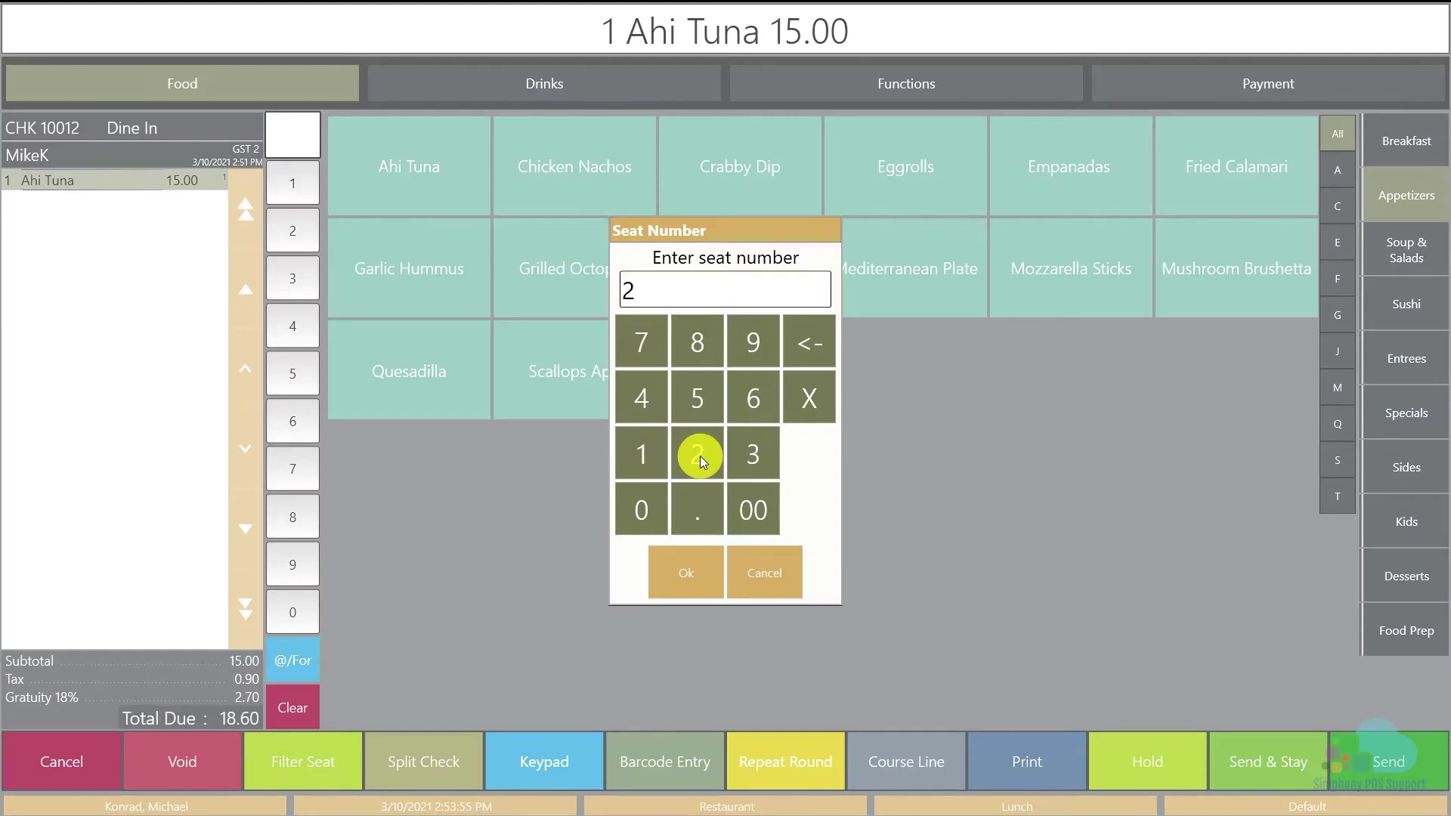
click(687, 582)
click(419, 384)
click(750, 463)
click(684, 575)
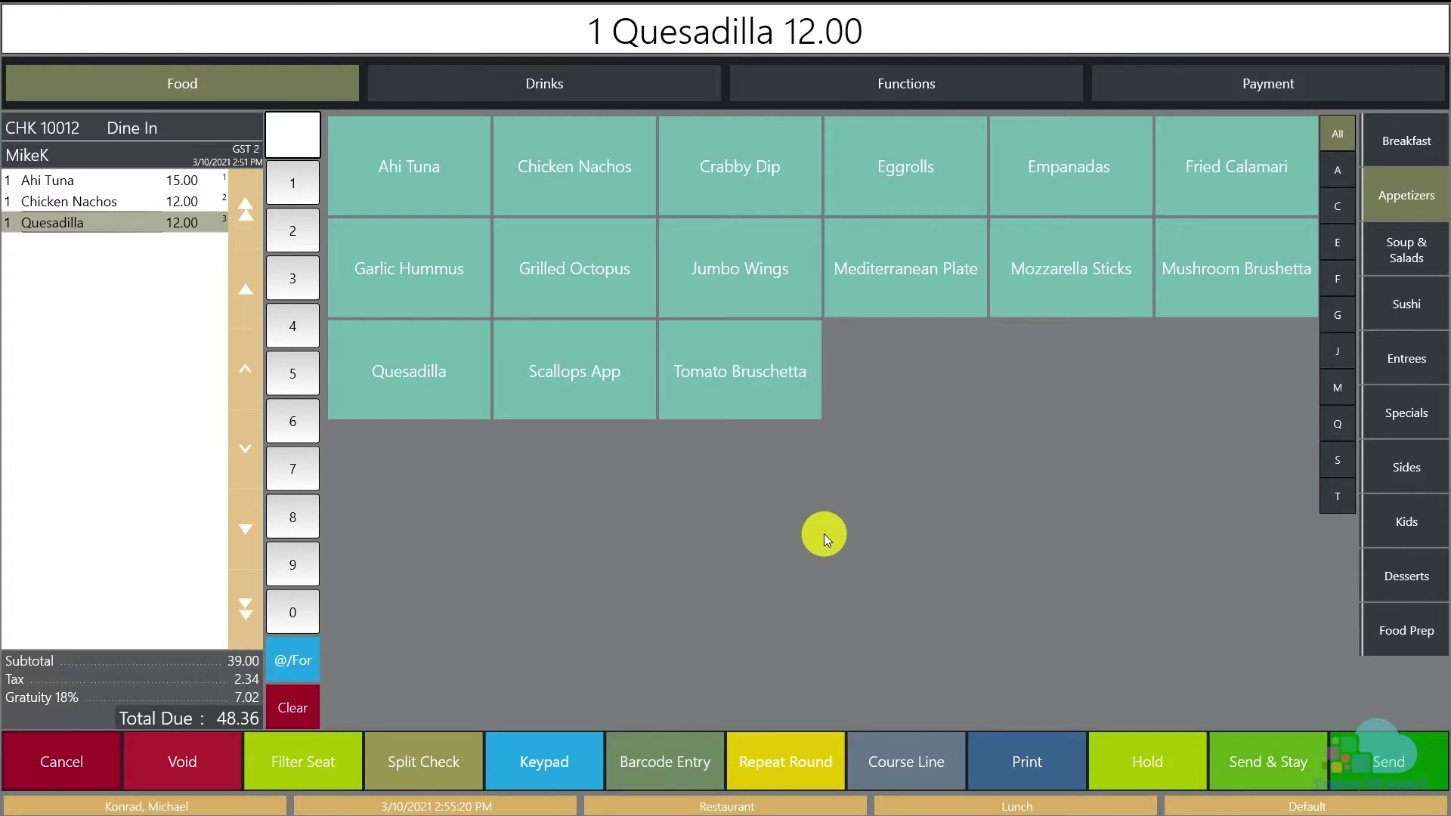
Step: Review how check 10012's items are assigned to seats in Edit Seat and exit without saving
click(933, 85)
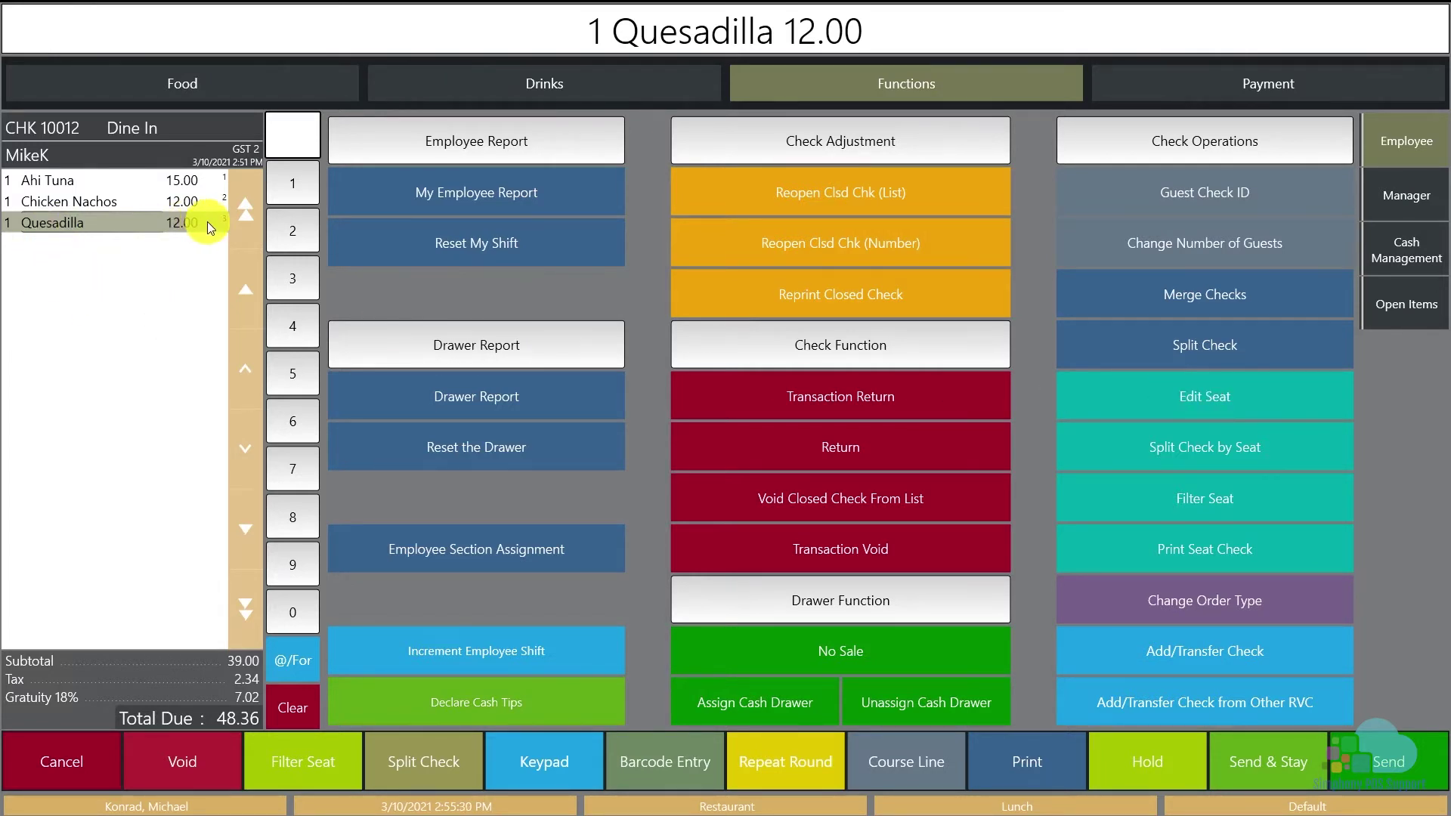
click(1156, 401)
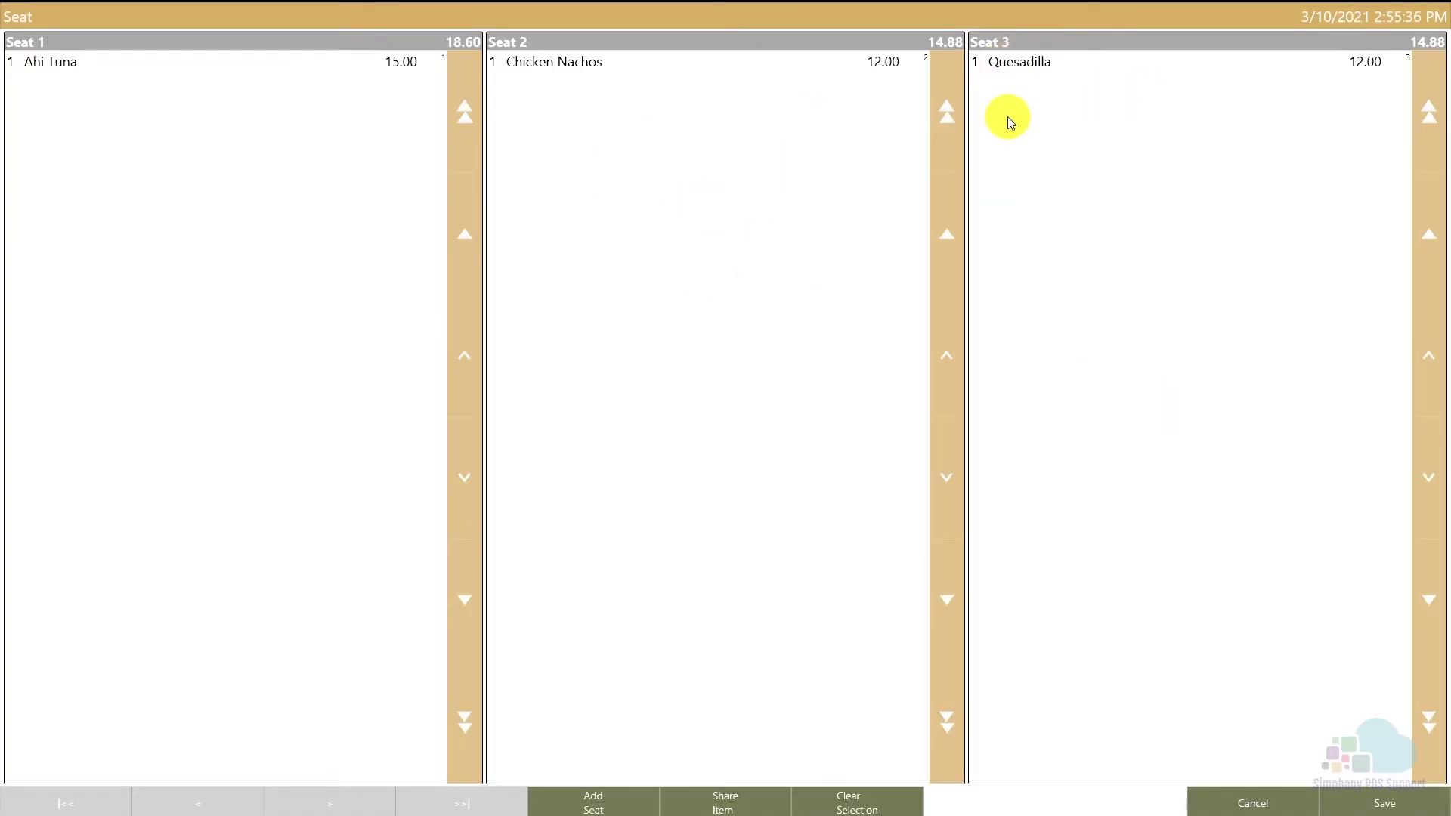
click(1240, 802)
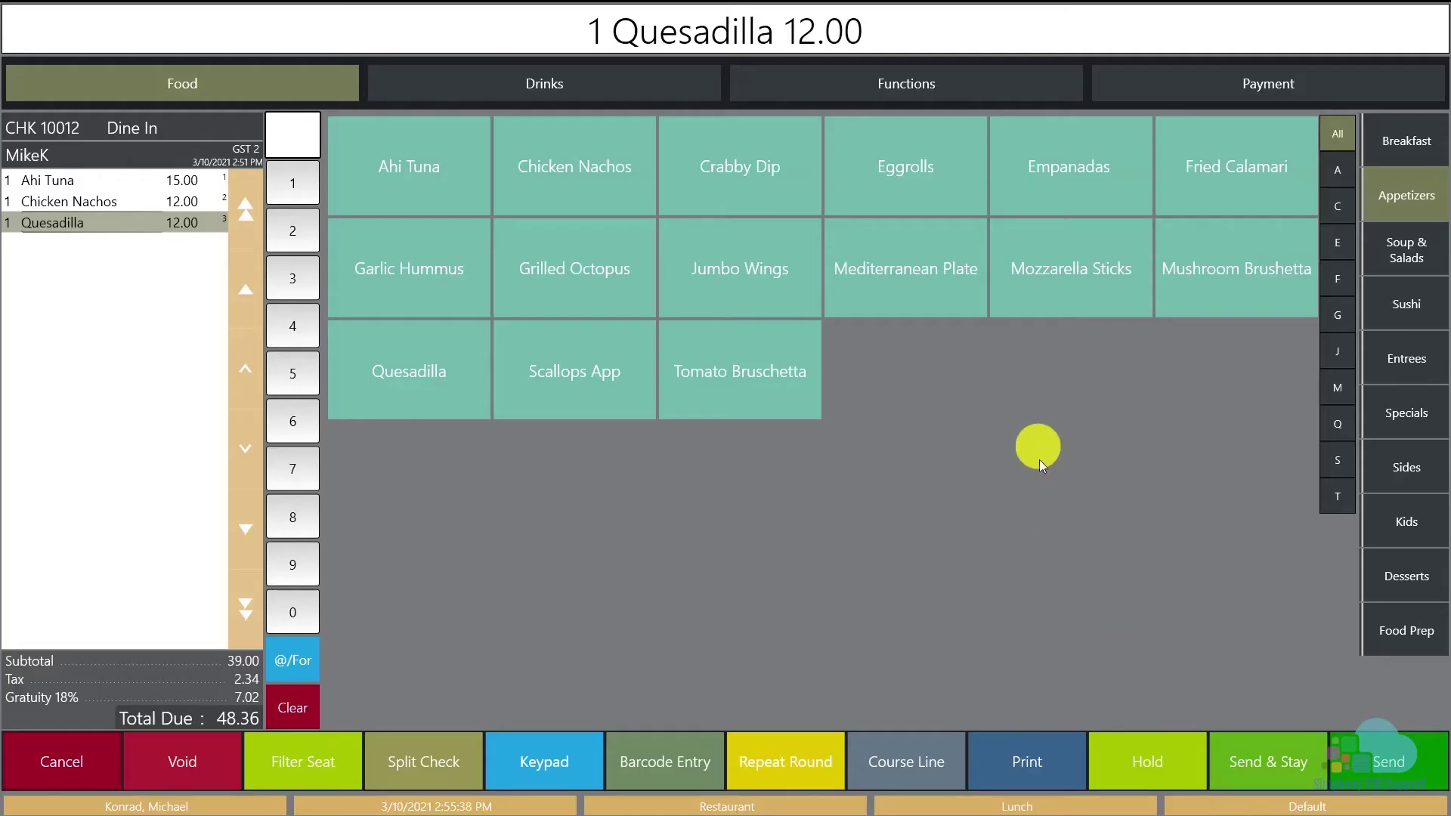
Step: Filter check 10012 to the items of seat 1
click(949, 82)
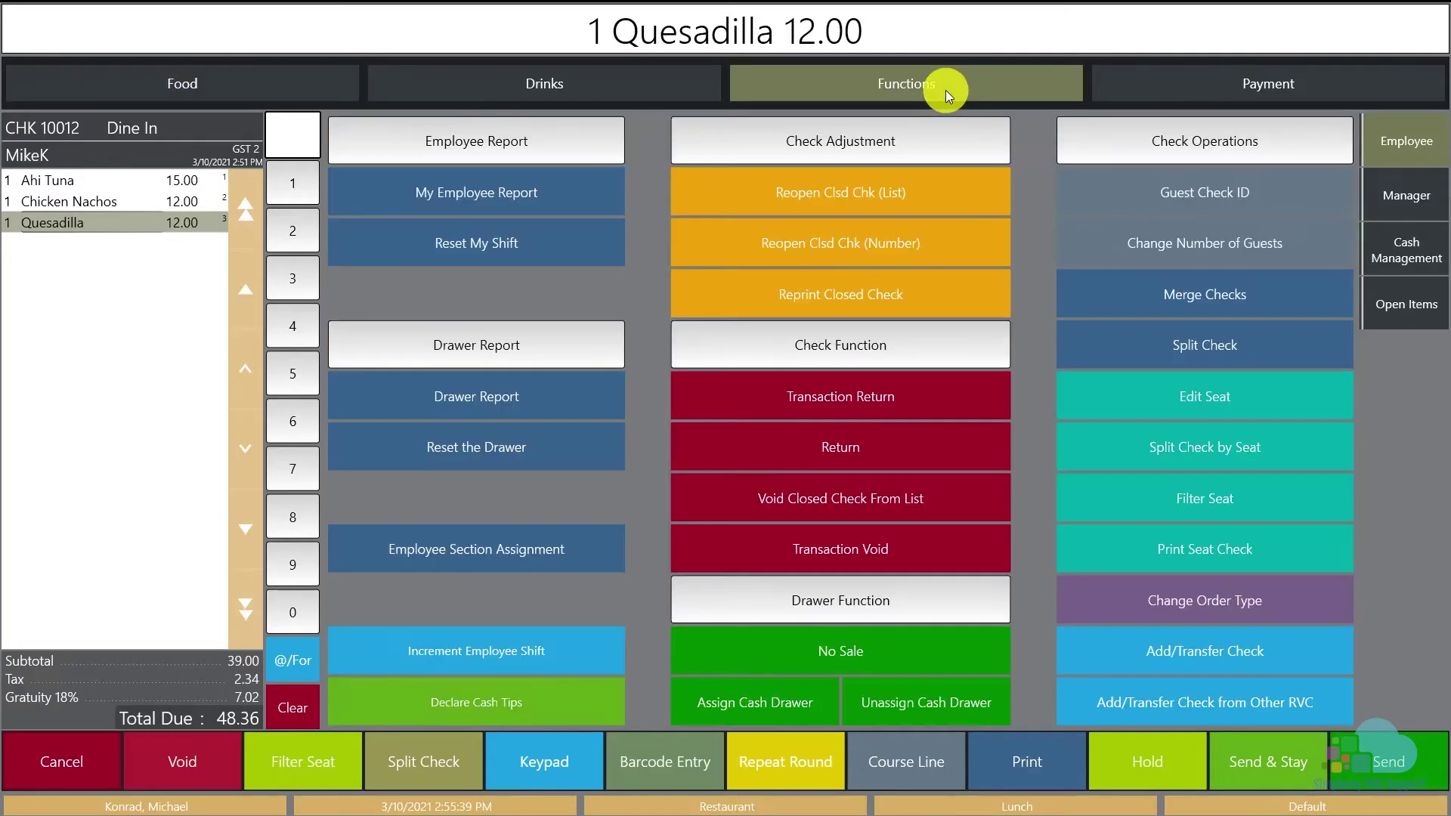
click(1117, 496)
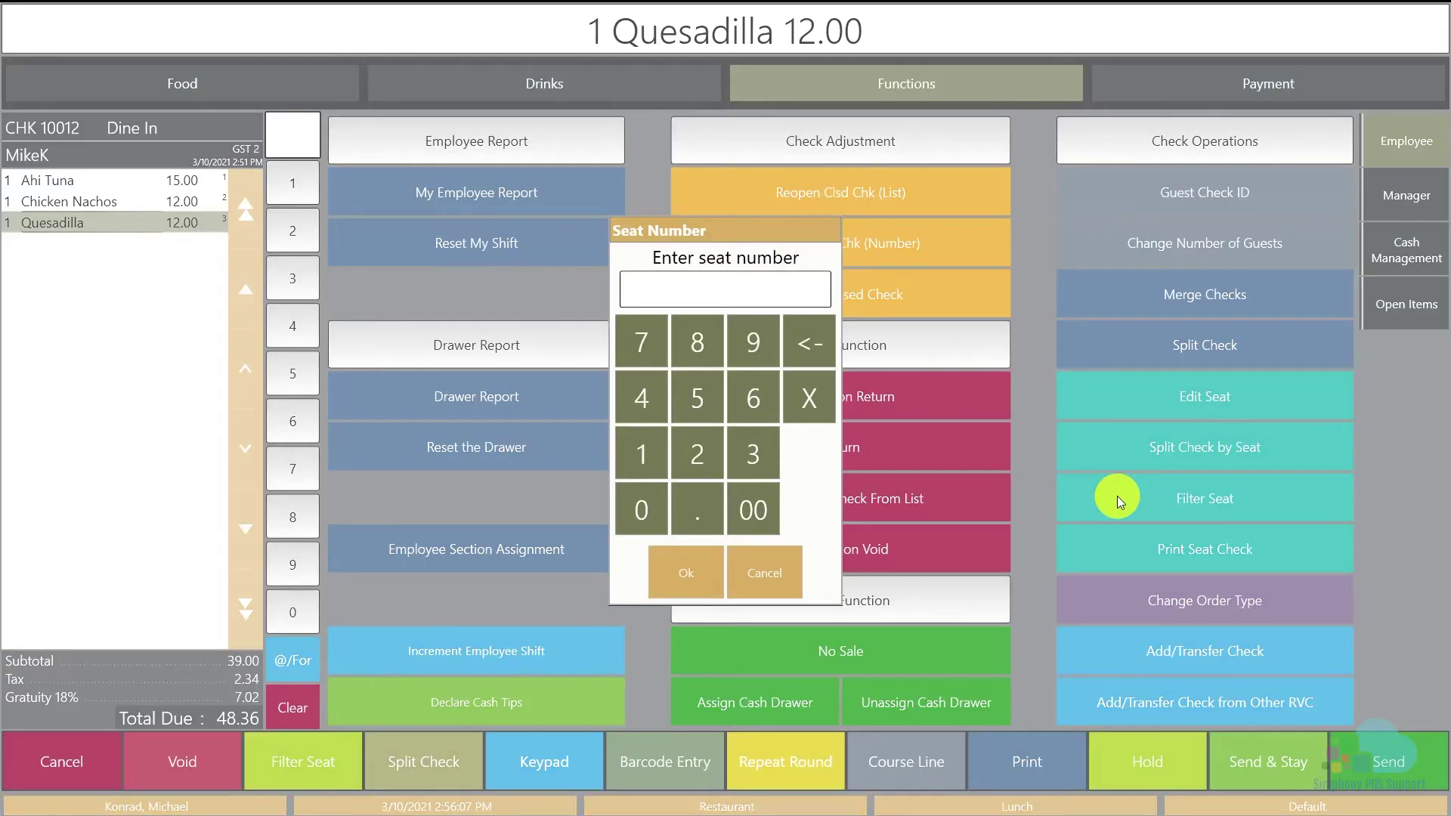
click(633, 461)
click(688, 564)
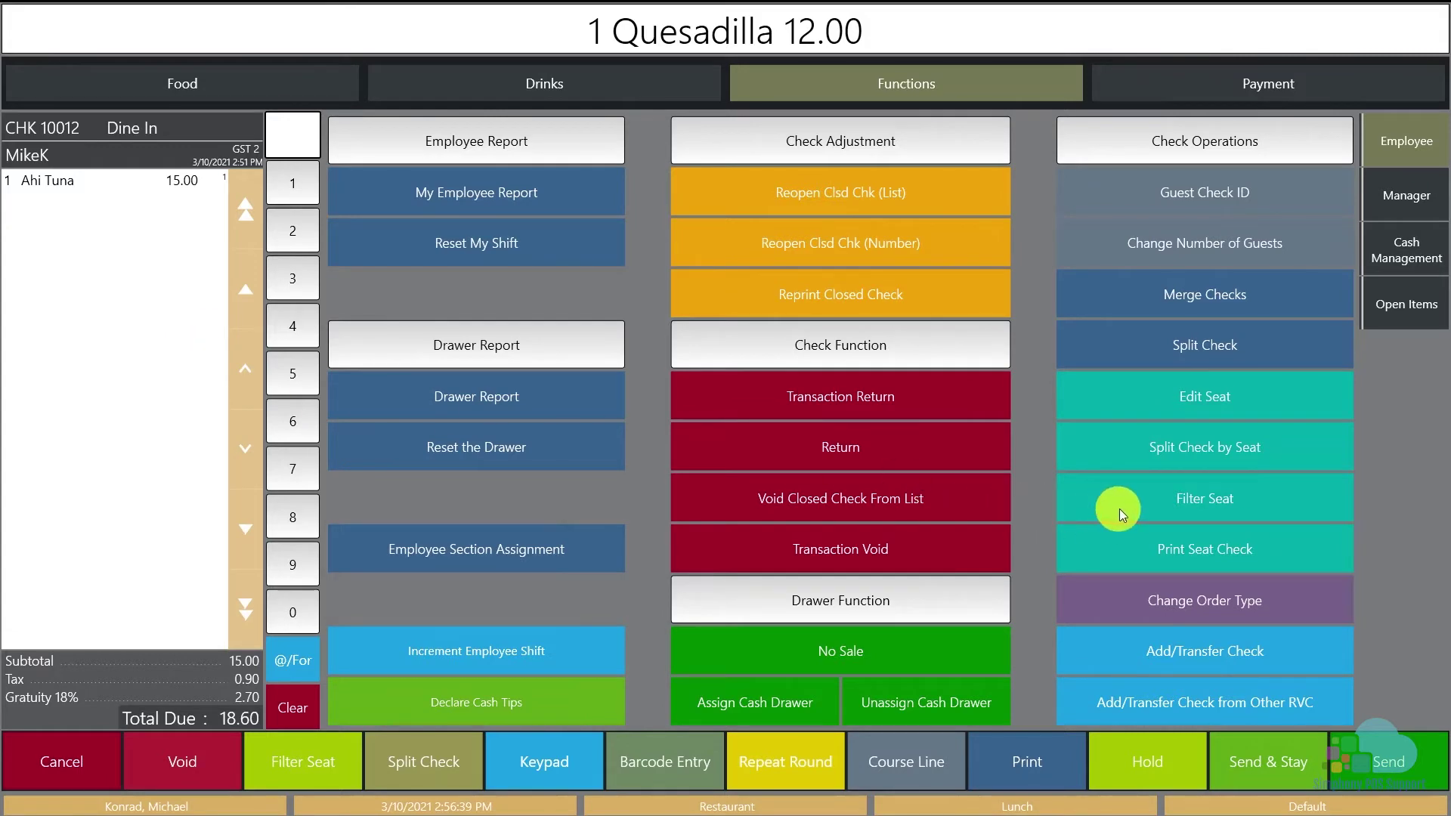
Step: Clear the seat filter on check 10012
click(1122, 508)
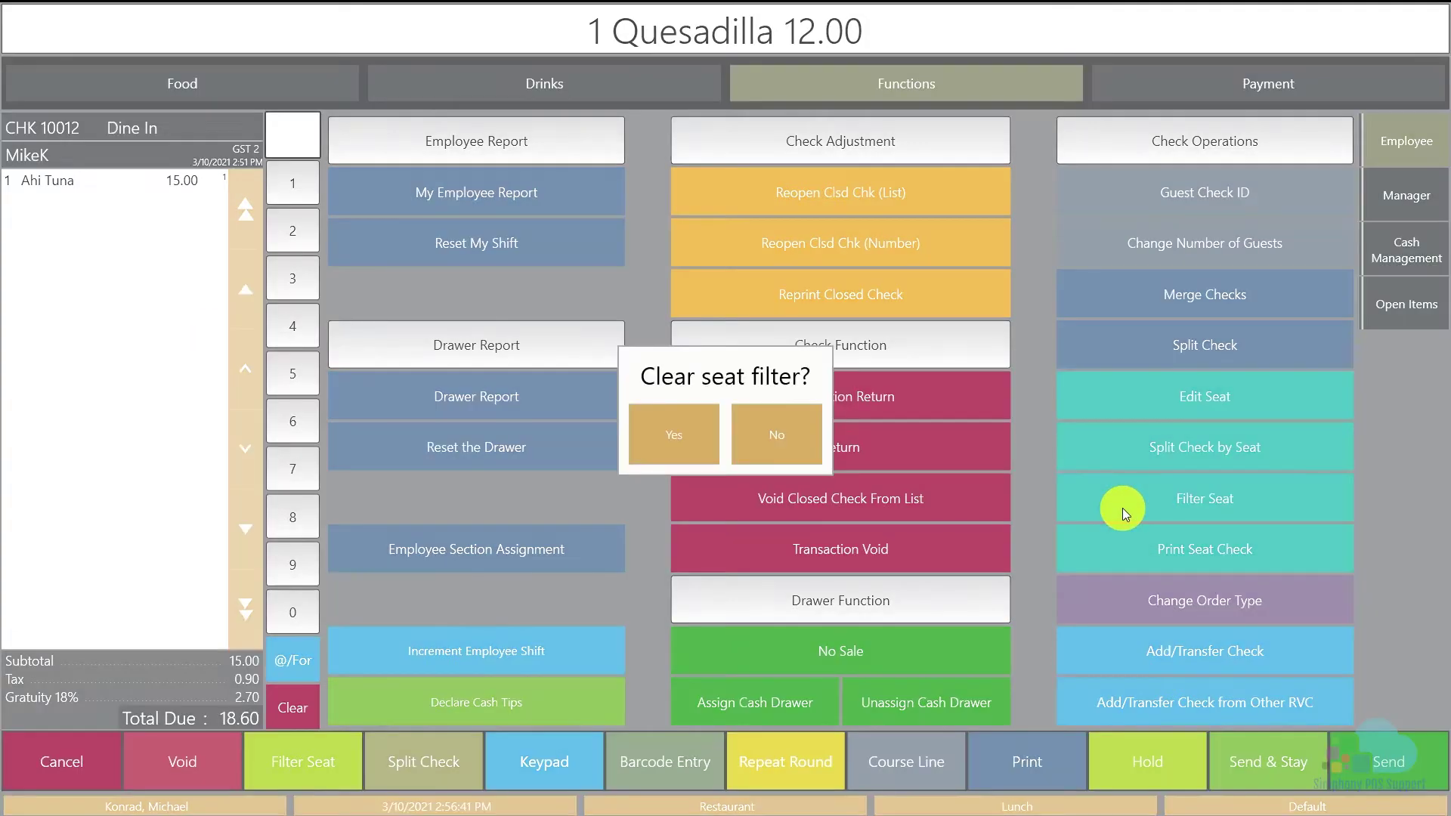
click(673, 437)
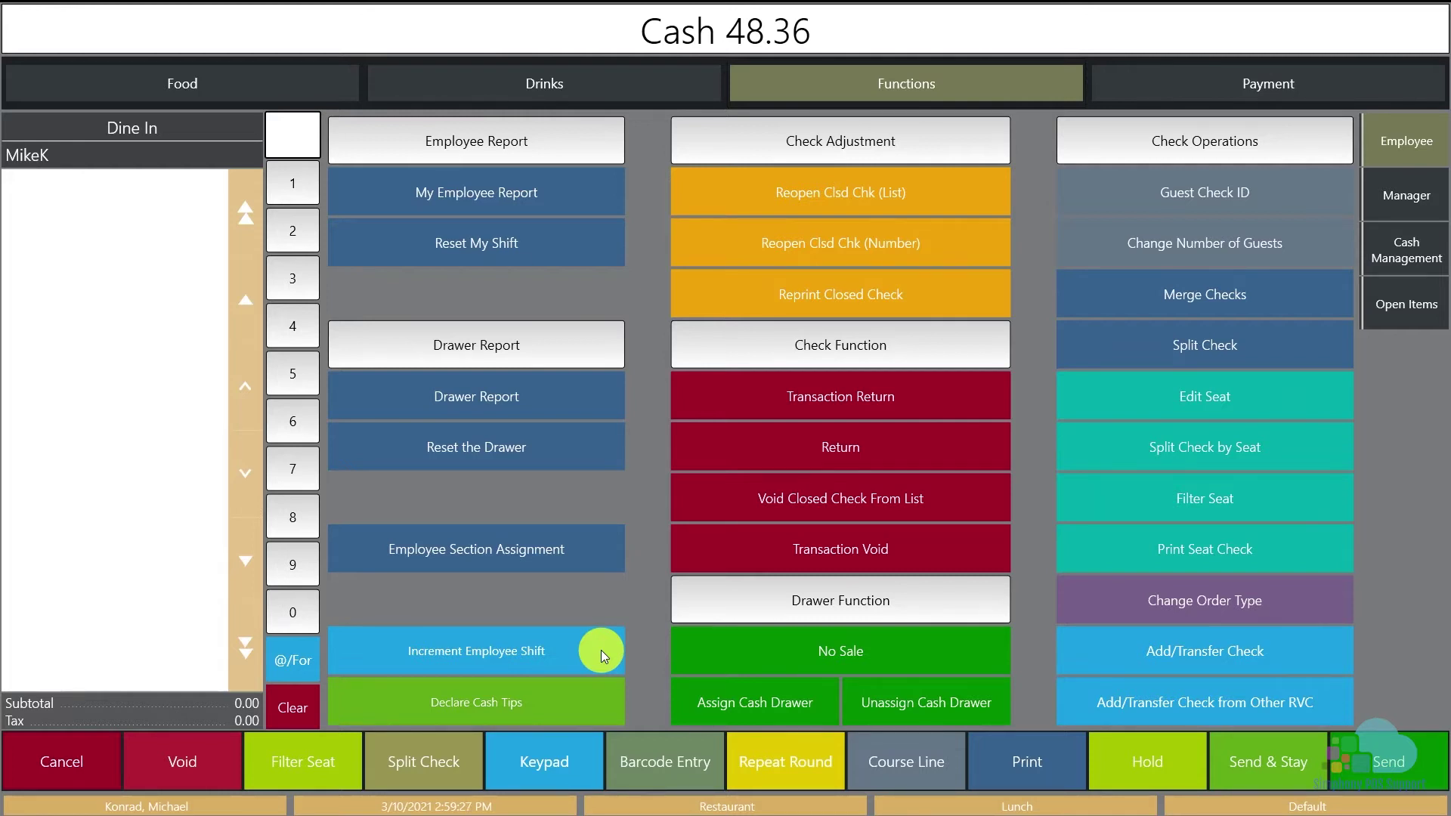
Step: Run the employee's own financial report for the current shift and close it
click(541, 196)
click(1319, 806)
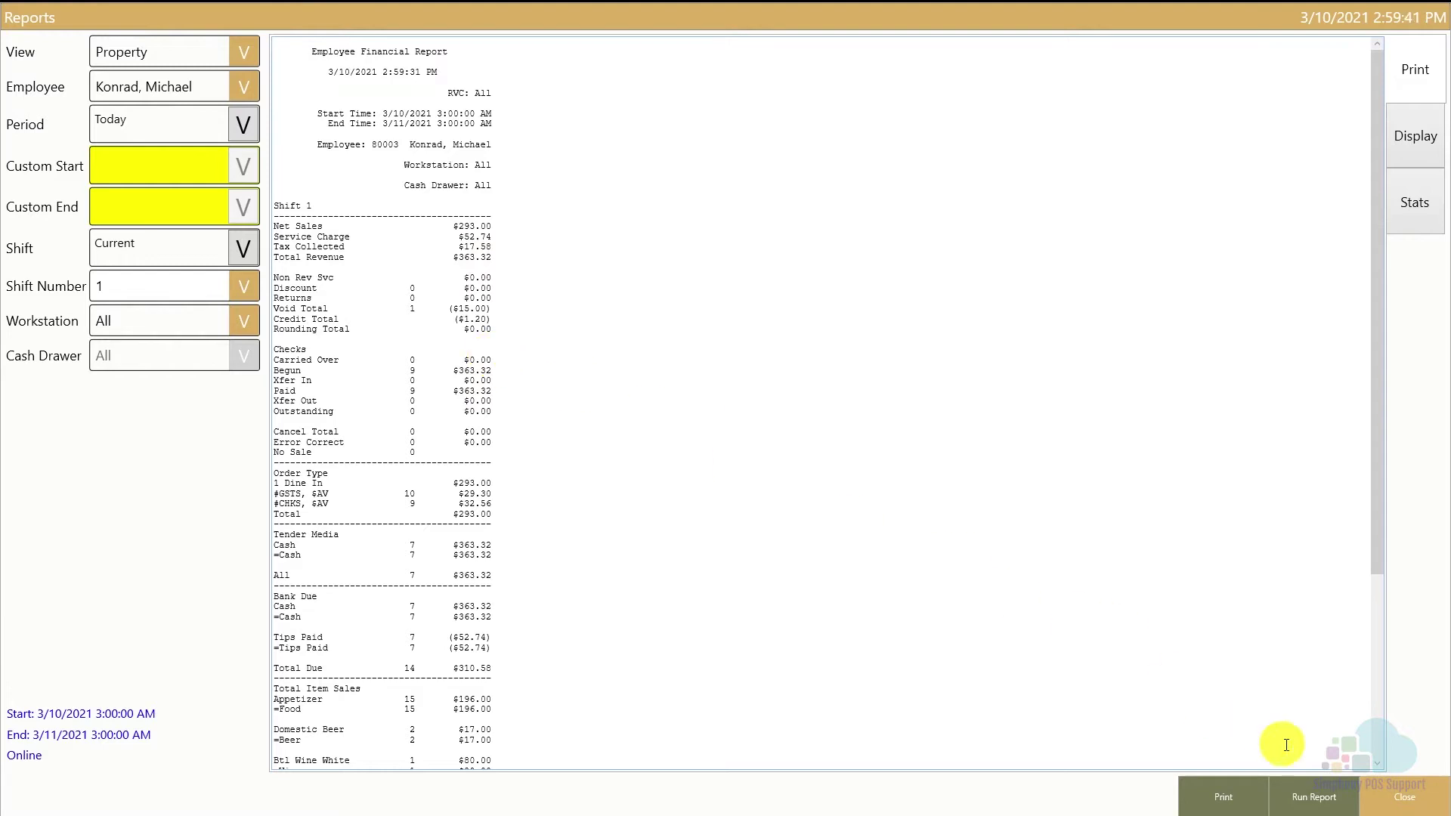
click(1403, 790)
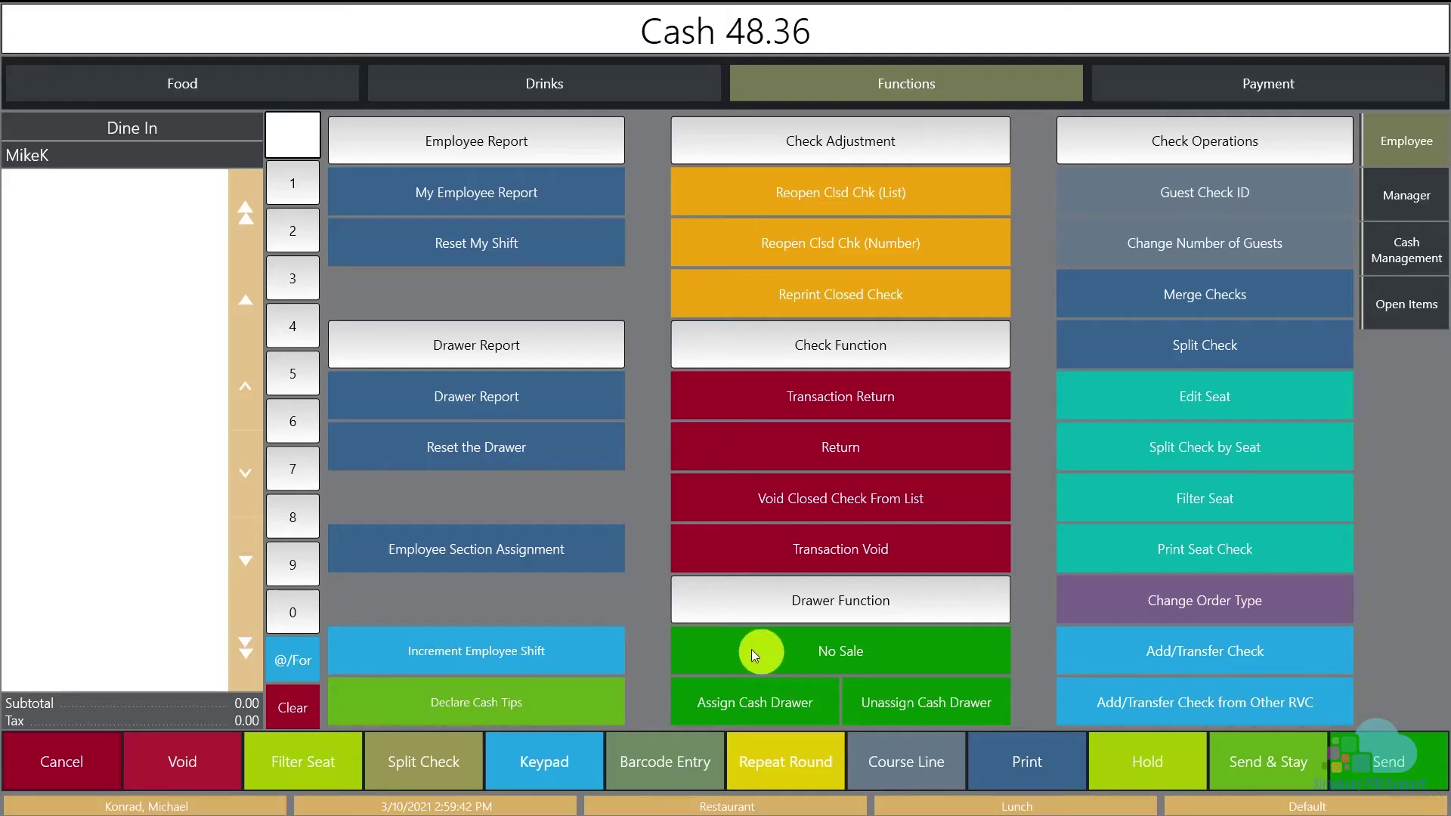
Step: Increment the employee shift, confirming the shift start, and open the employee report
click(564, 648)
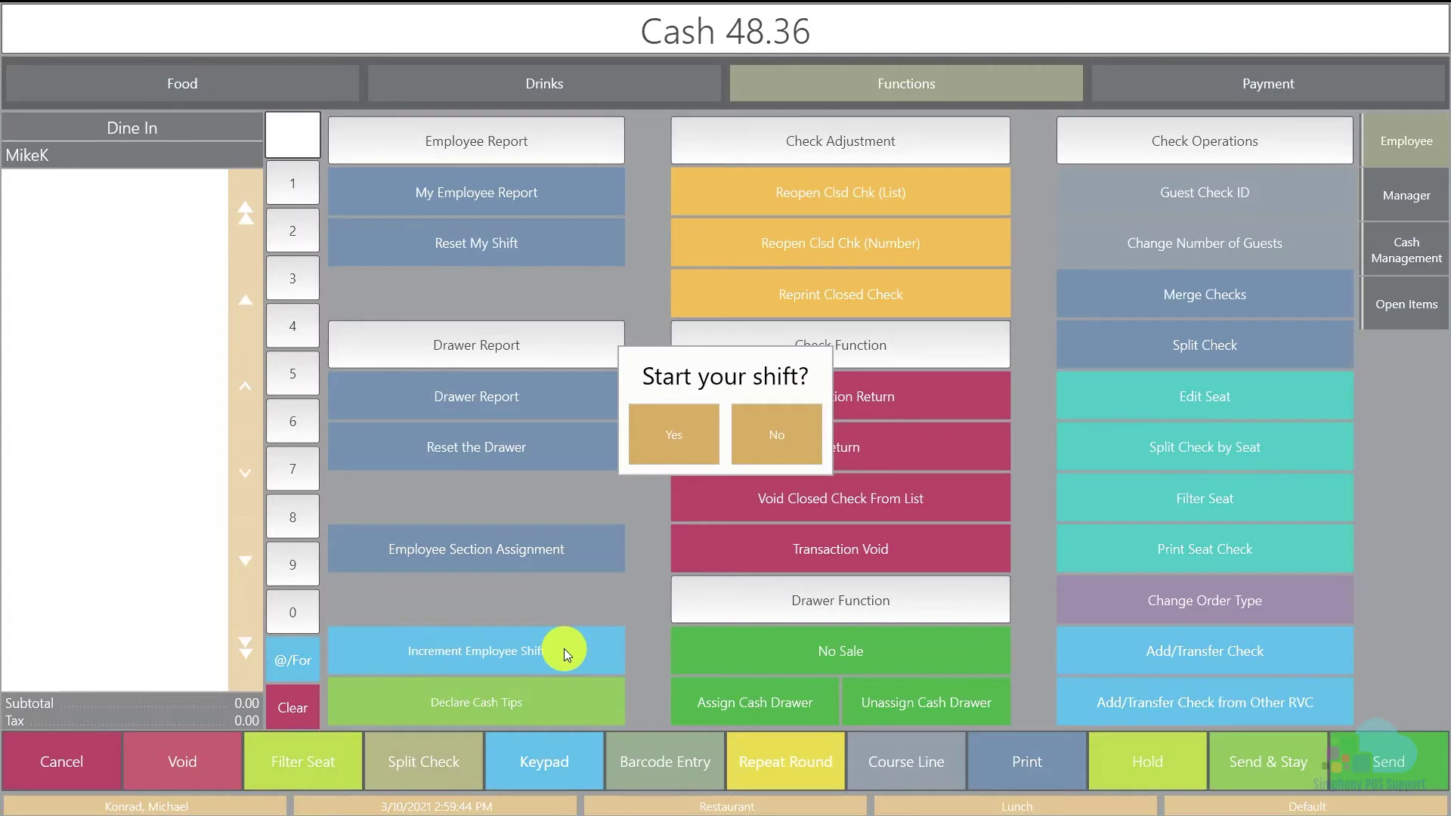
click(665, 449)
click(690, 446)
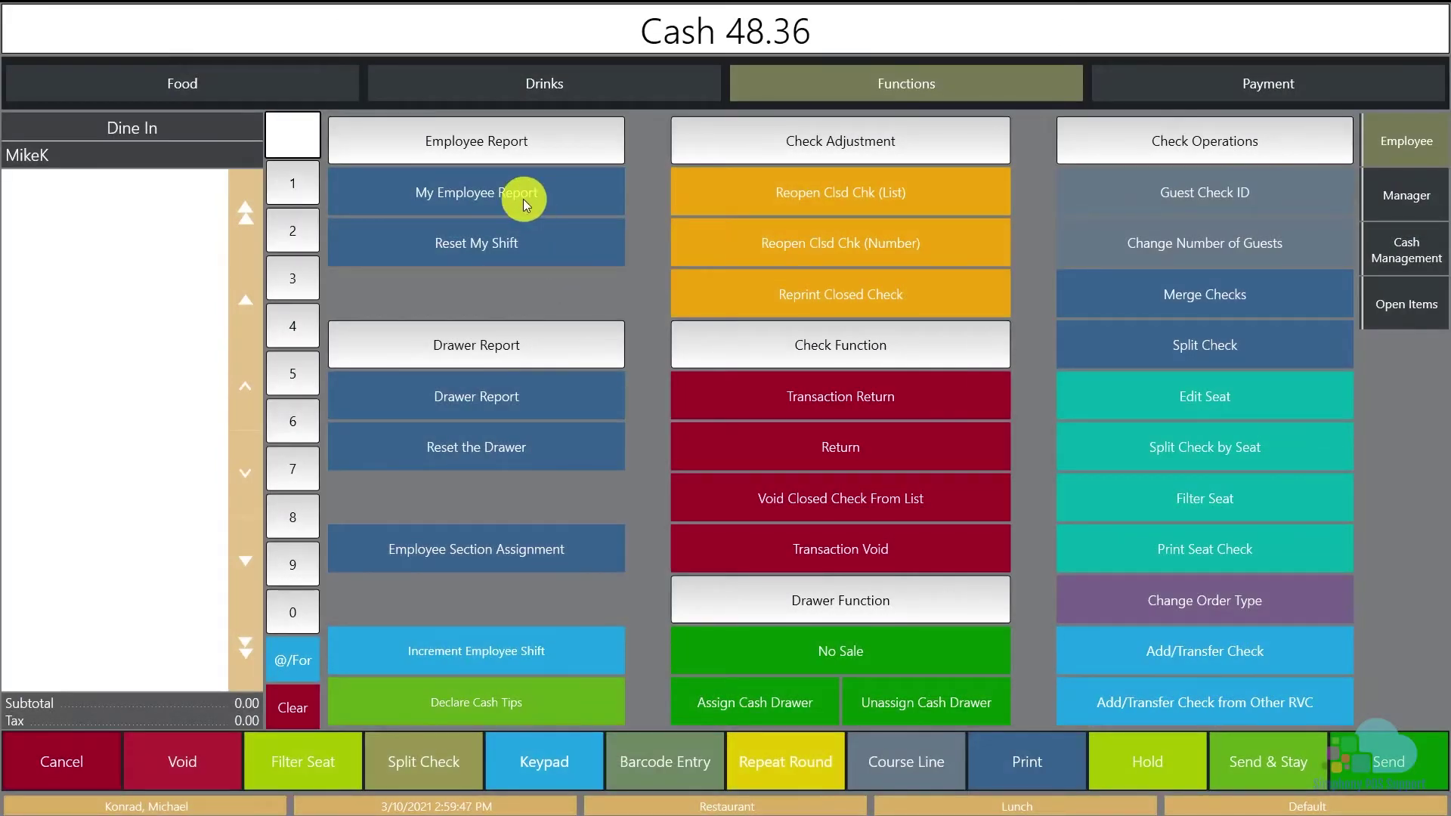
click(523, 198)
Step: Declare direct cash tips of 20.00
click(569, 704)
click(697, 453)
click(642, 511)
click(692, 512)
click(650, 506)
click(639, 506)
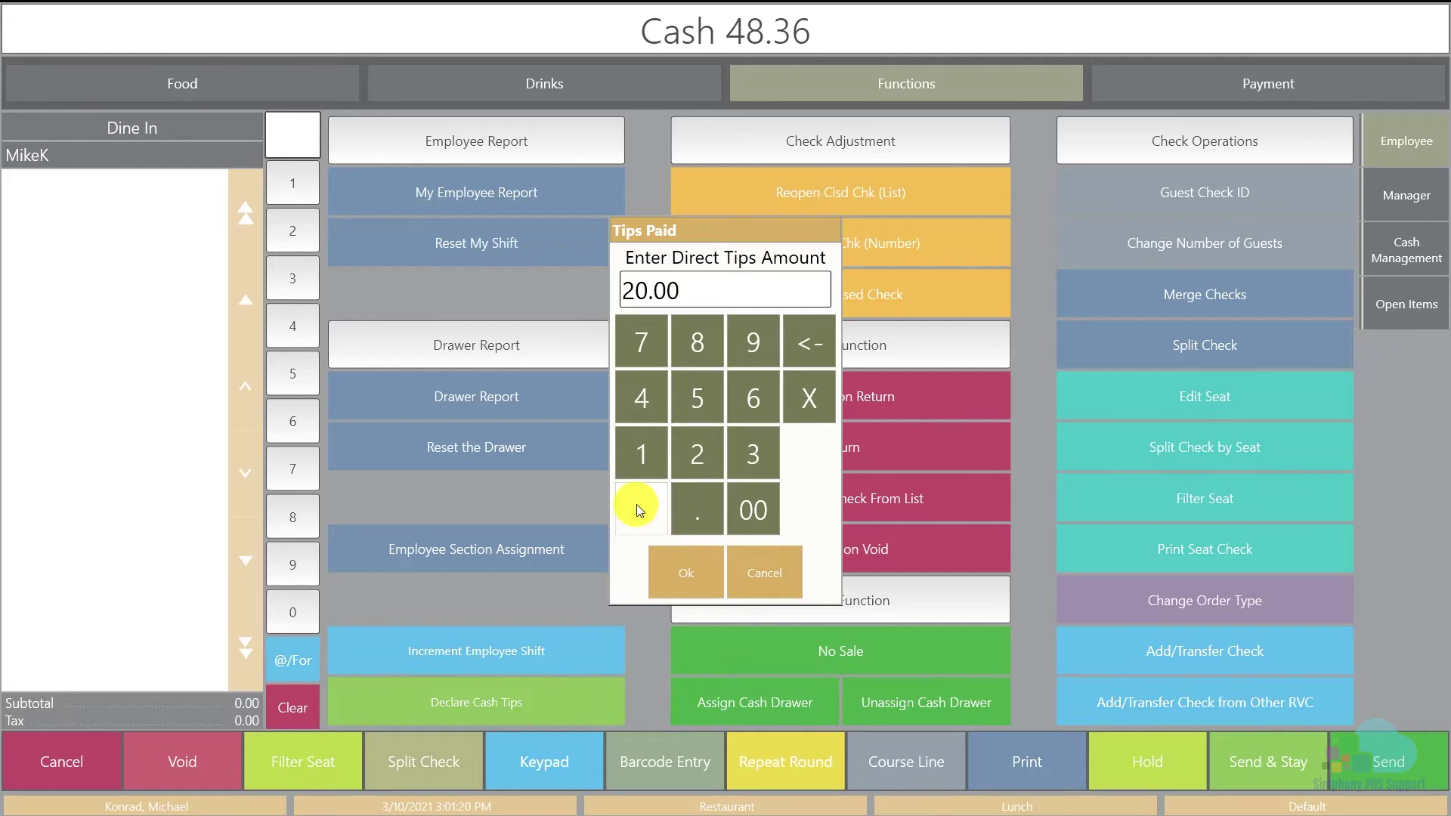
click(687, 569)
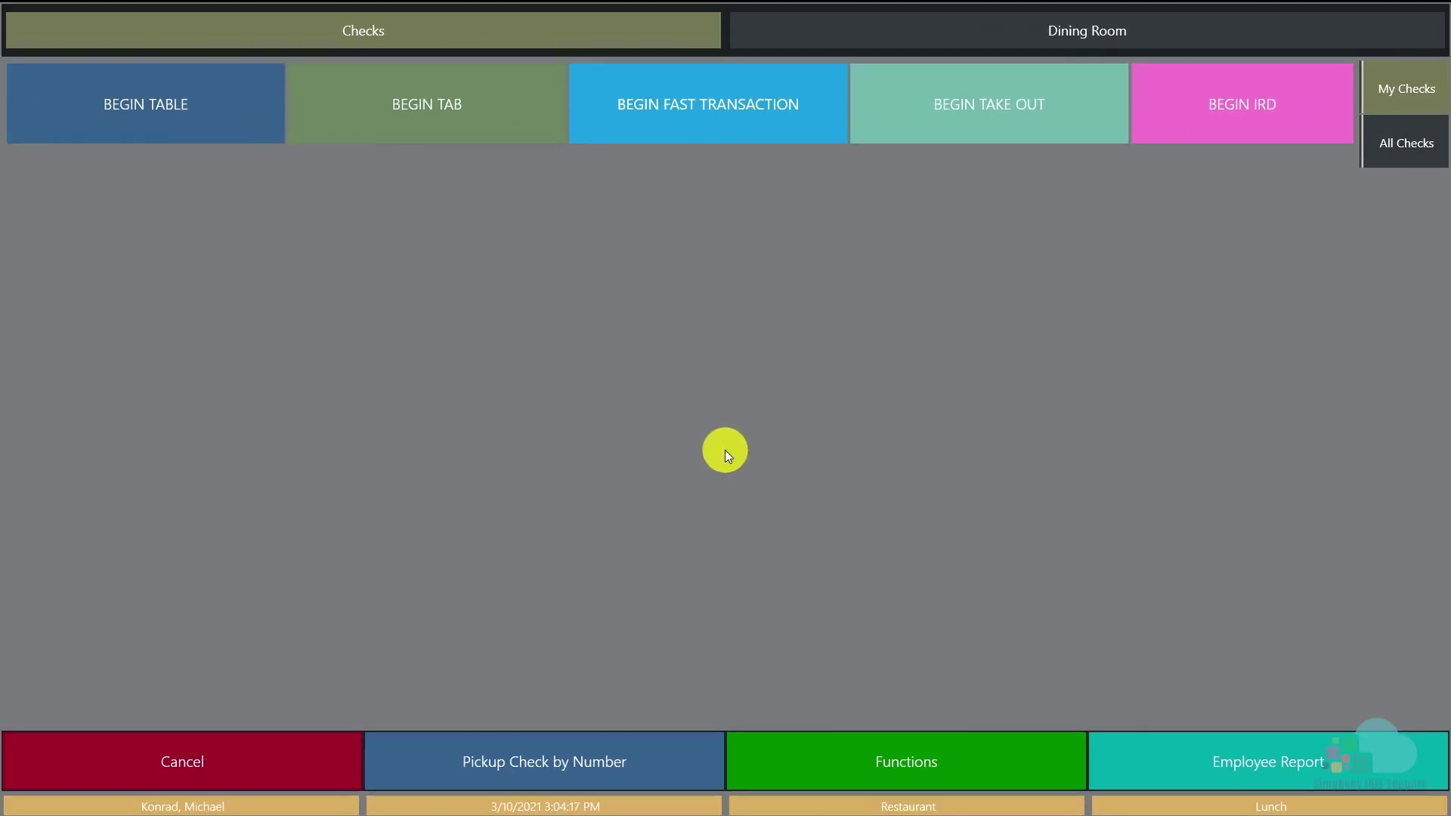
Step: Turn on the availability check for menu item 1005 Smoked Salmon and set its available count to 10
click(919, 744)
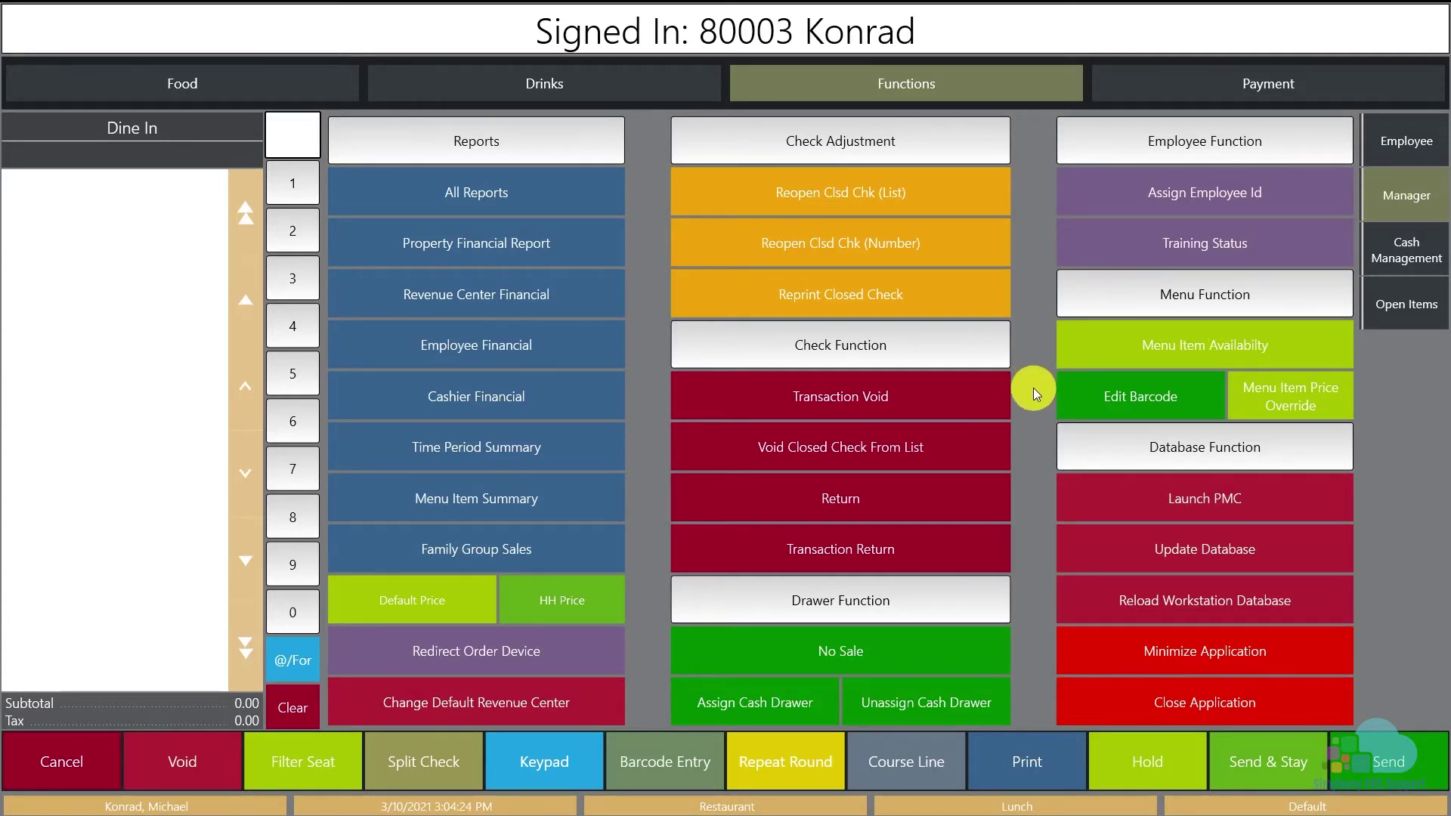
click(1146, 344)
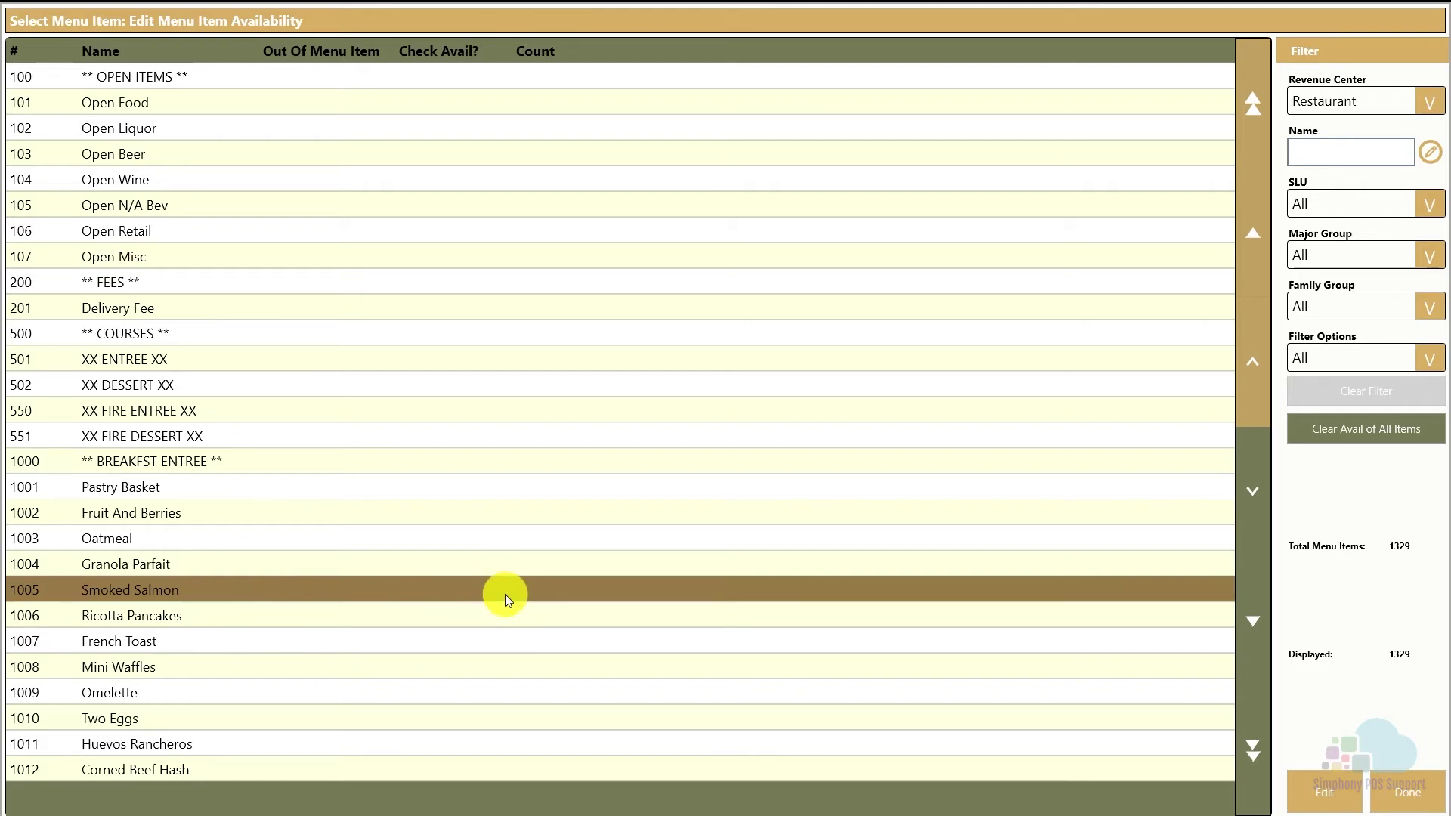
click(1326, 786)
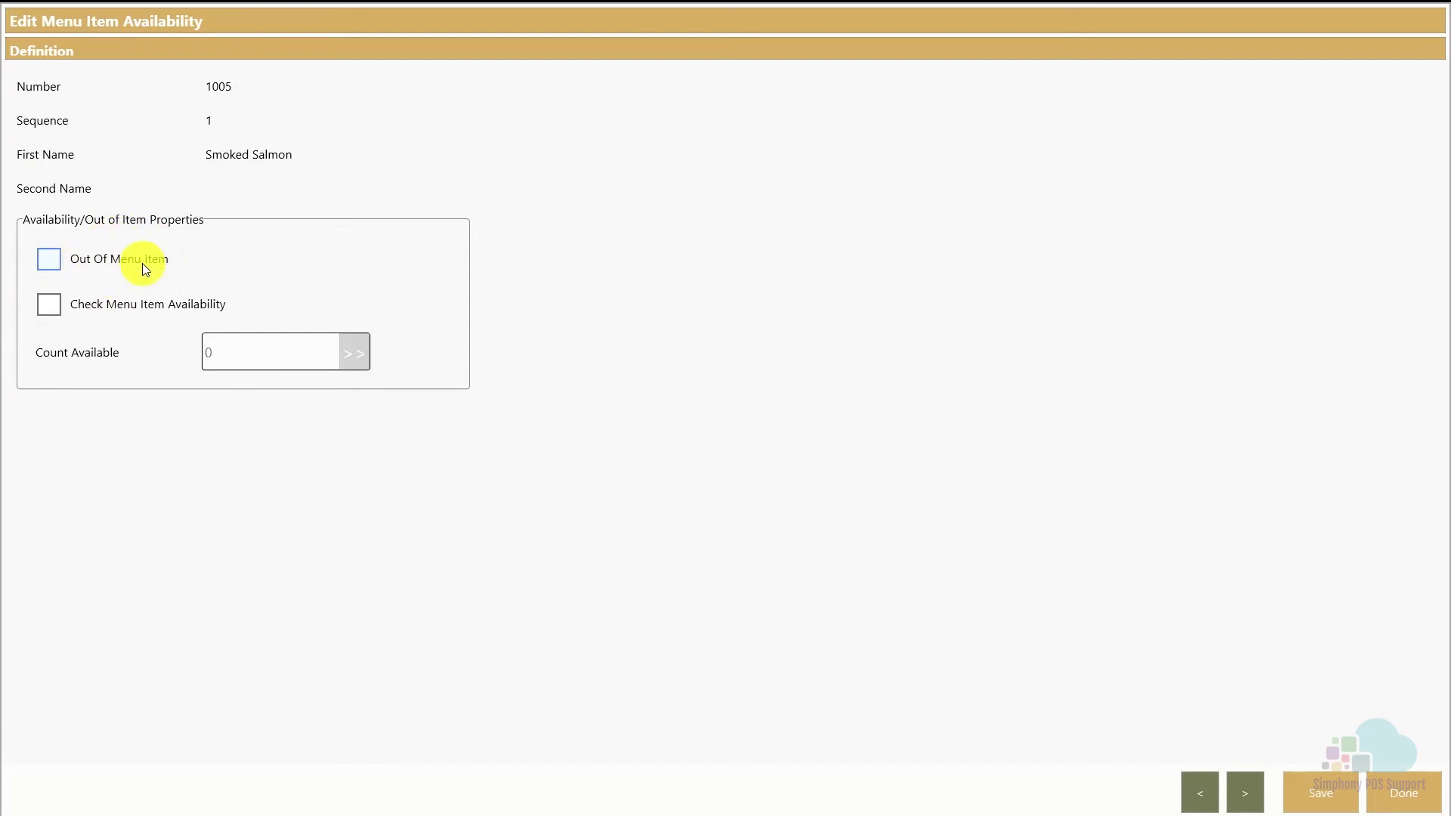
click(49, 305)
click(348, 351)
click(640, 473)
click(634, 509)
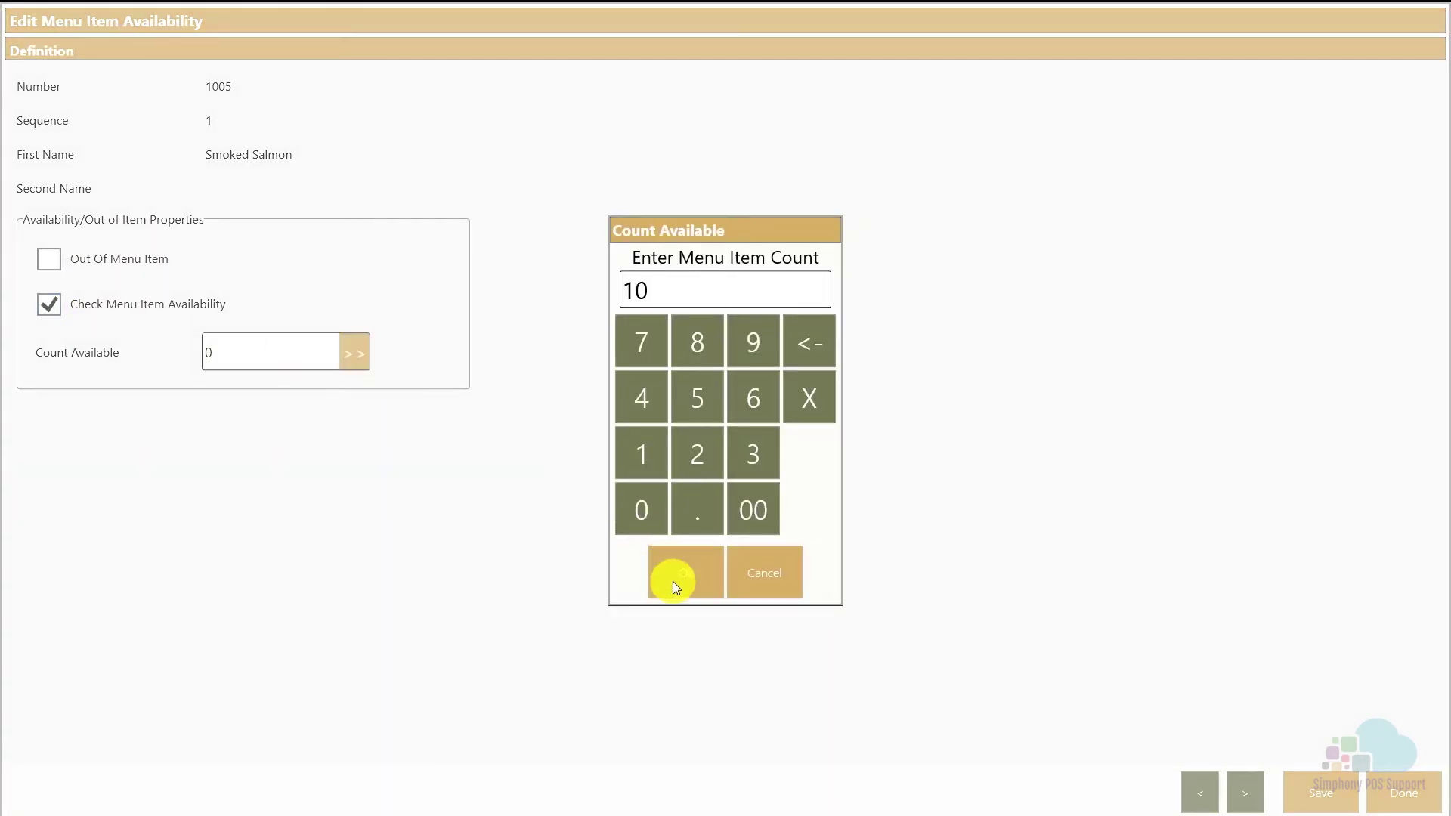
click(675, 583)
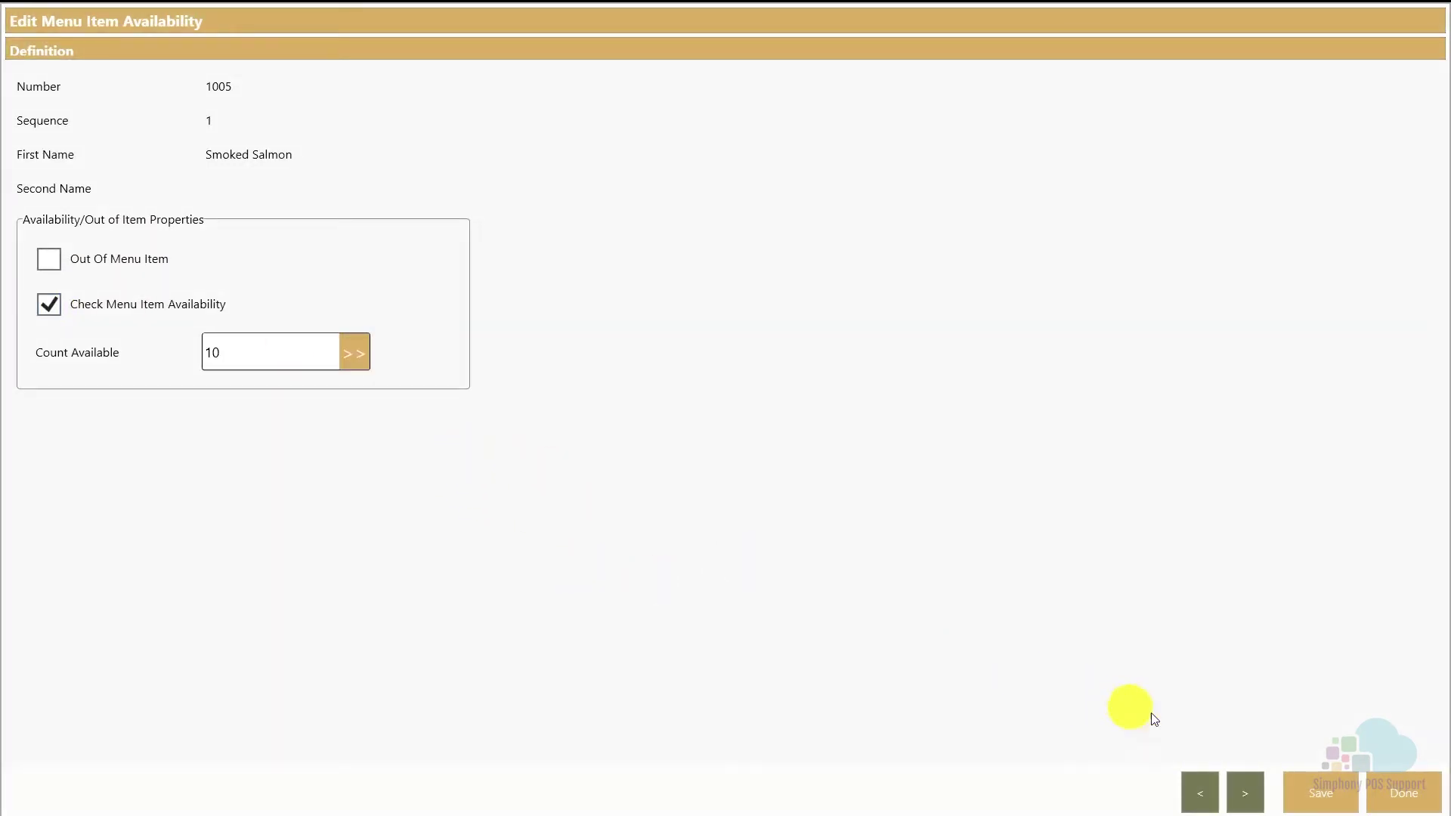
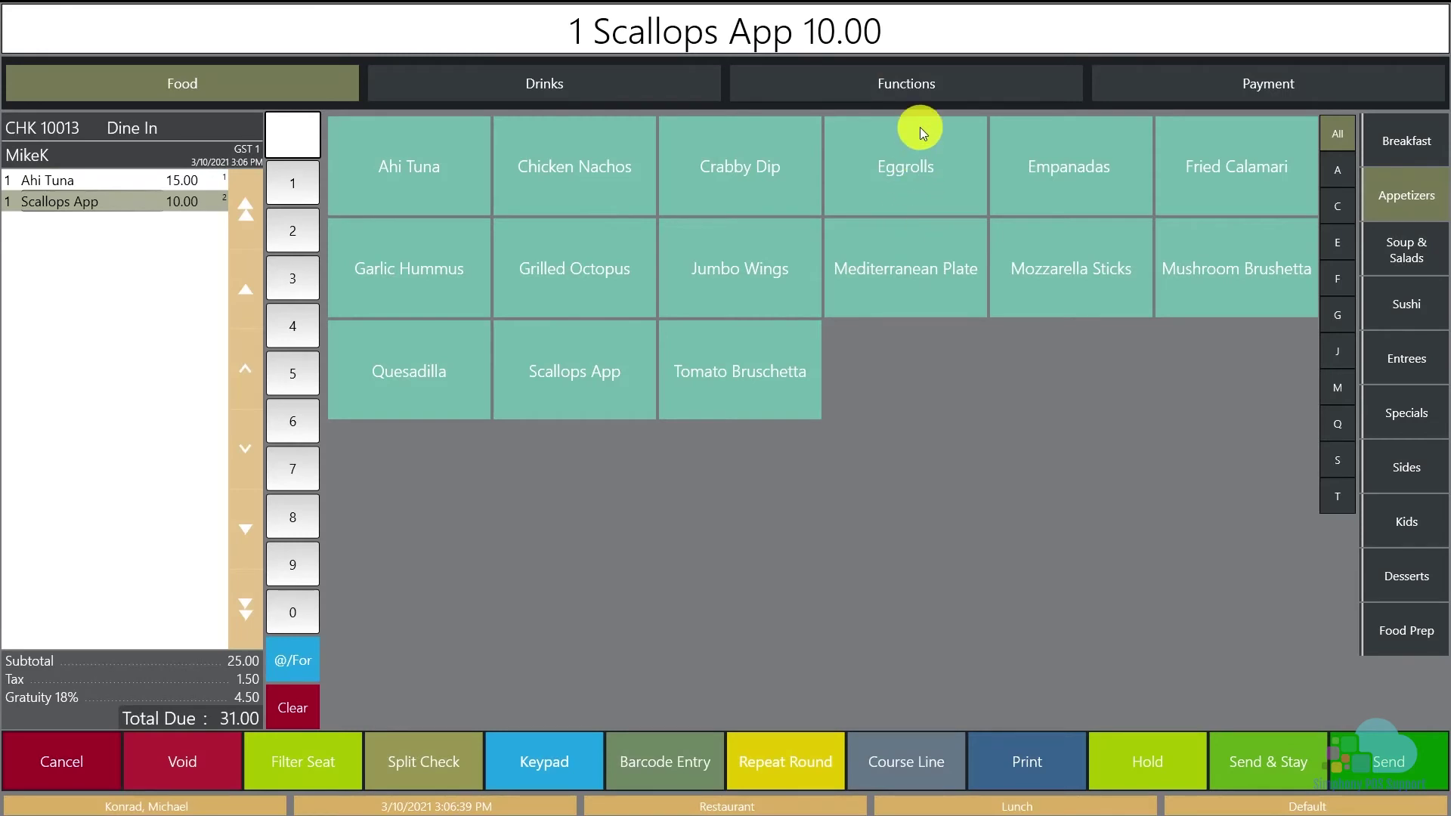
Step: Override the price of the Scallops App on check 10013 with 8.00
click(922, 95)
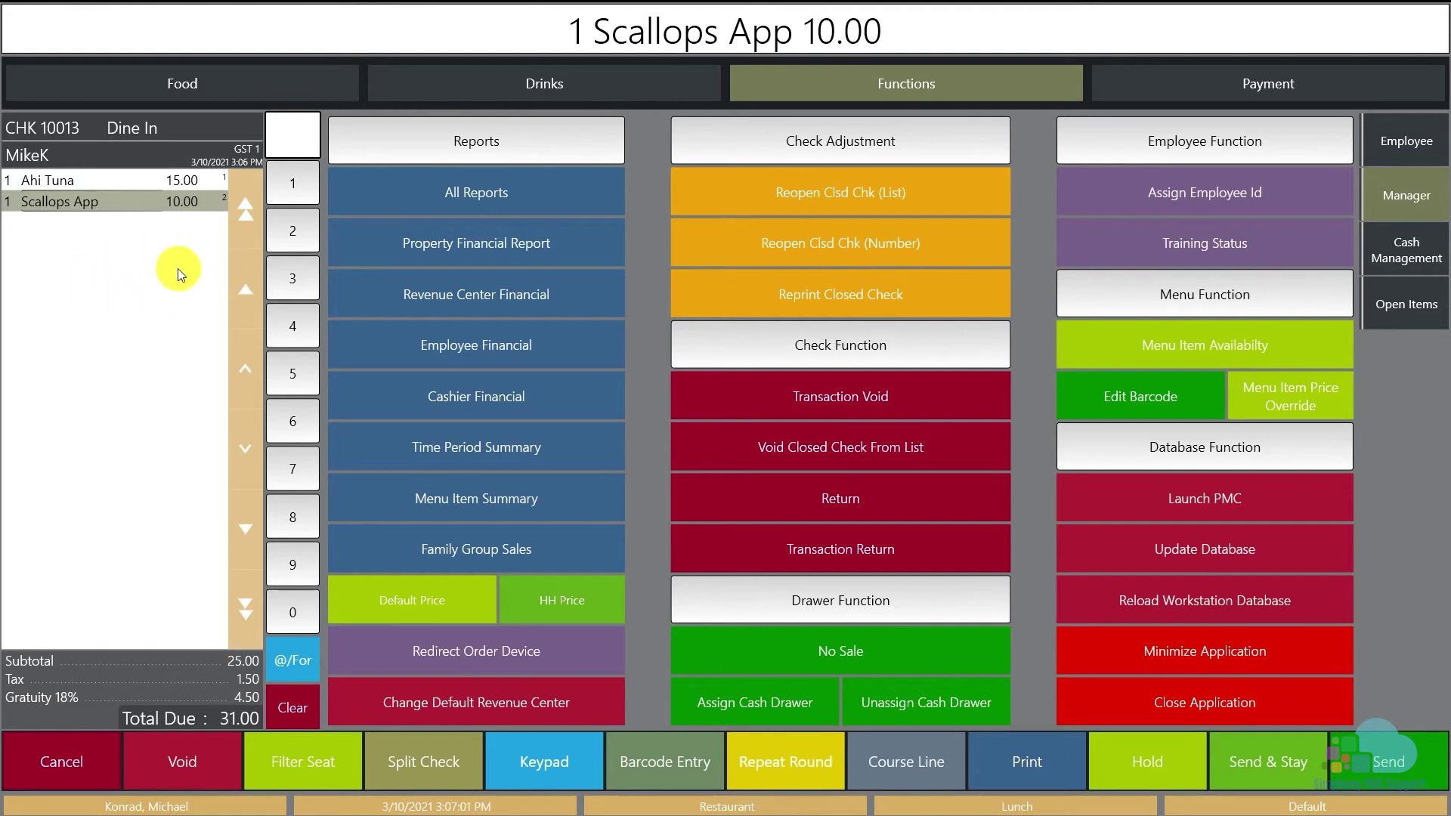
click(1280, 396)
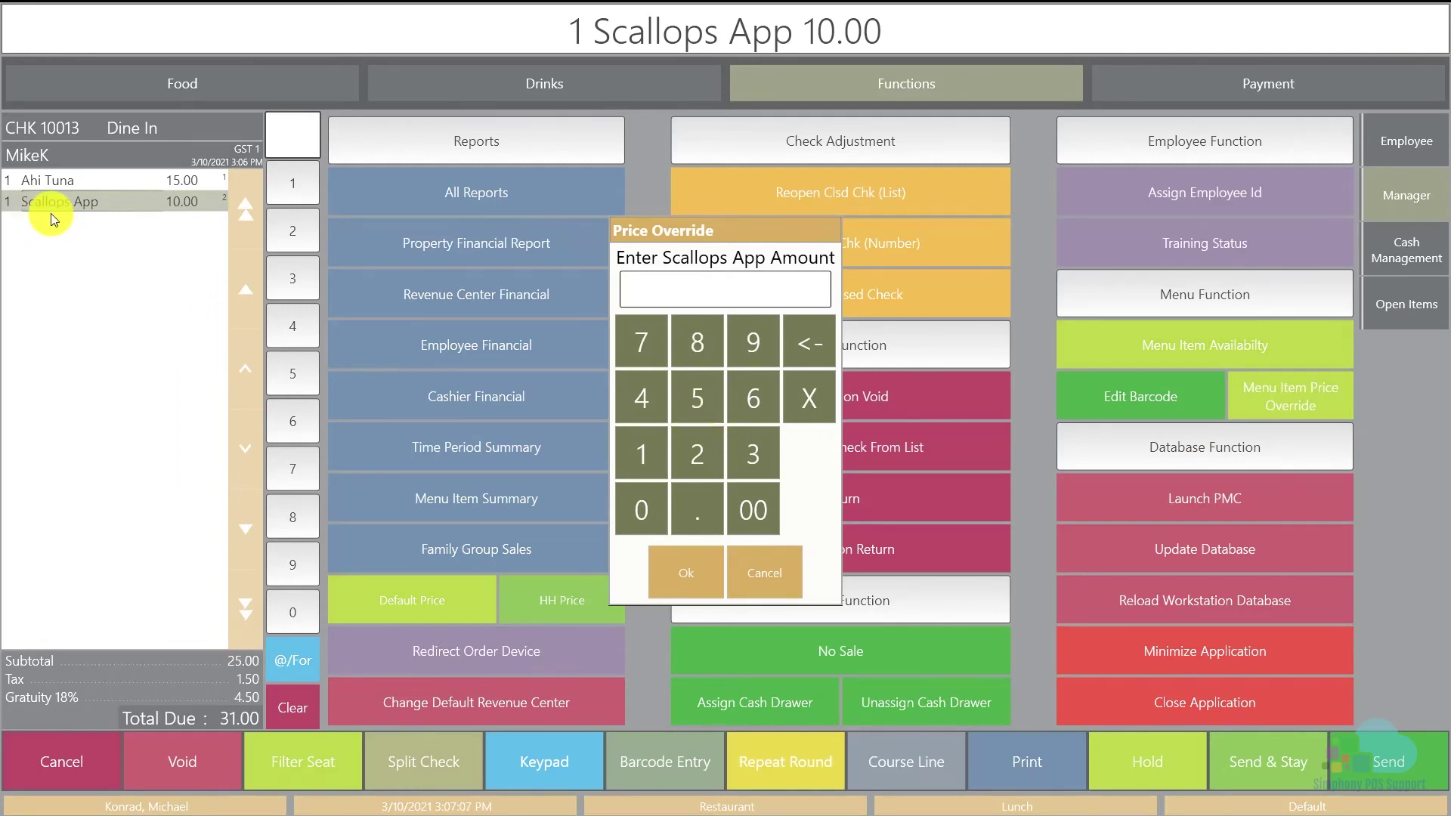
click(706, 350)
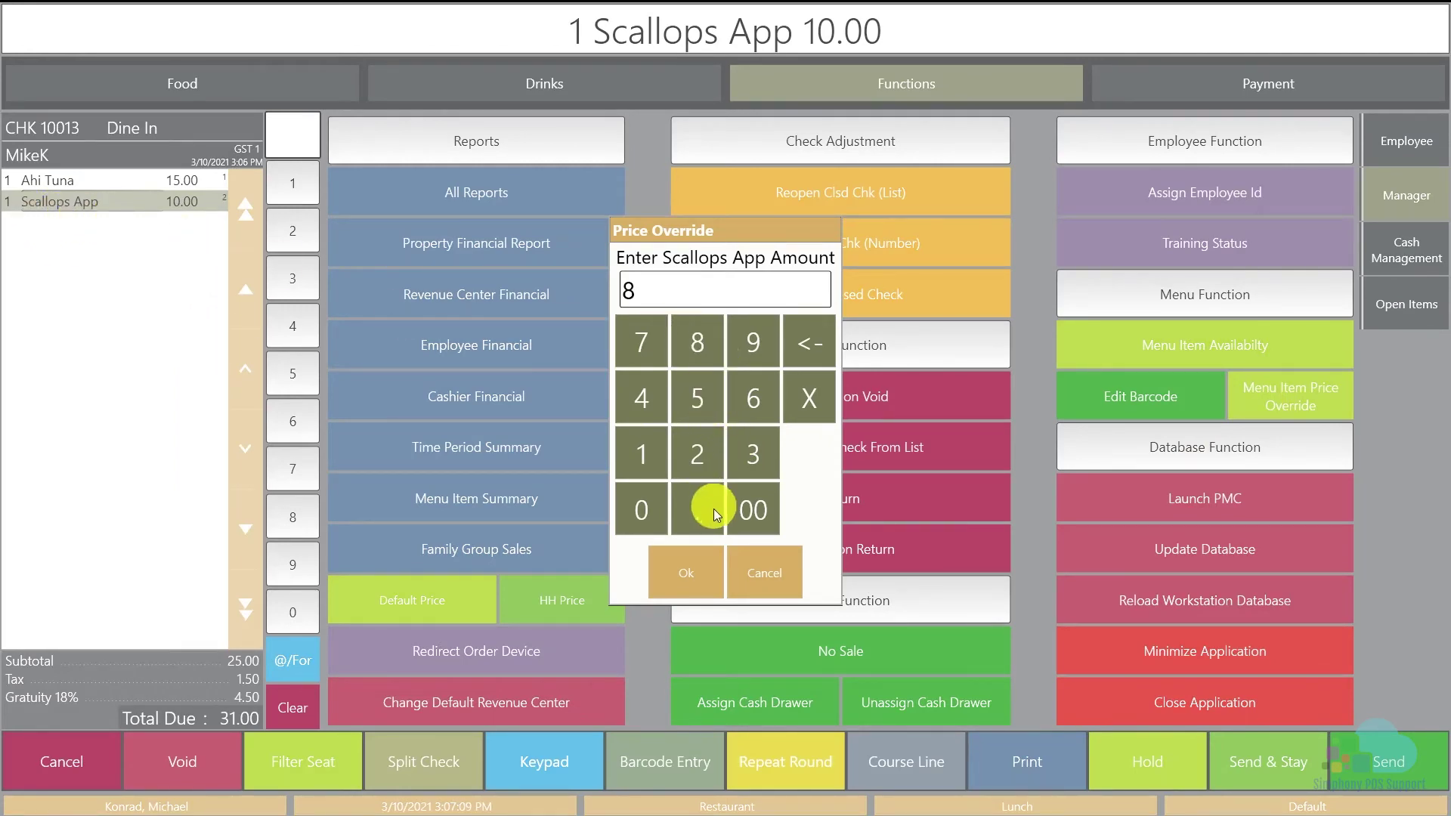
click(704, 511)
click(748, 516)
click(696, 570)
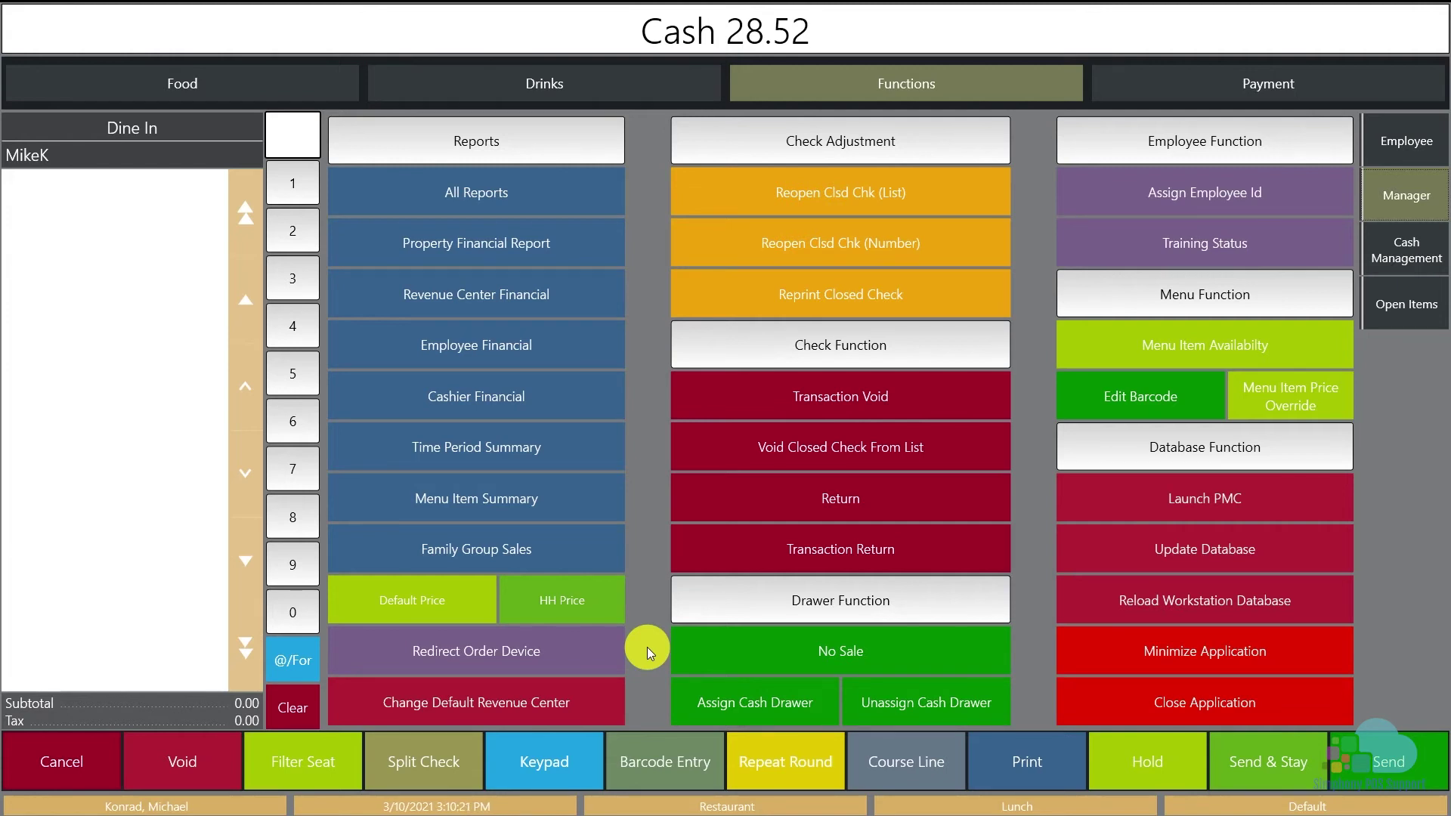
Step: Redirect the Salad order device to 3 - Sautee in the Restaurant revenue center
click(597, 649)
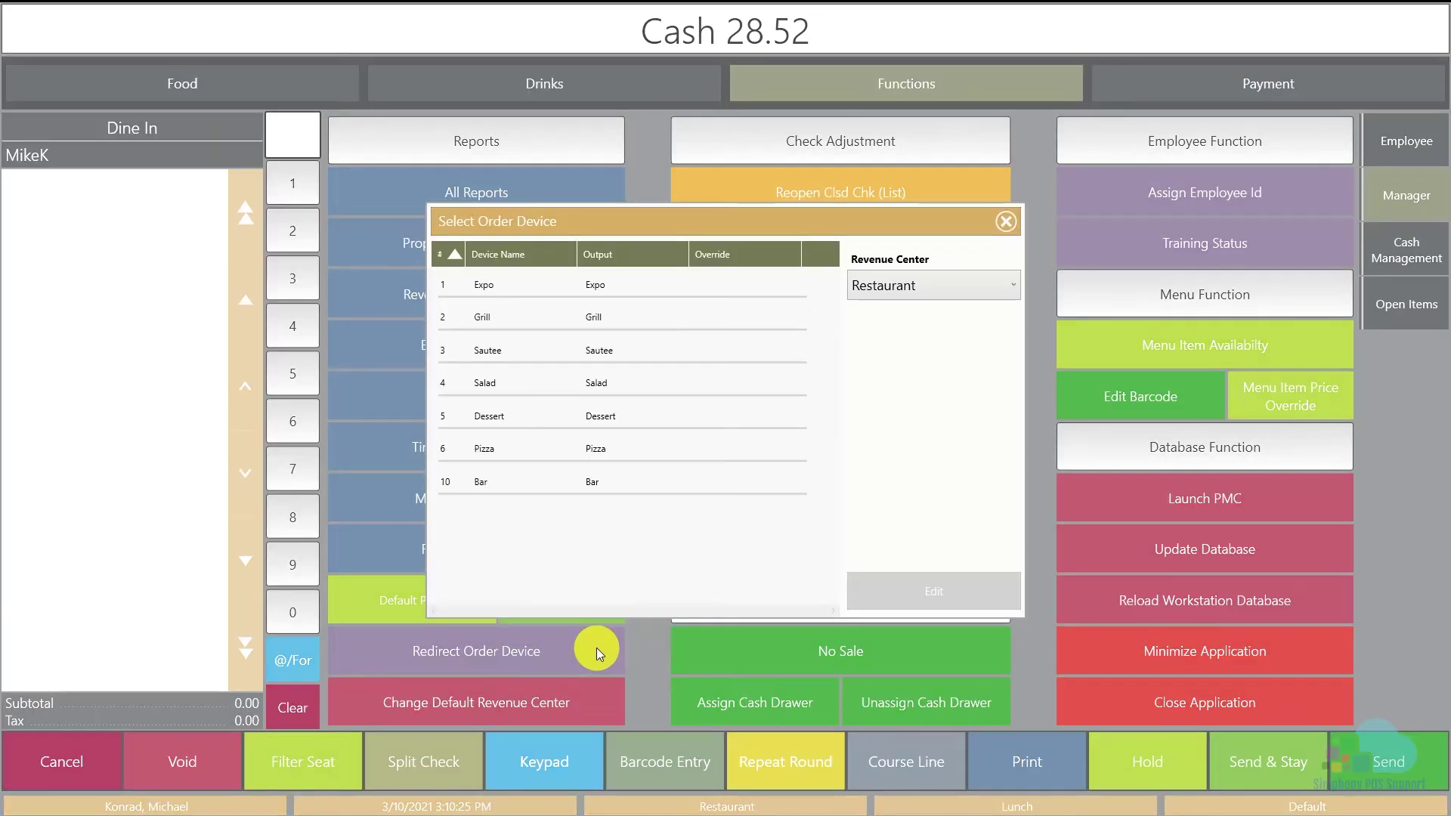
click(613, 380)
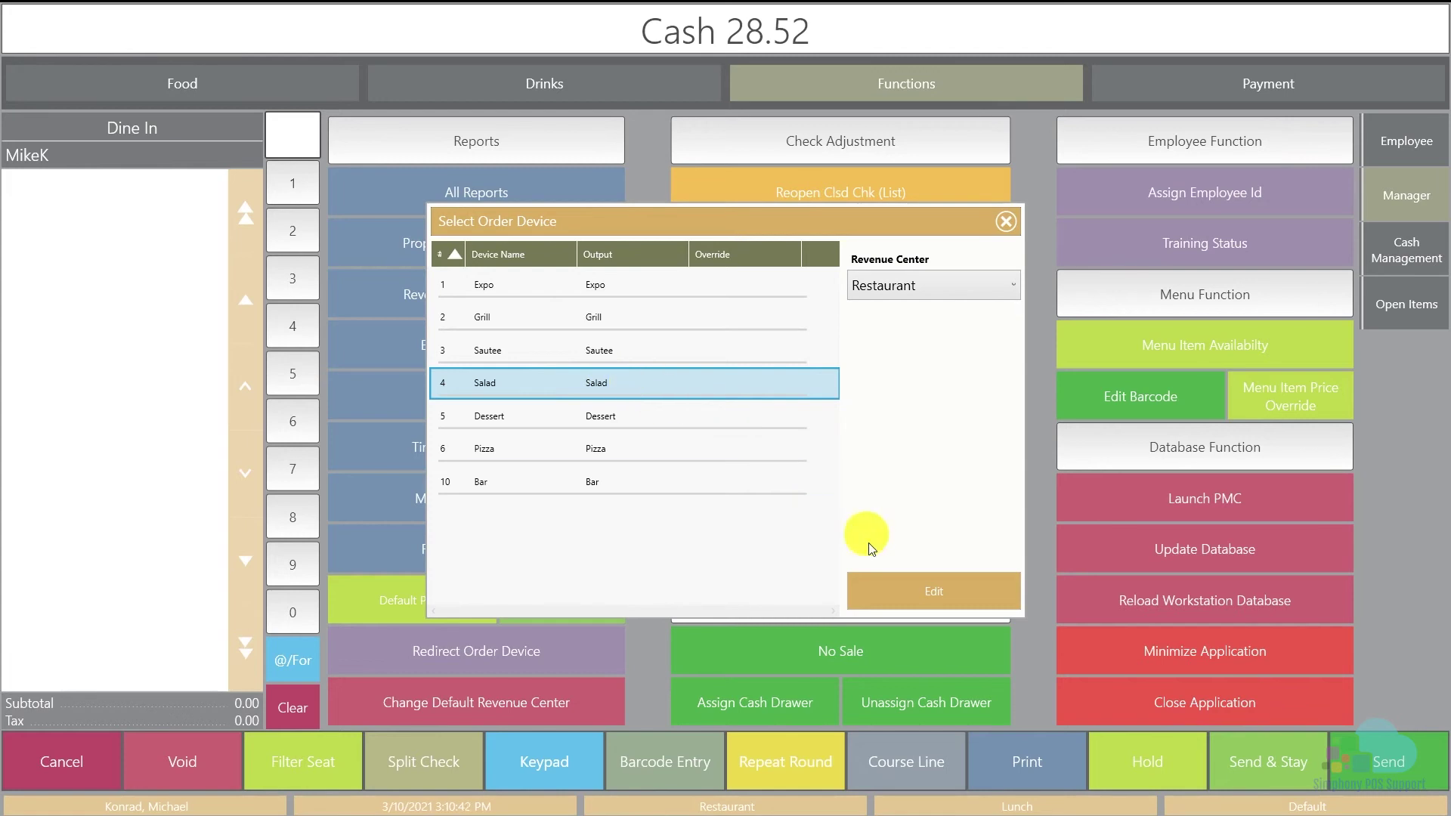
click(923, 588)
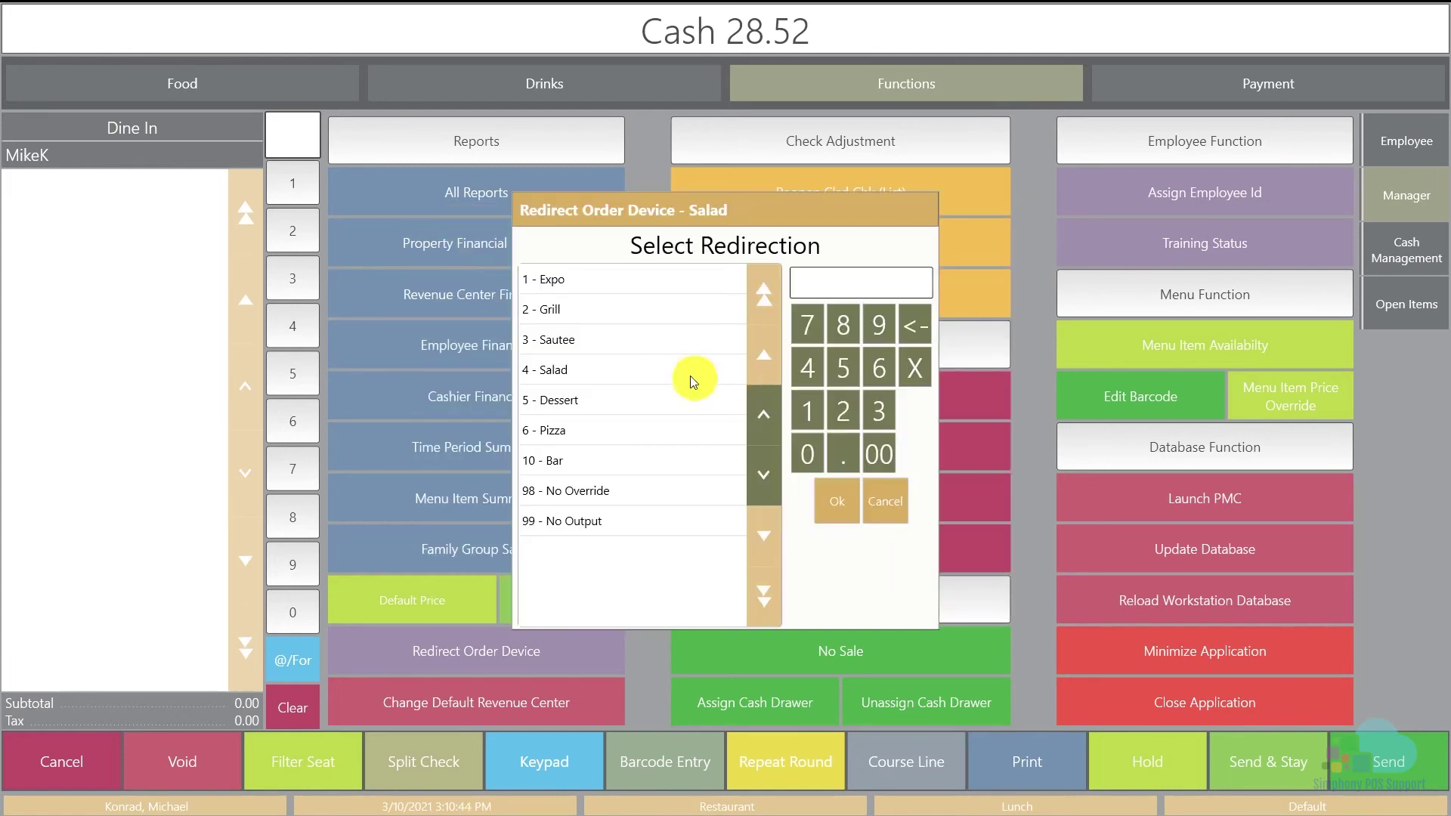
click(585, 342)
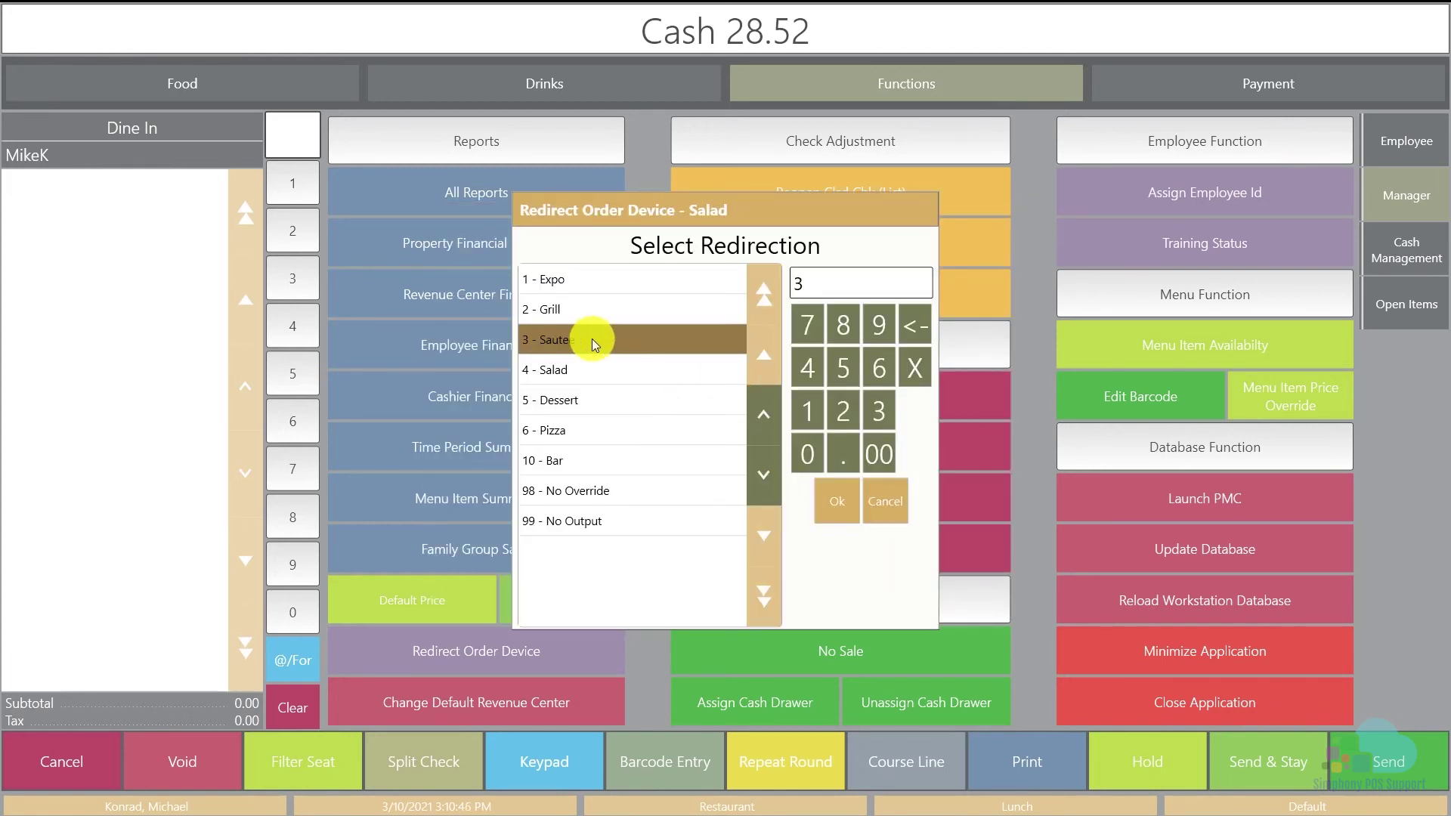
click(833, 503)
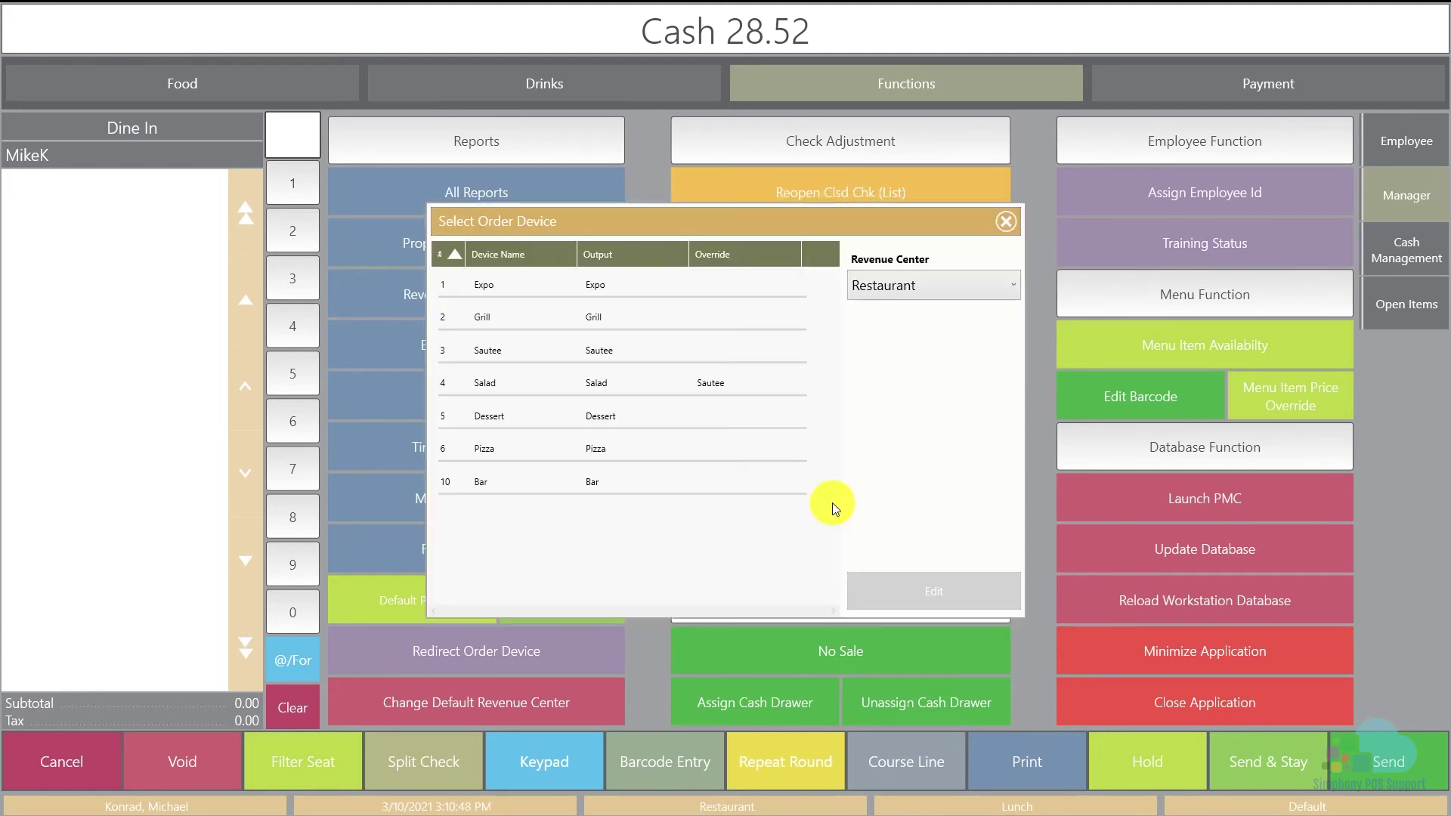
Step: Remove the Salad order device's redirection by setting it to 98 - No Override, and close the order device list
click(536, 390)
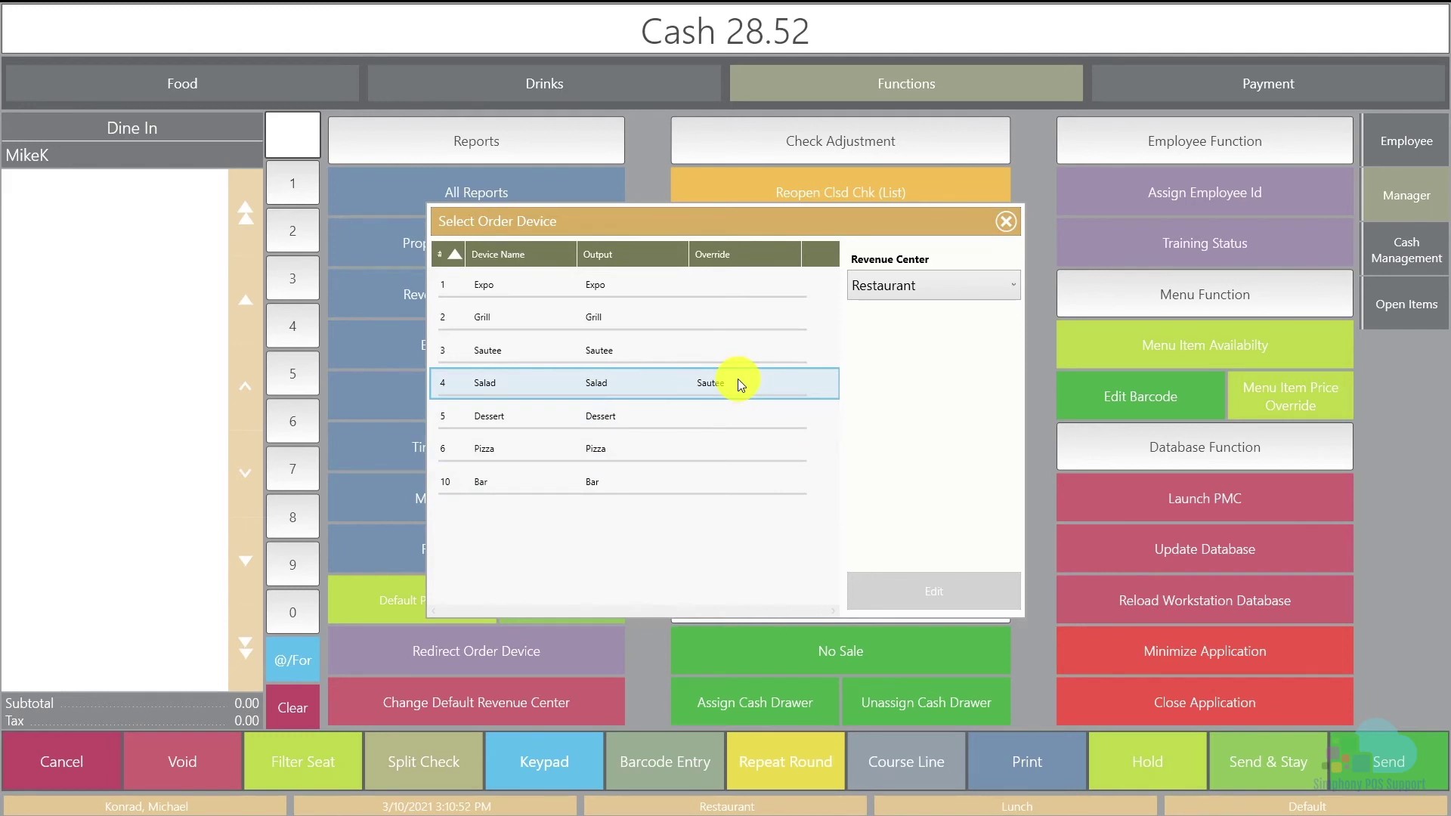
click(514, 351)
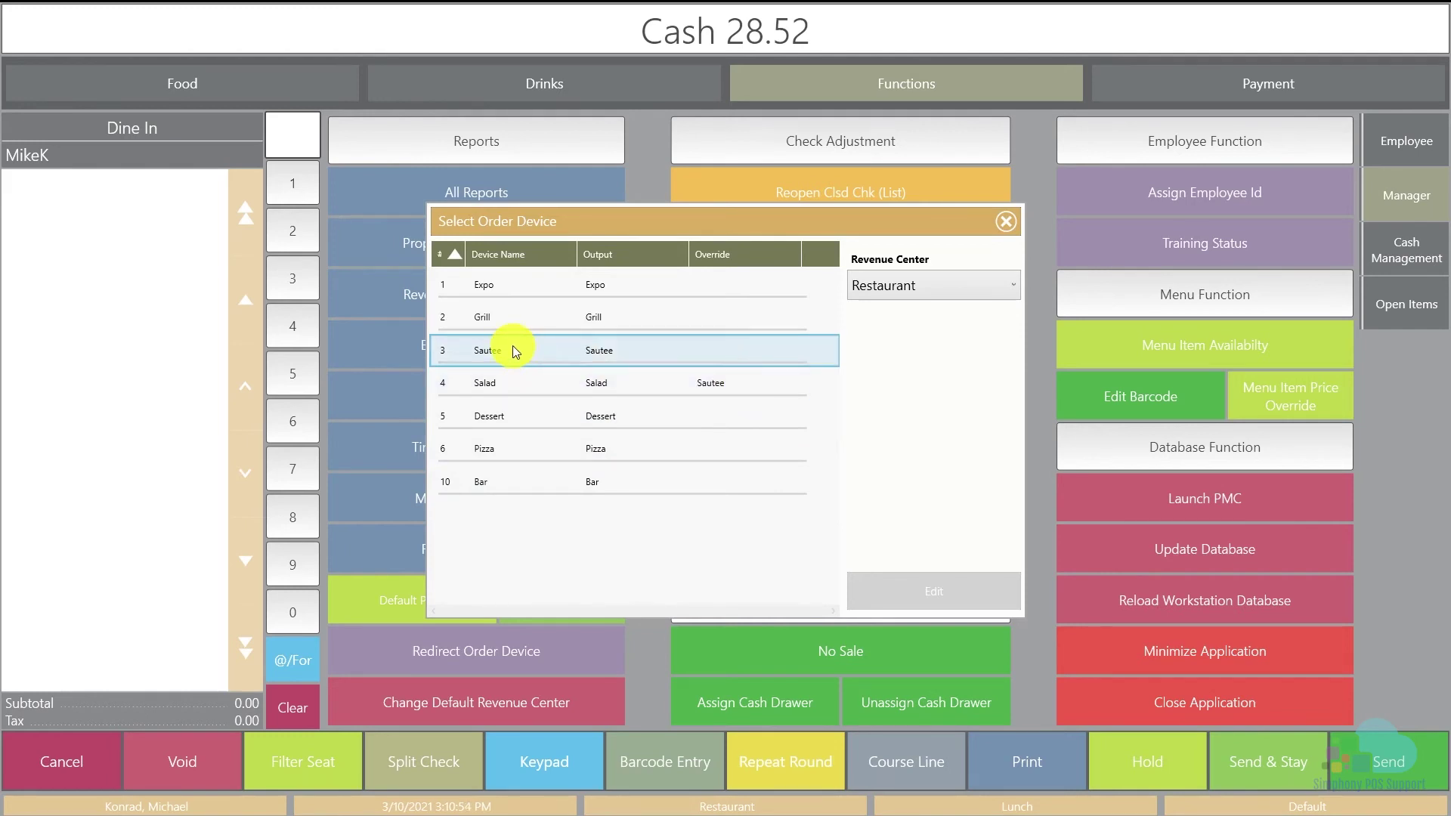
click(690, 379)
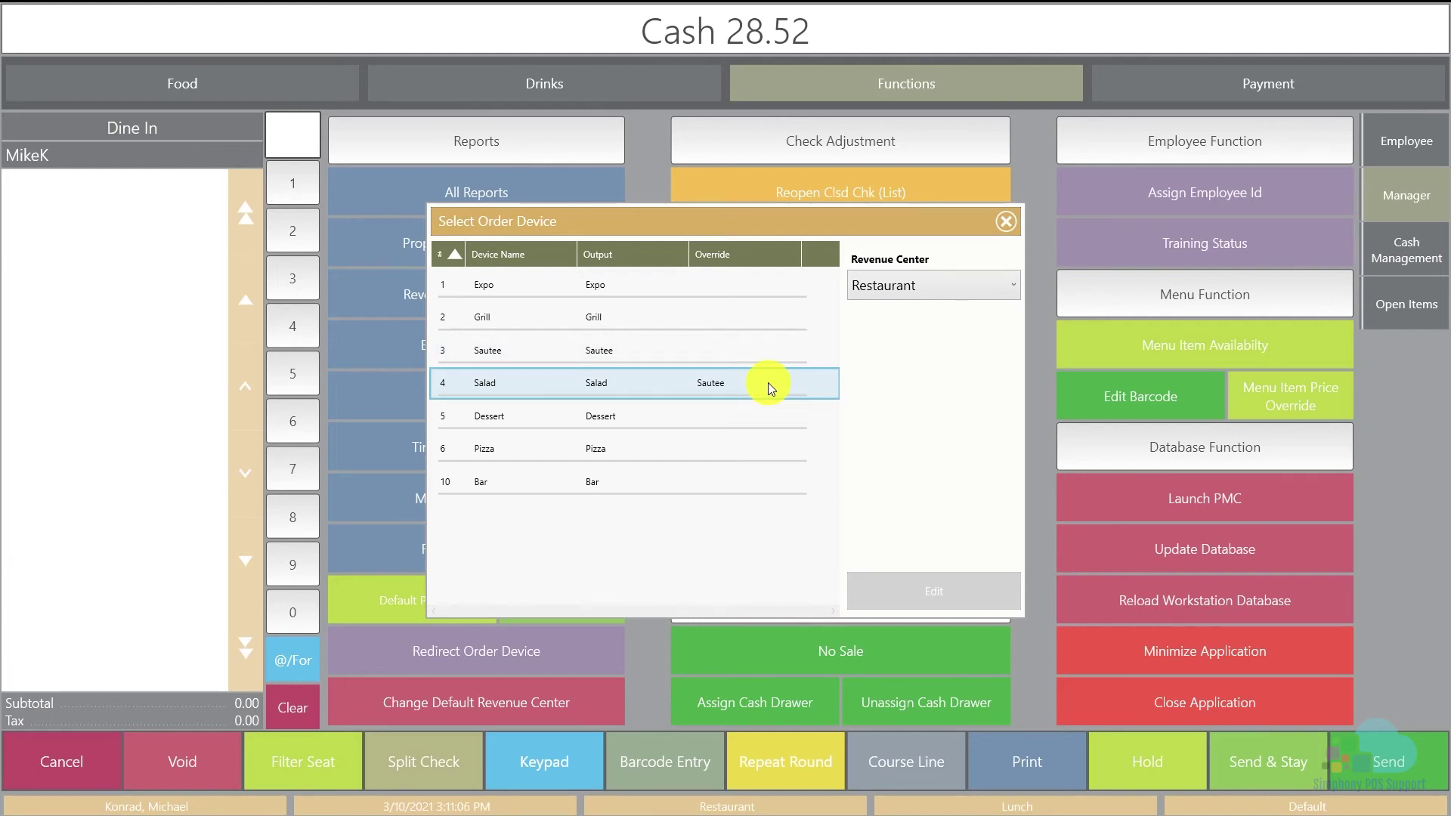
click(768, 383)
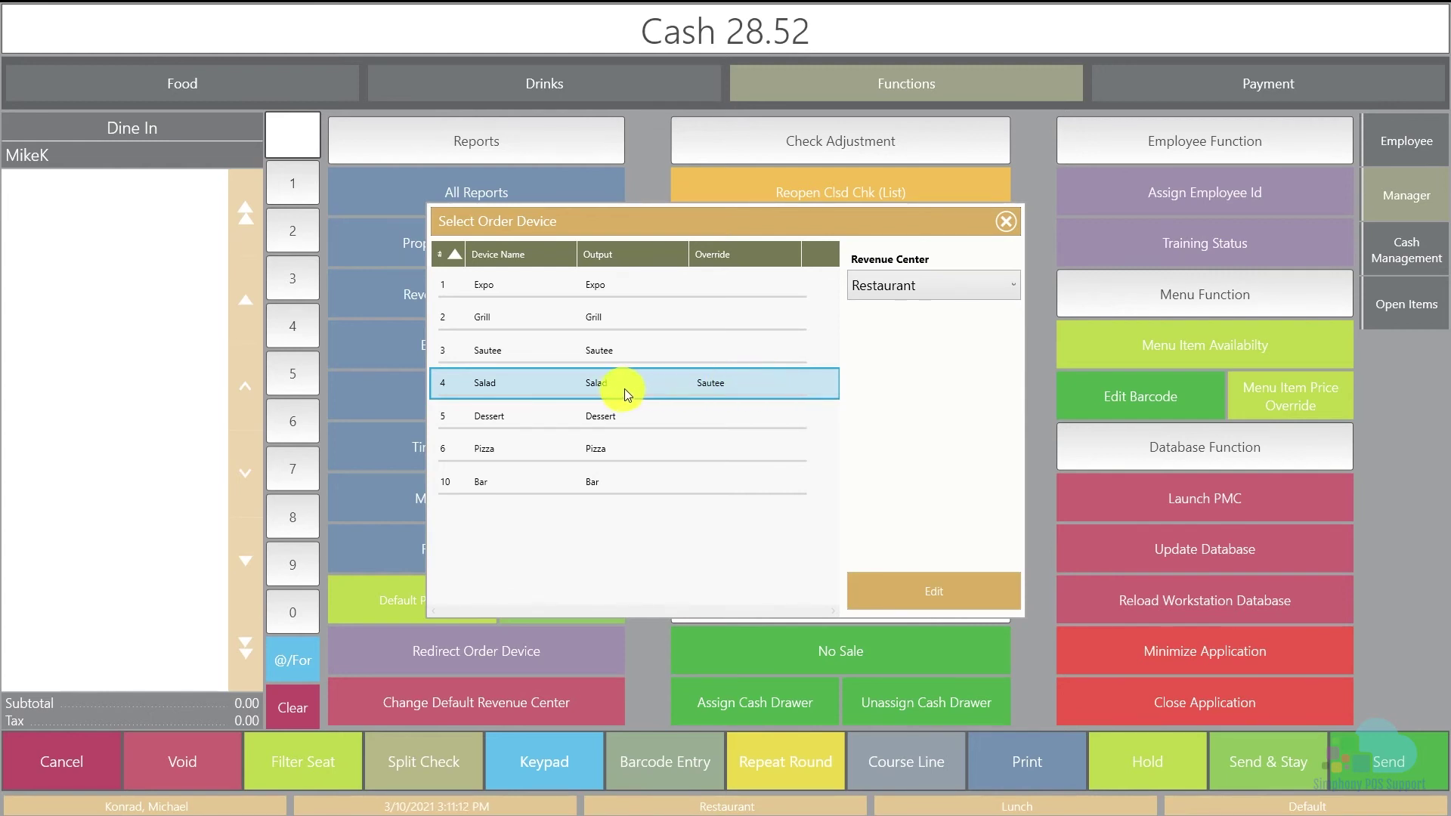
click(921, 593)
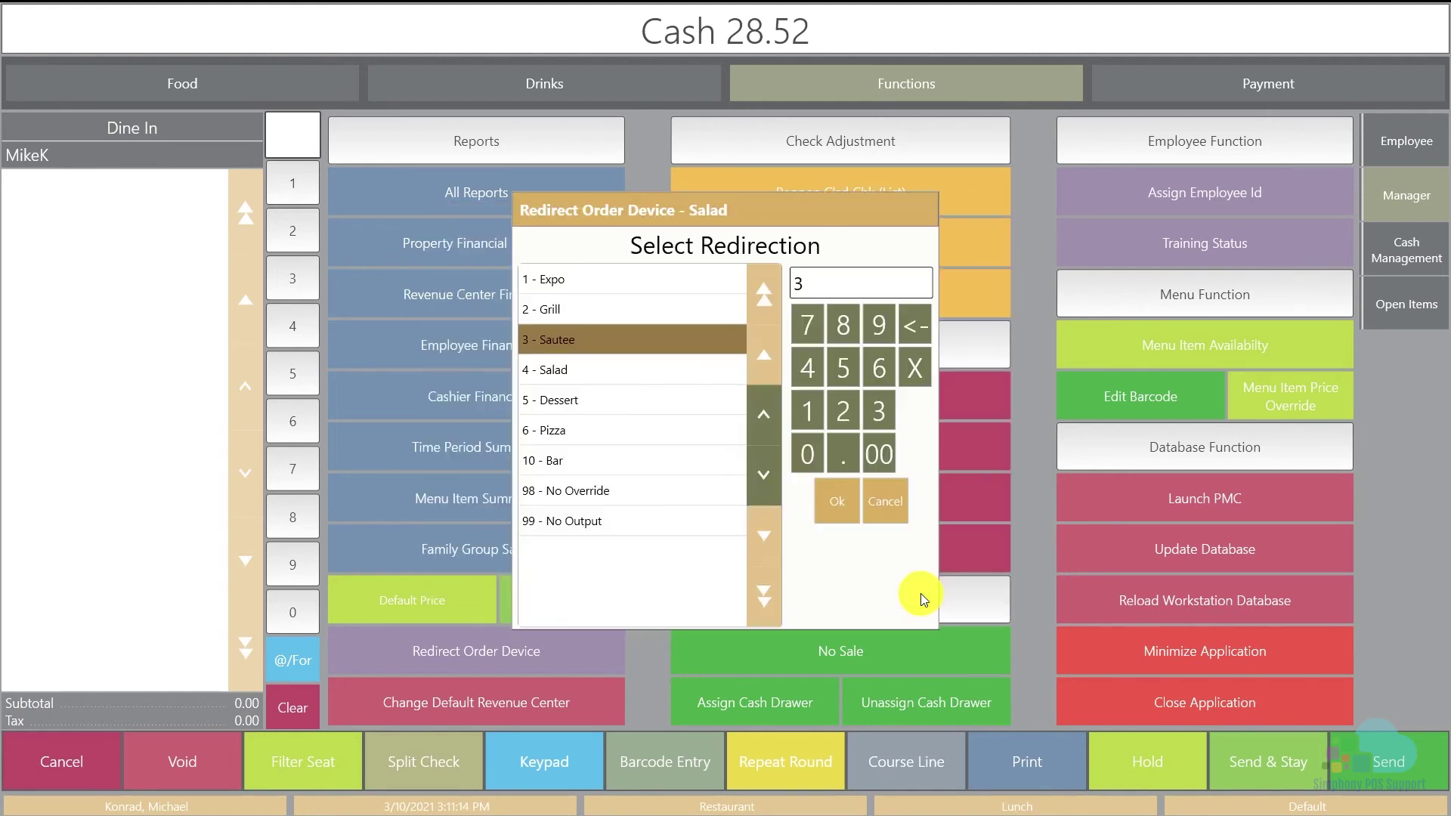
click(628, 500)
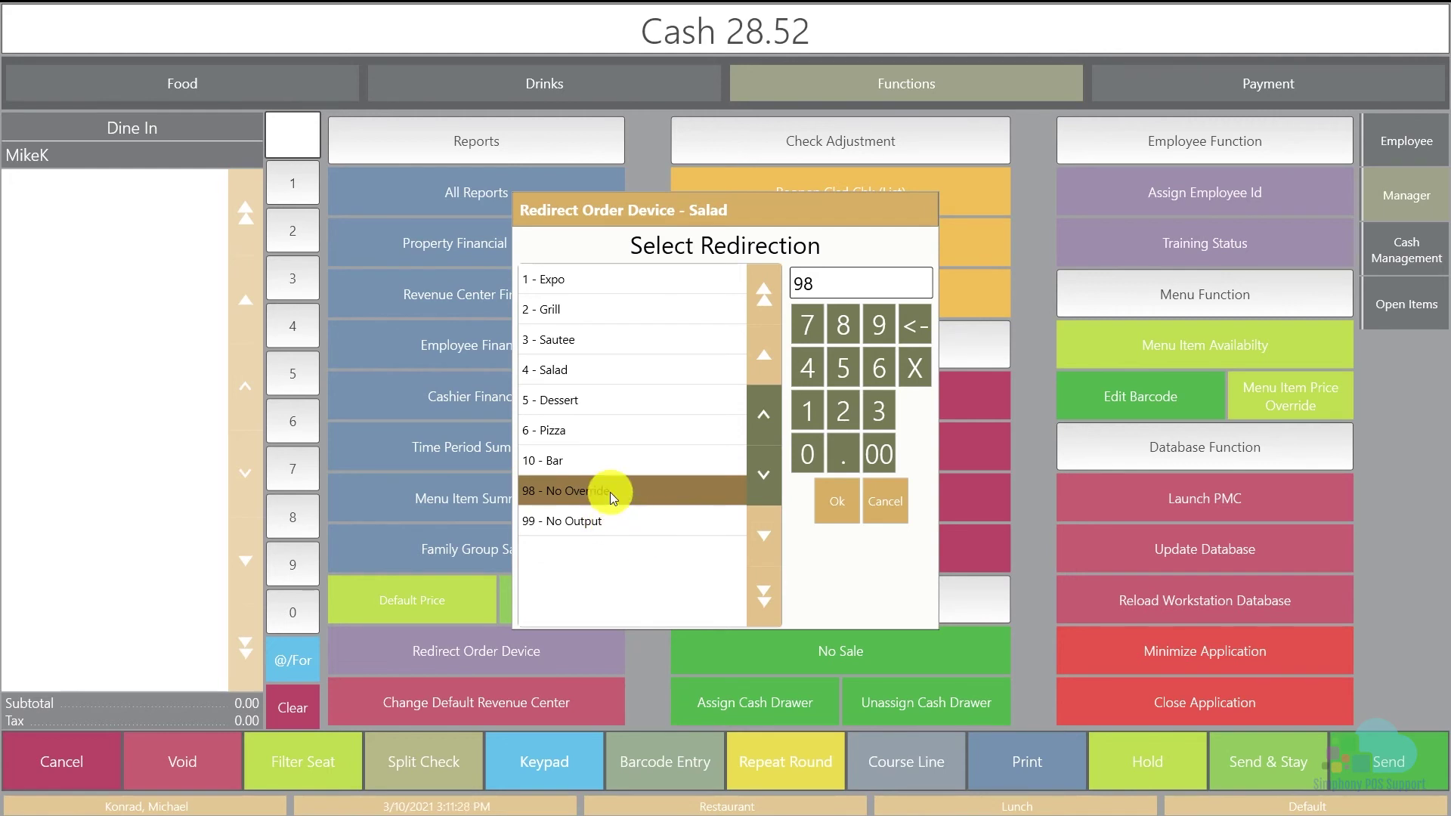
click(852, 501)
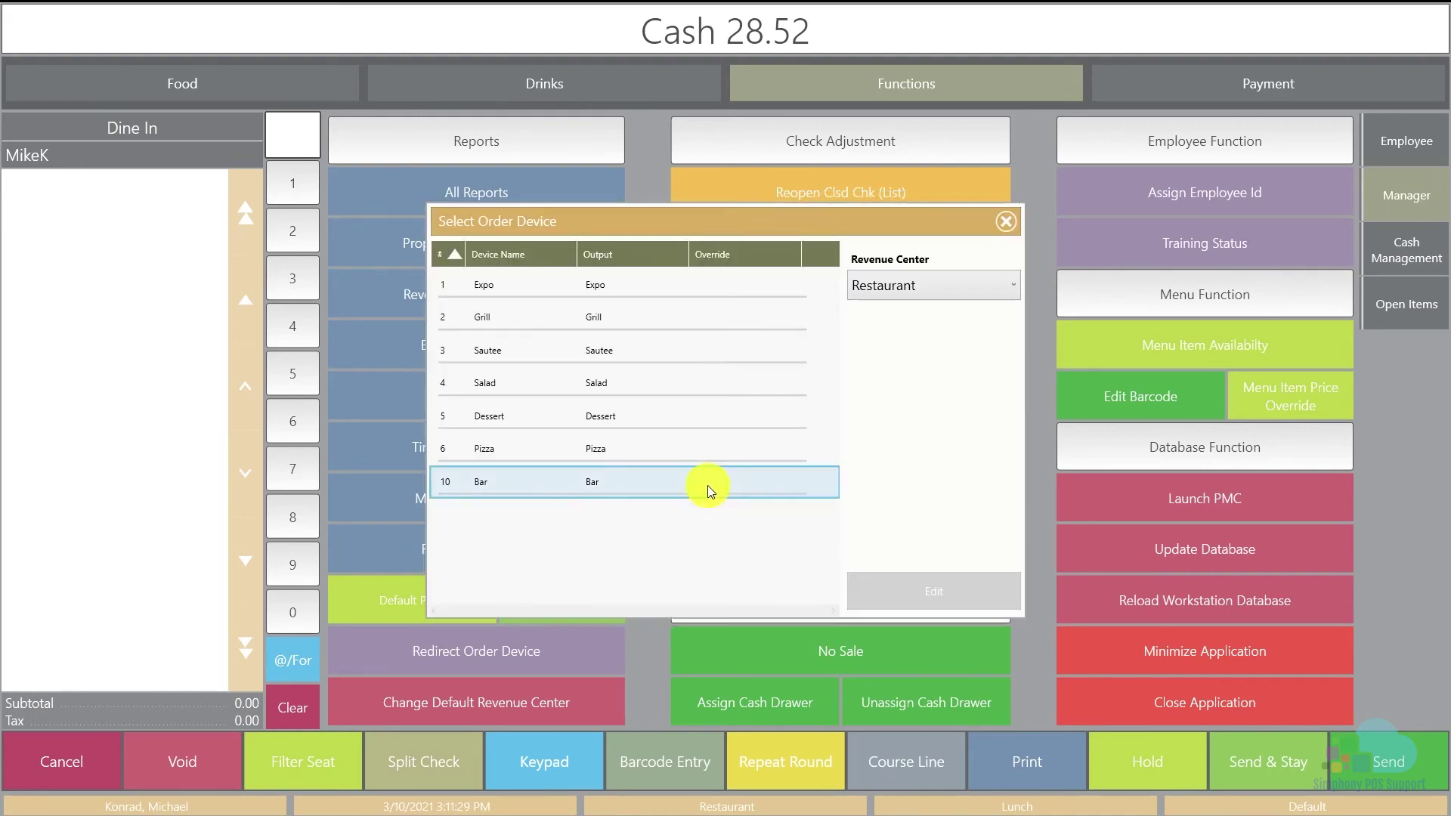
click(553, 389)
click(735, 490)
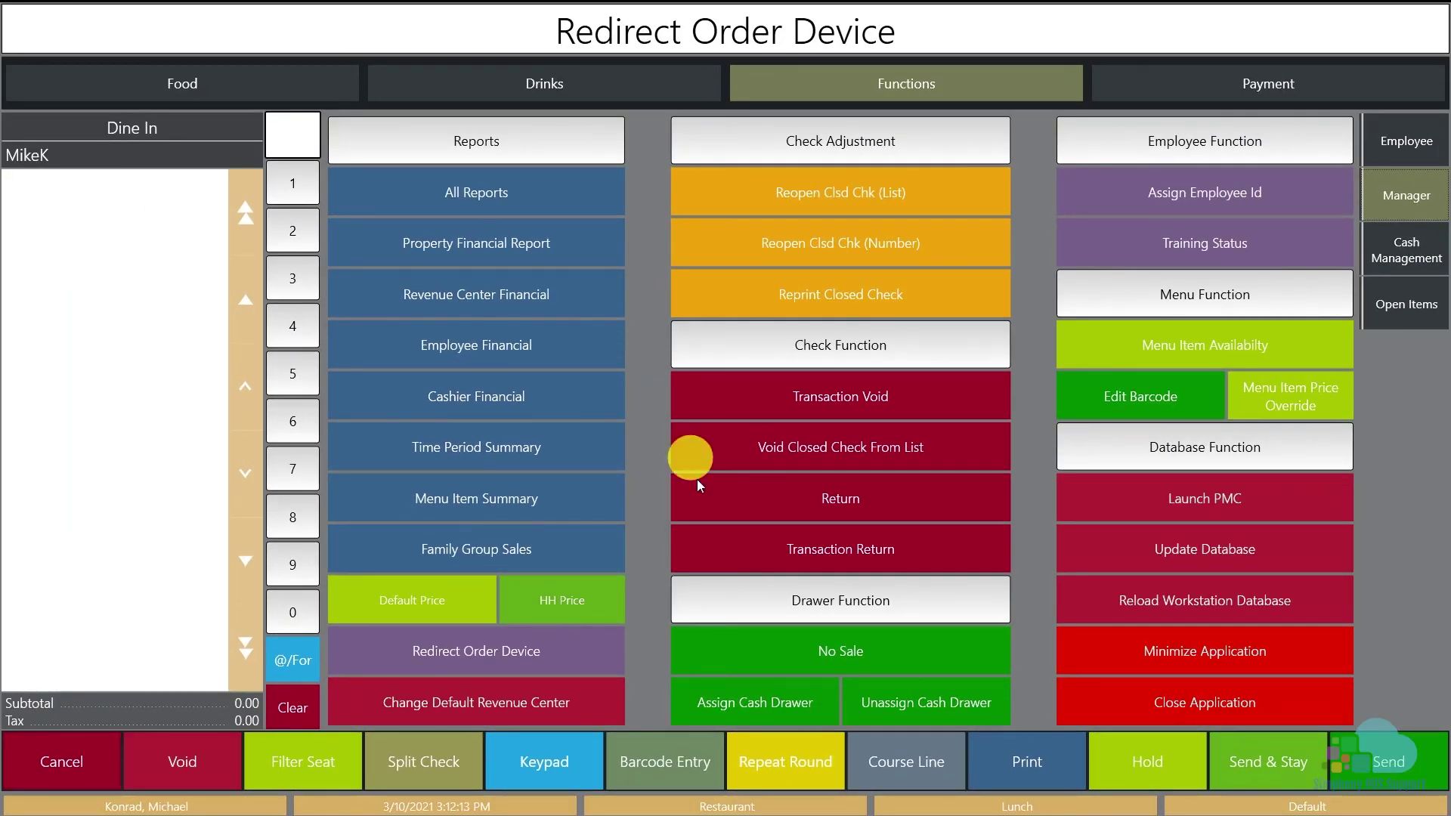
Step: Set the workstation's default revenue center to 1 - Restaurant
click(592, 704)
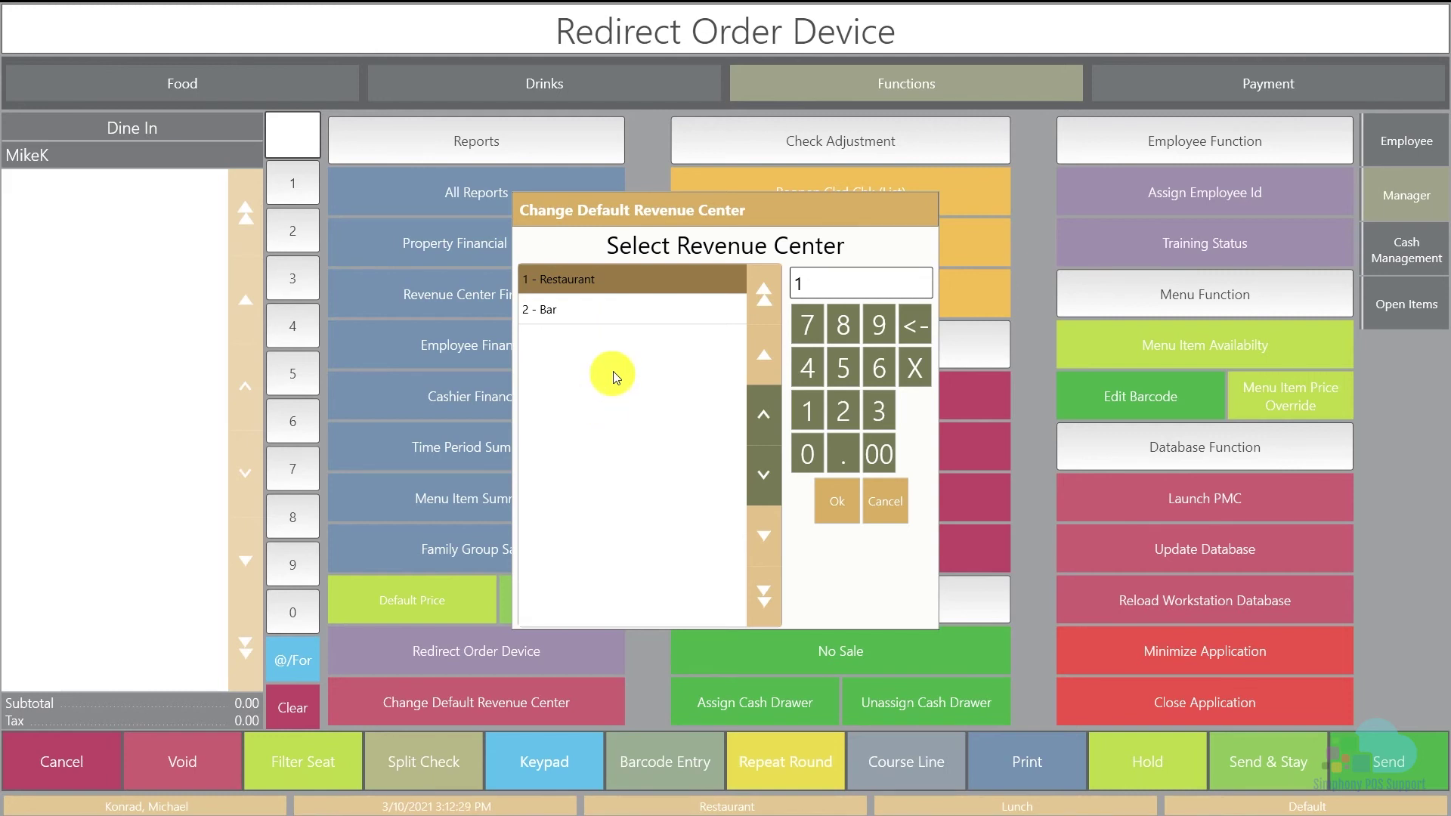
click(583, 312)
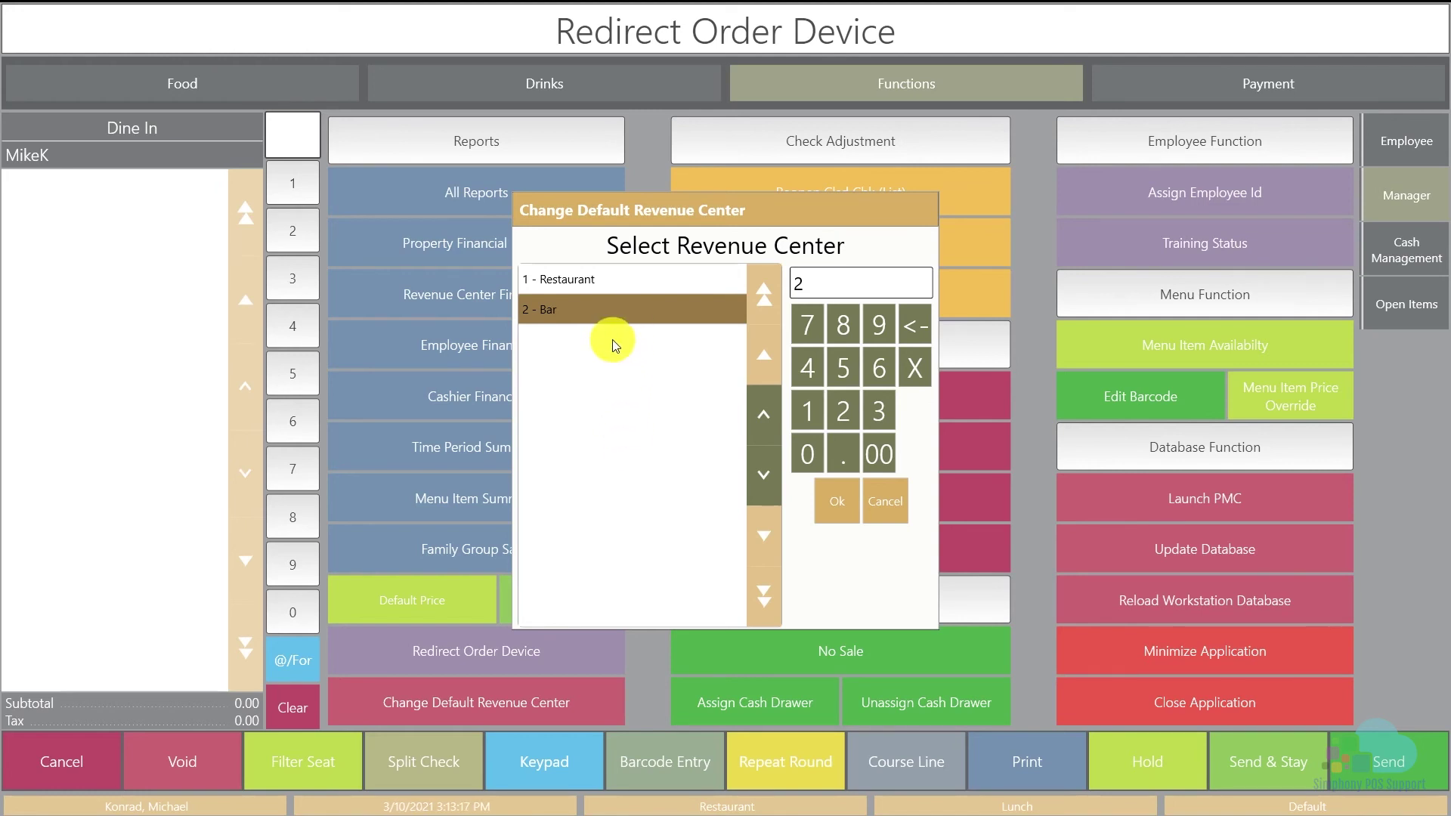
click(625, 281)
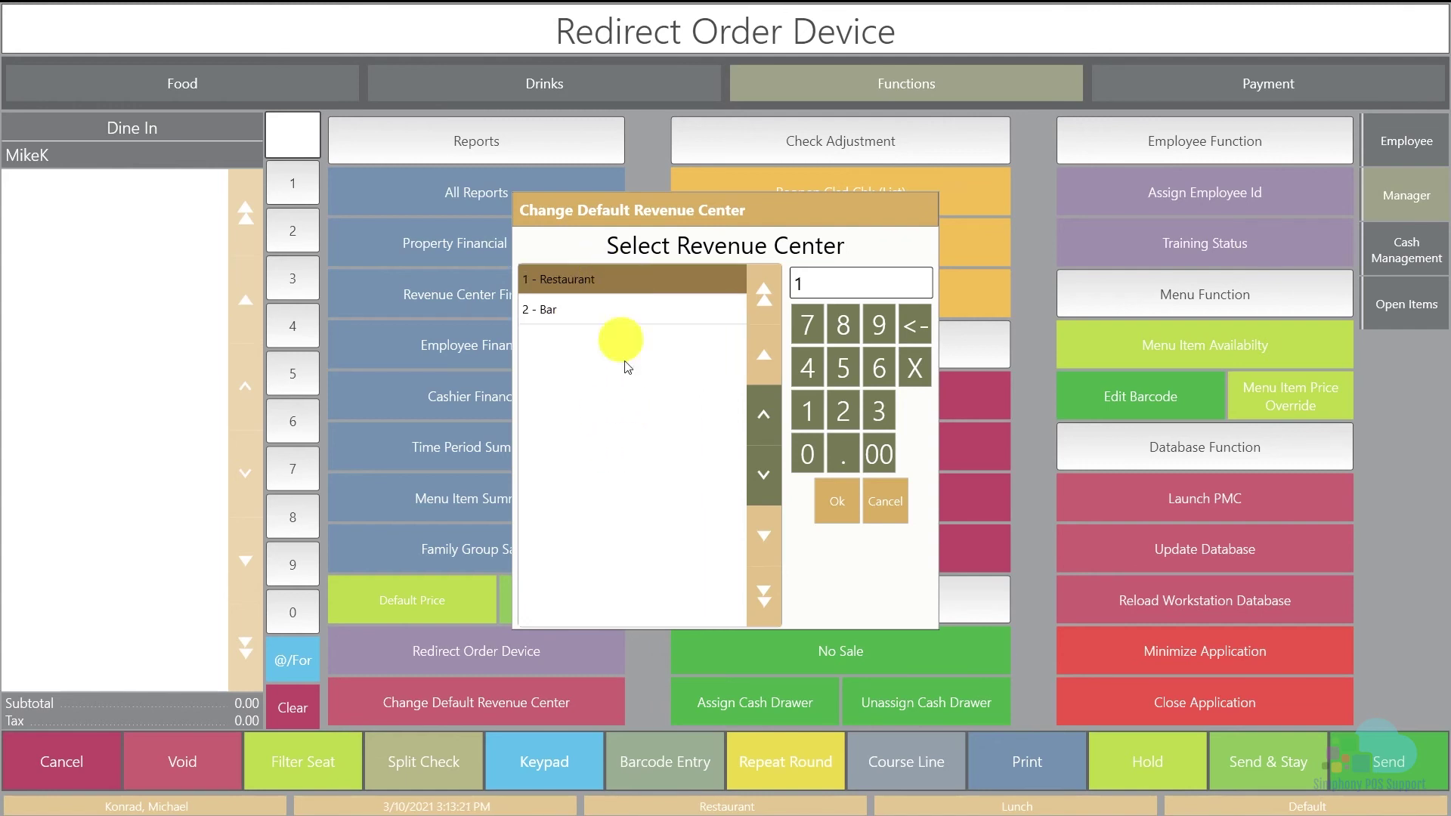
click(831, 509)
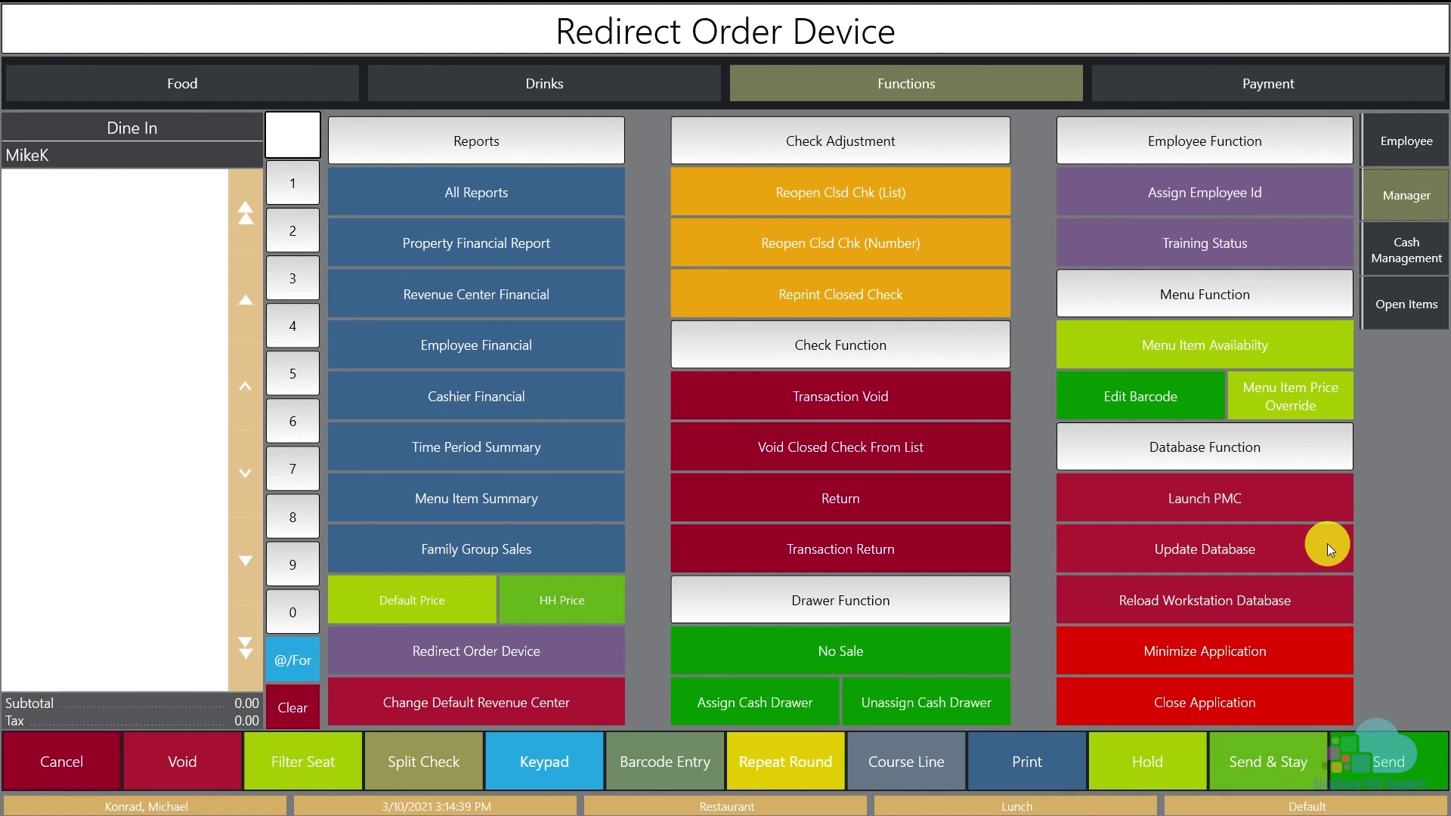
Step: Update the database and launch the PMC home page
click(1290, 548)
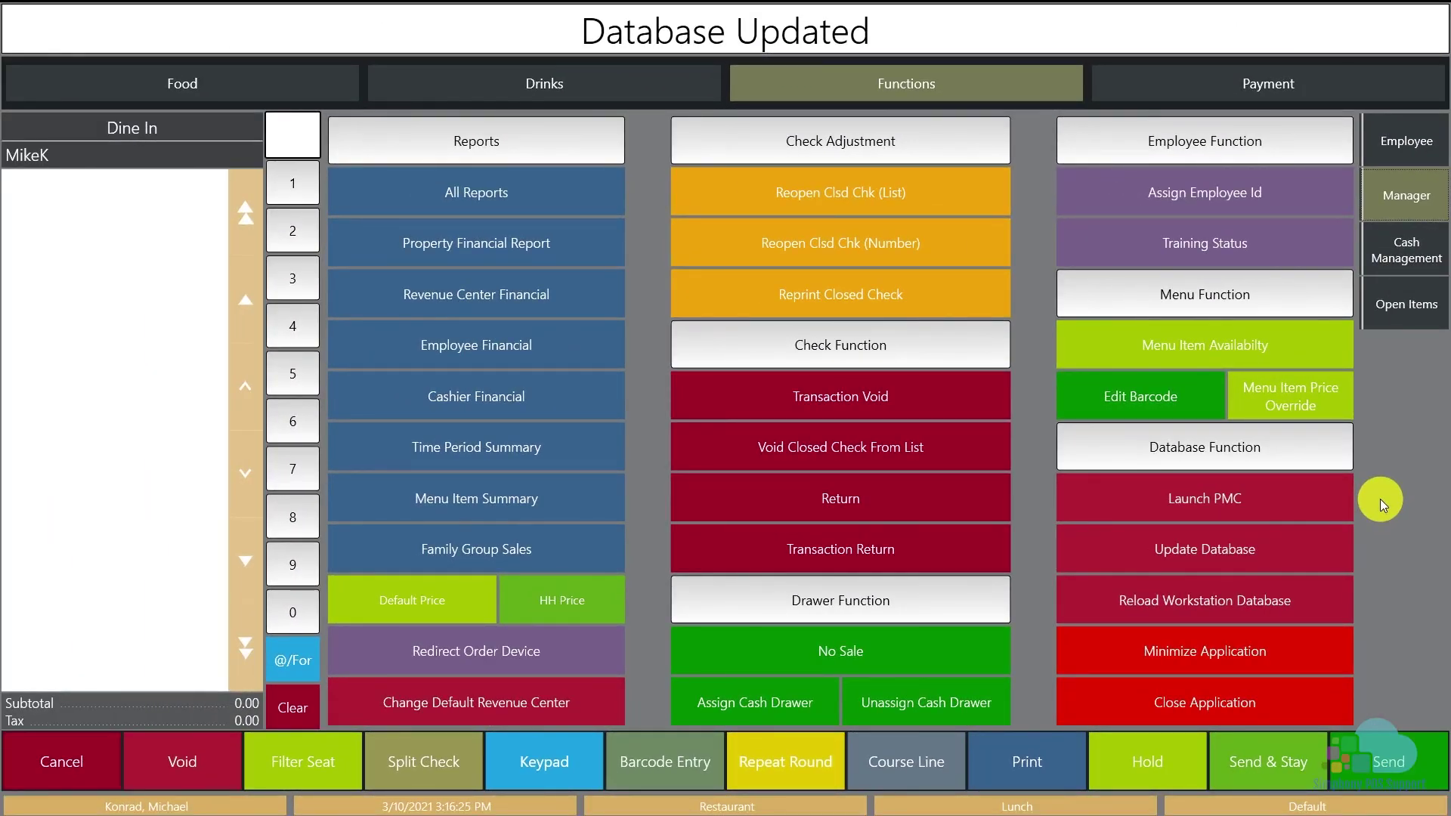
click(1275, 498)
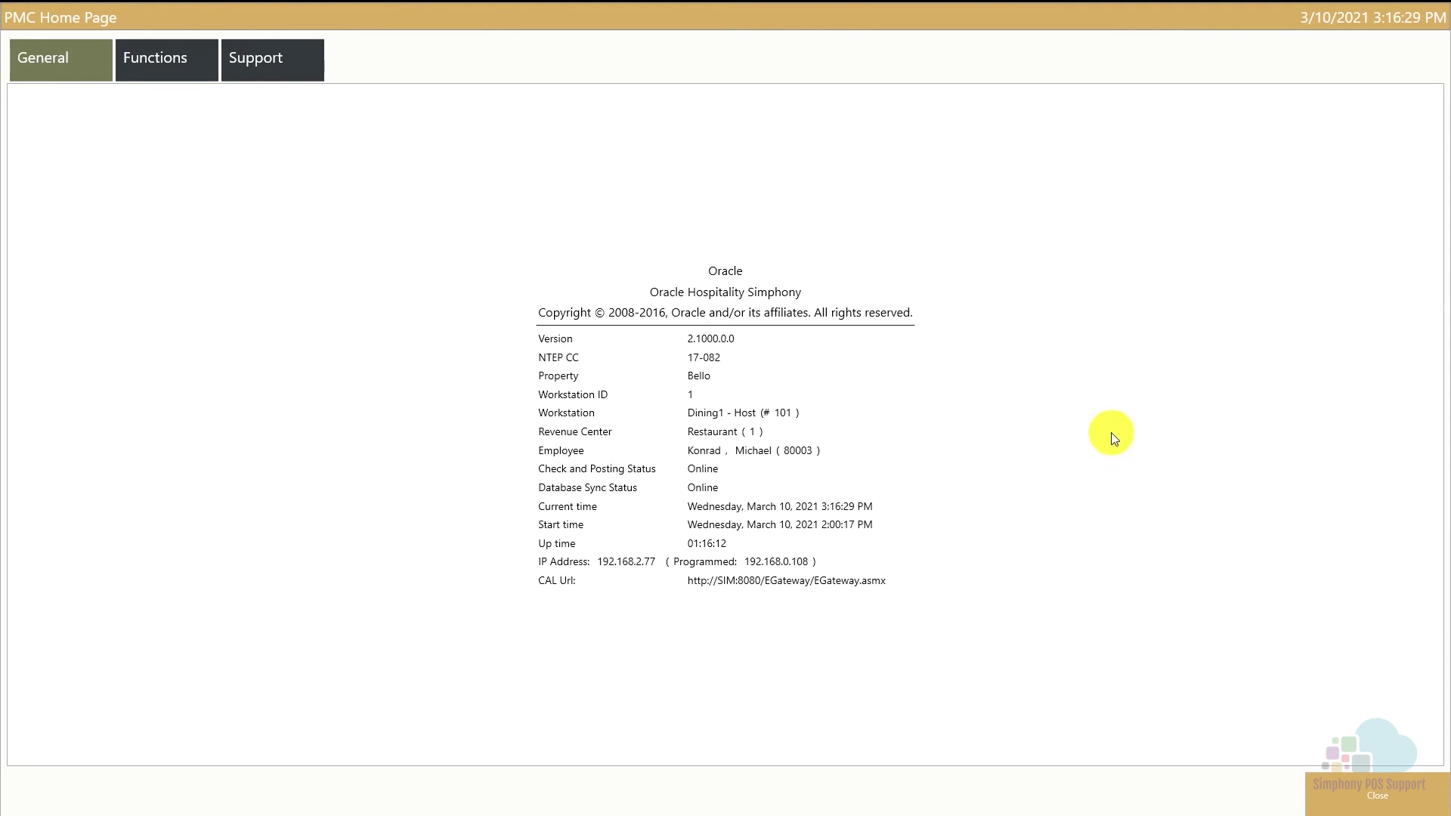